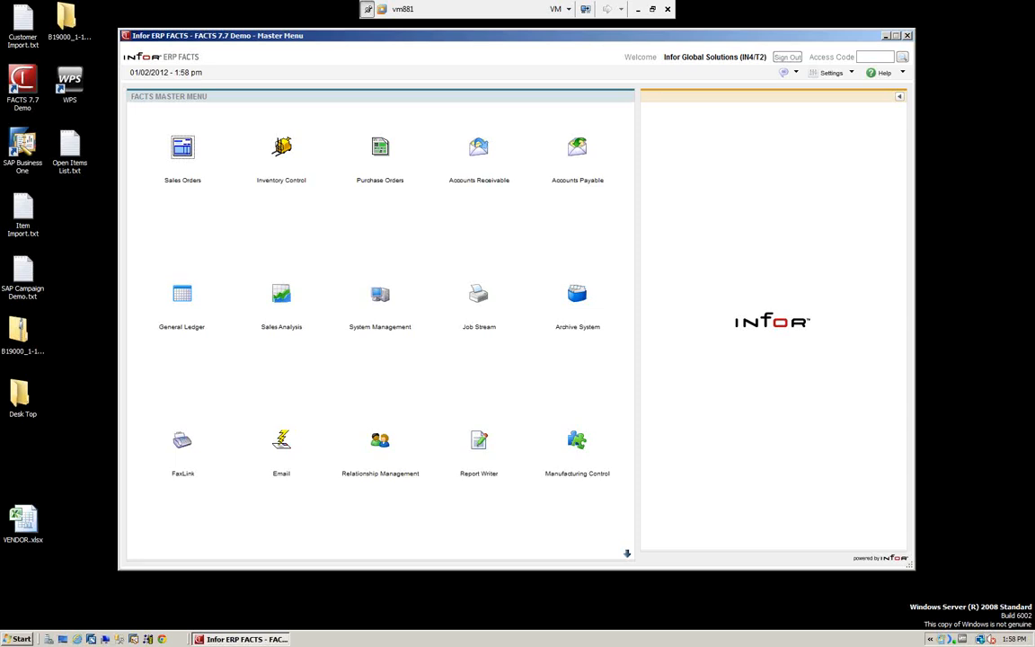
# Step: Open Order Entry from the Sales Orders module and move the new sales order window higher on the desktop
pyautogui.click(184, 151)
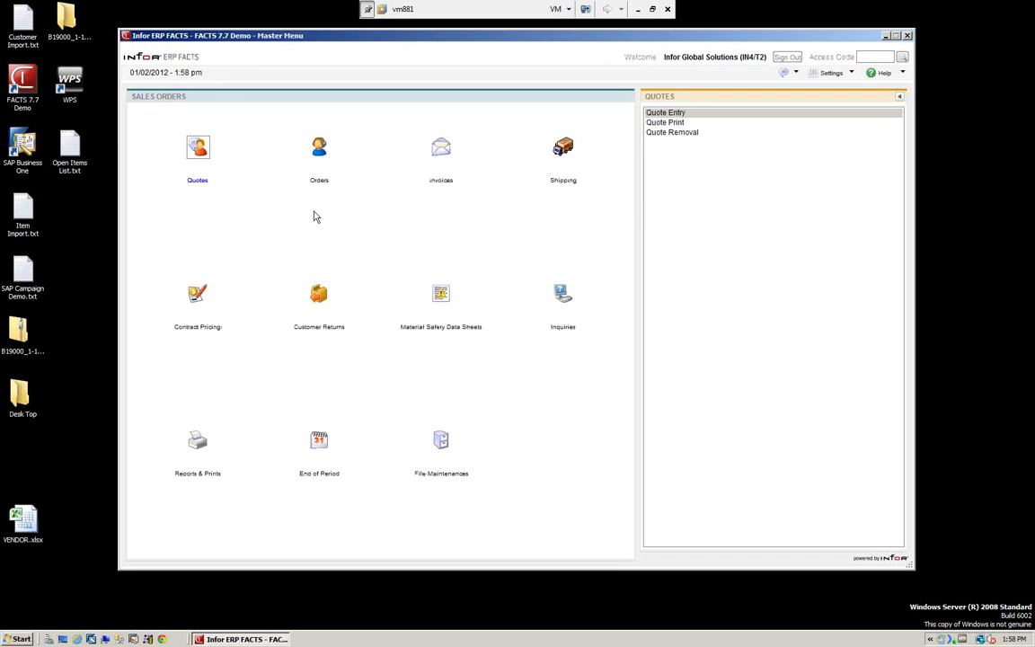
pyautogui.click(319, 153)
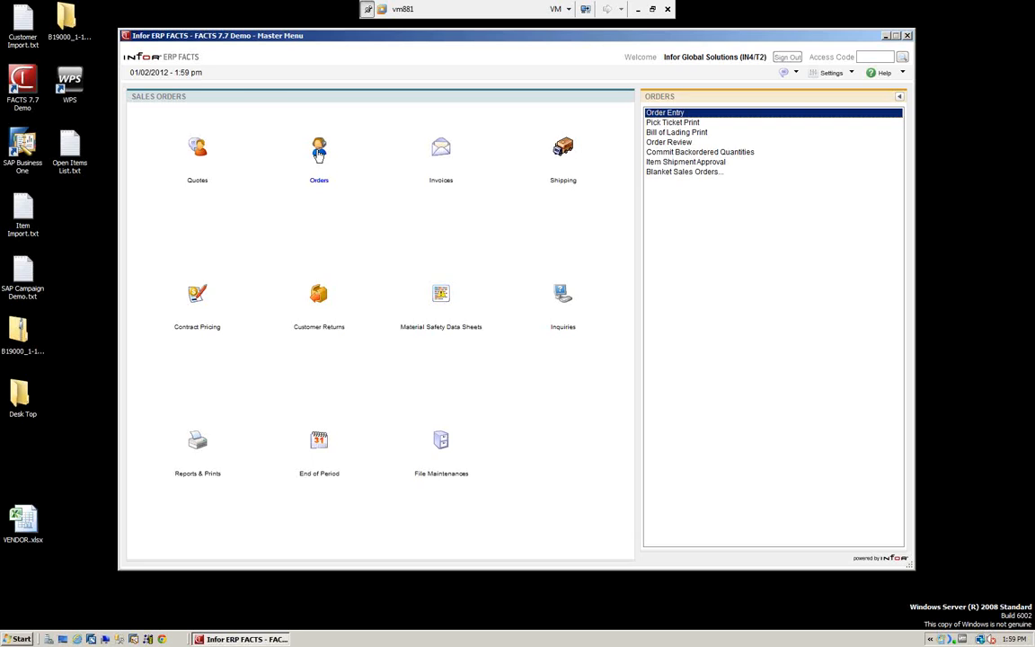
pyautogui.doubleClick(659, 114)
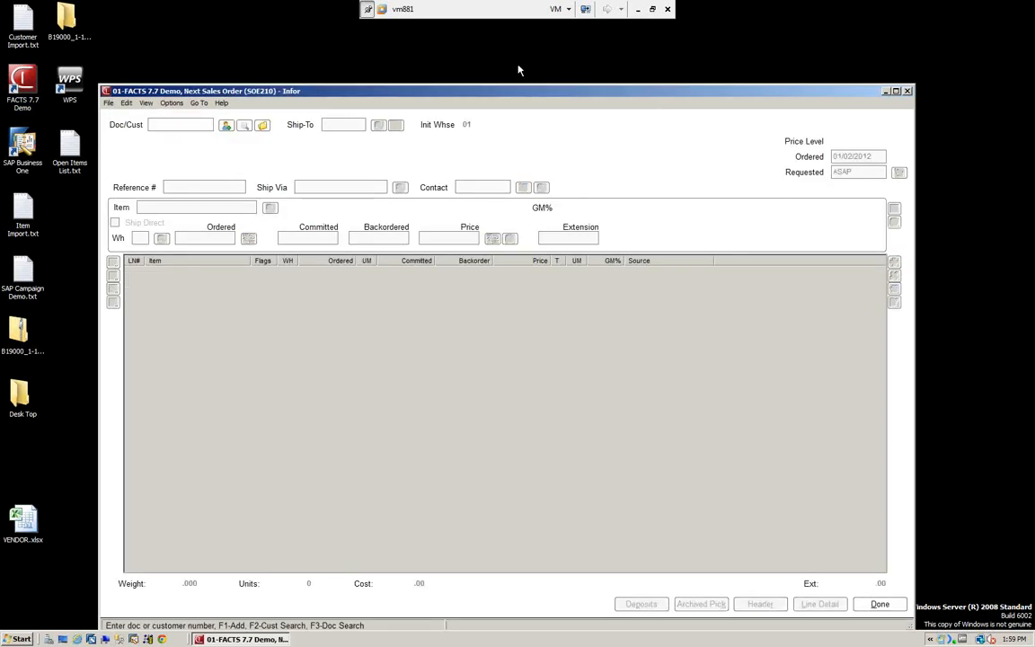
pyautogui.moveTo(504, 91); pyautogui.dragTo(521, 37)
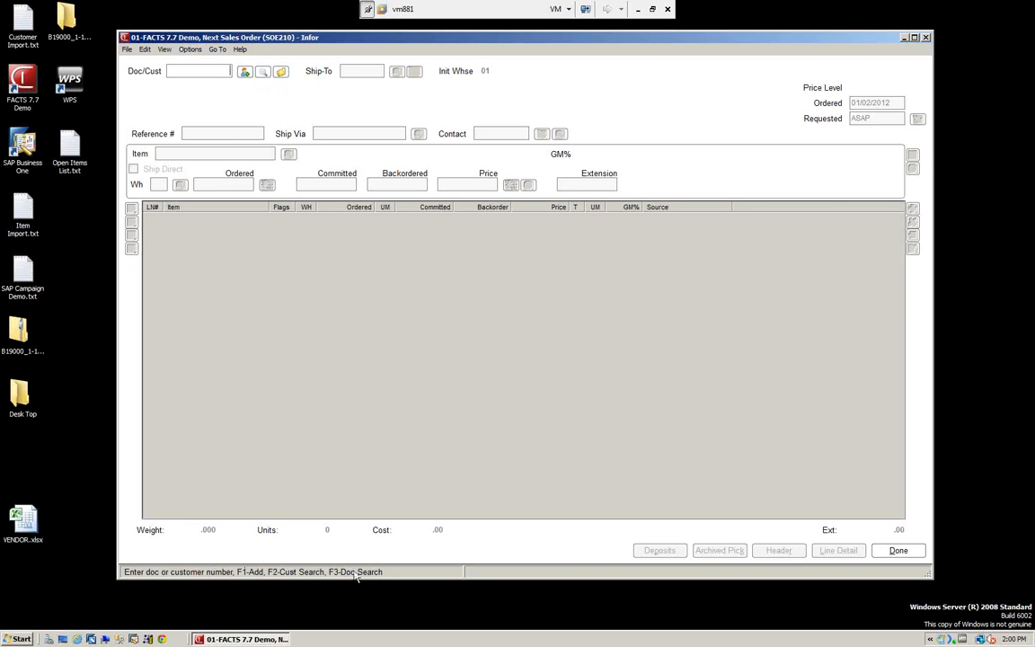
# Step: Look up customers with the Customer Search sort order and select Southeastern Industrial Supply for the order
pyautogui.click(262, 73)
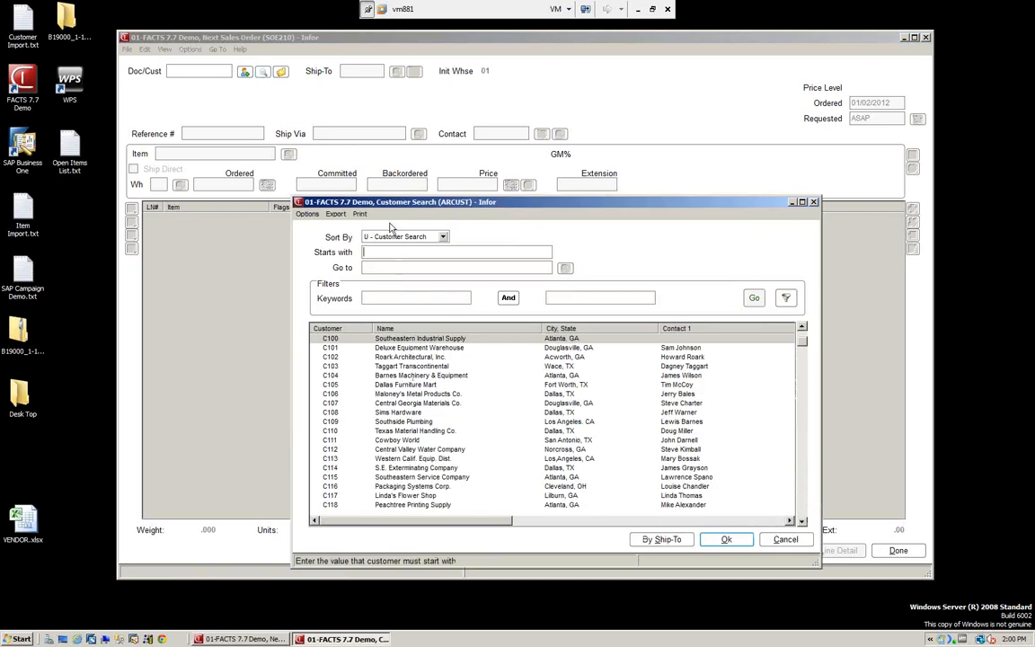
pyautogui.moveTo(381, 204); pyautogui.dragTo(316, 110)
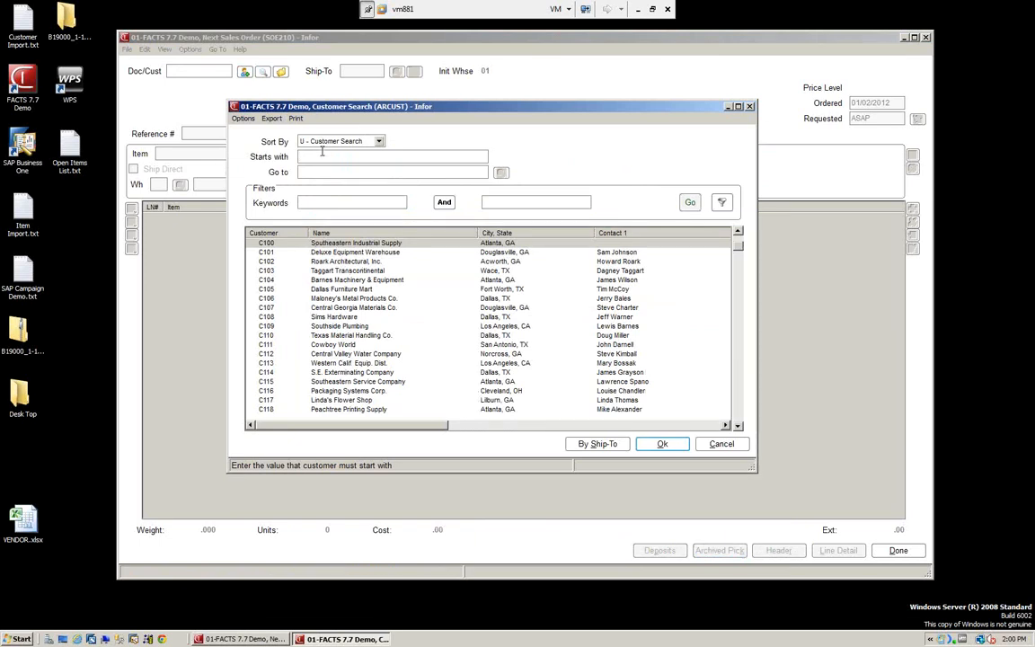
pyautogui.click(379, 141)
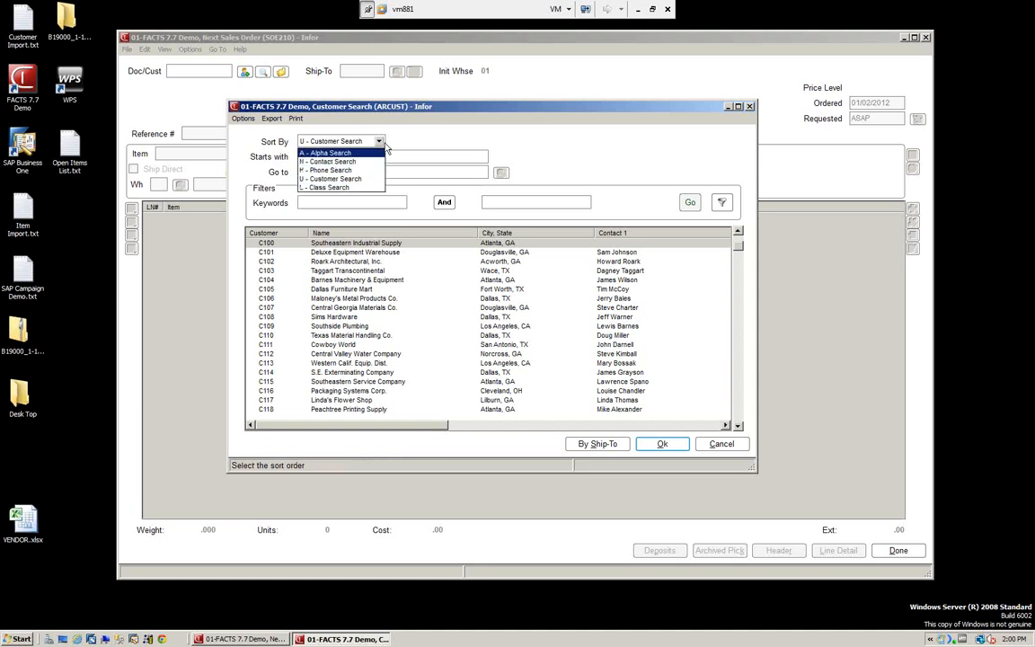
pyautogui.click(370, 128)
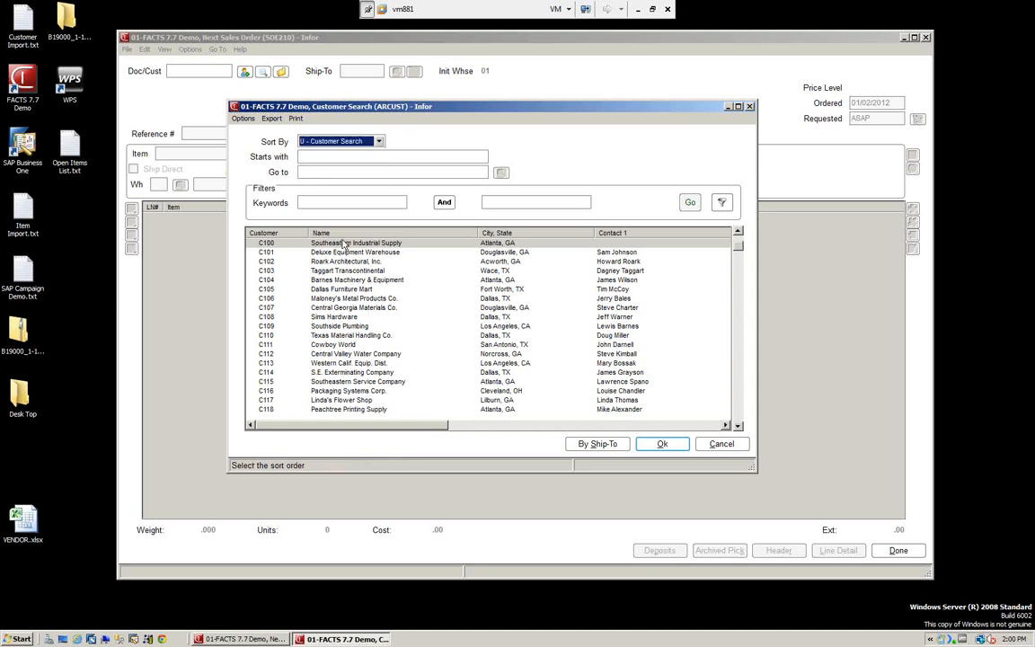
pyautogui.press('Tab')
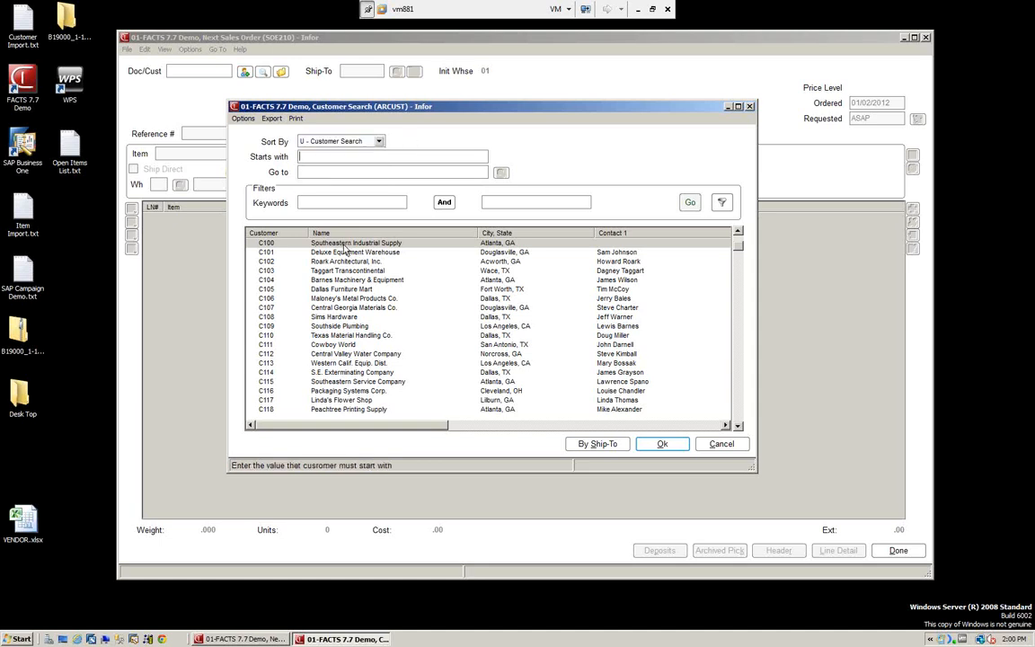
pyautogui.click(662, 443)
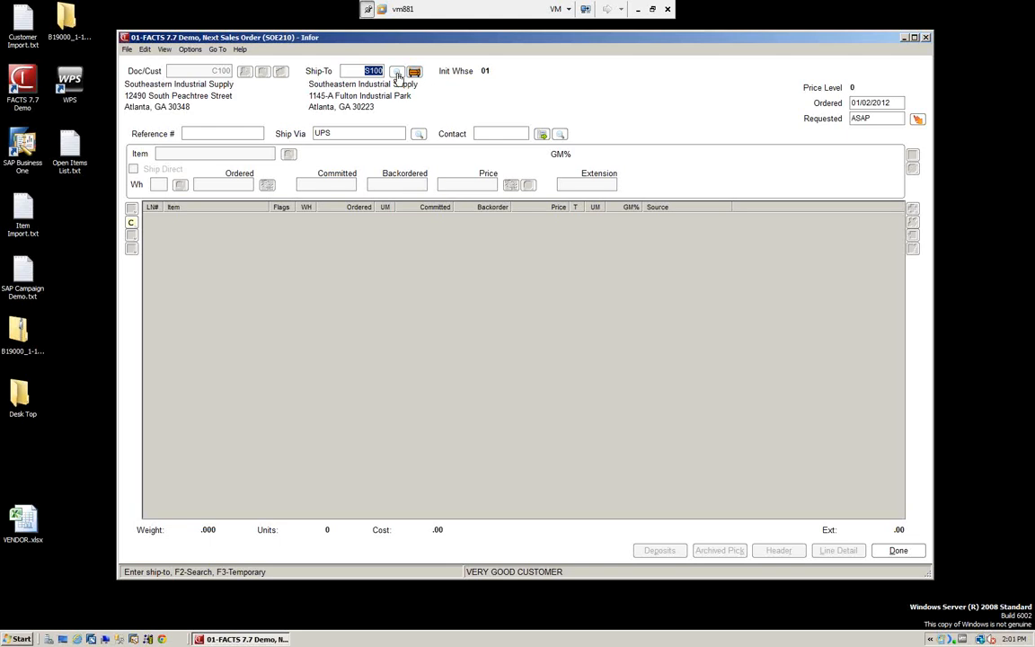
# Step: Select ship-to S100 from the customer's ship-to list, and view the temporary ship-to address form without changing it
pyautogui.click(396, 73)
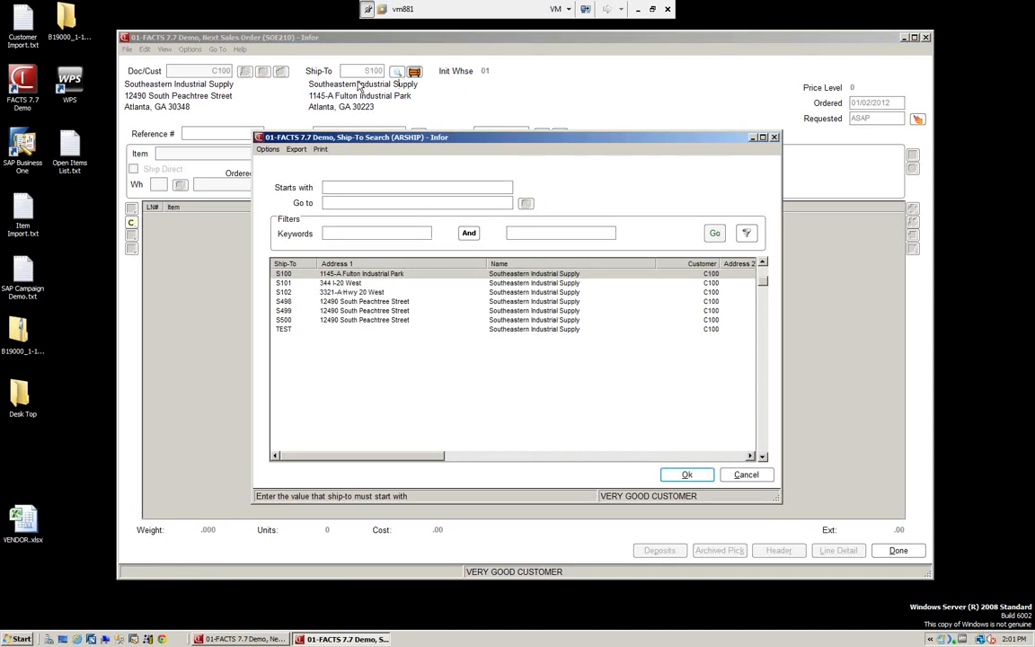
pyautogui.click(673, 474)
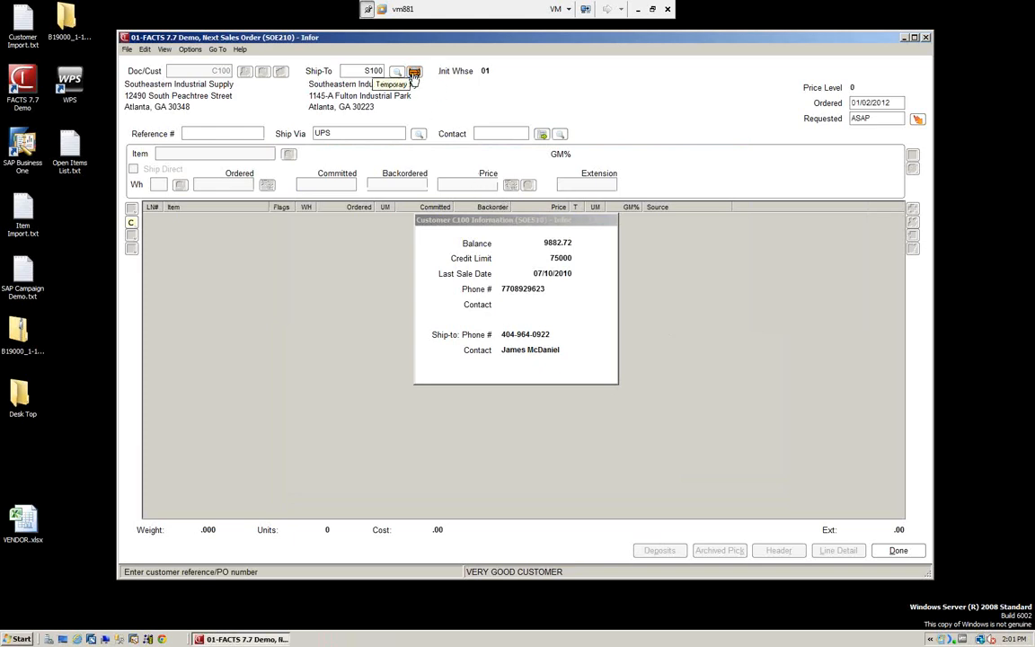
pyautogui.click(414, 74)
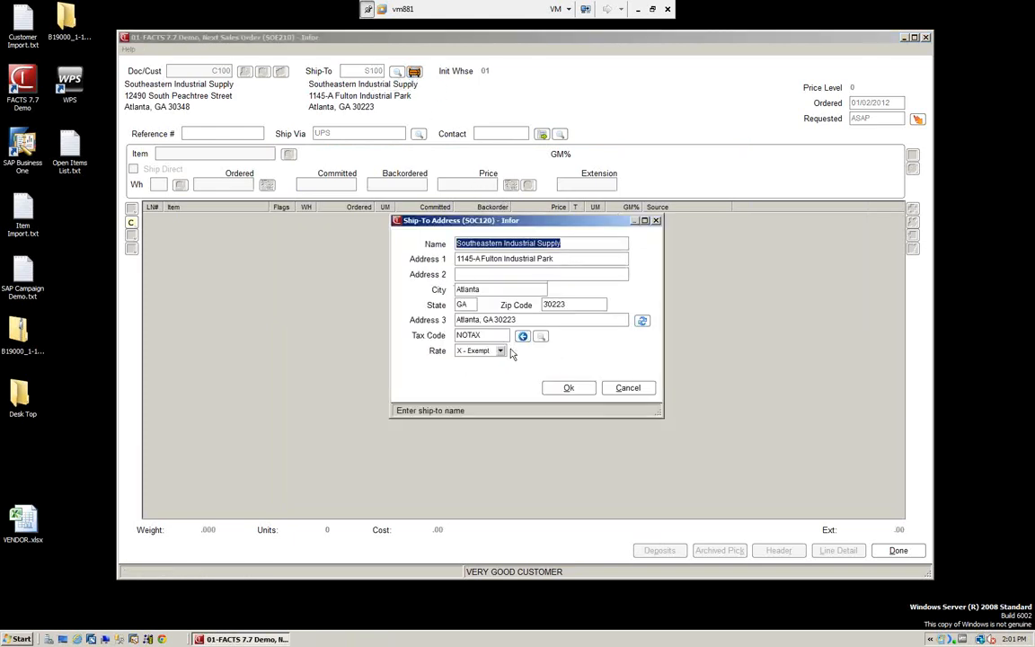
pyautogui.click(626, 389)
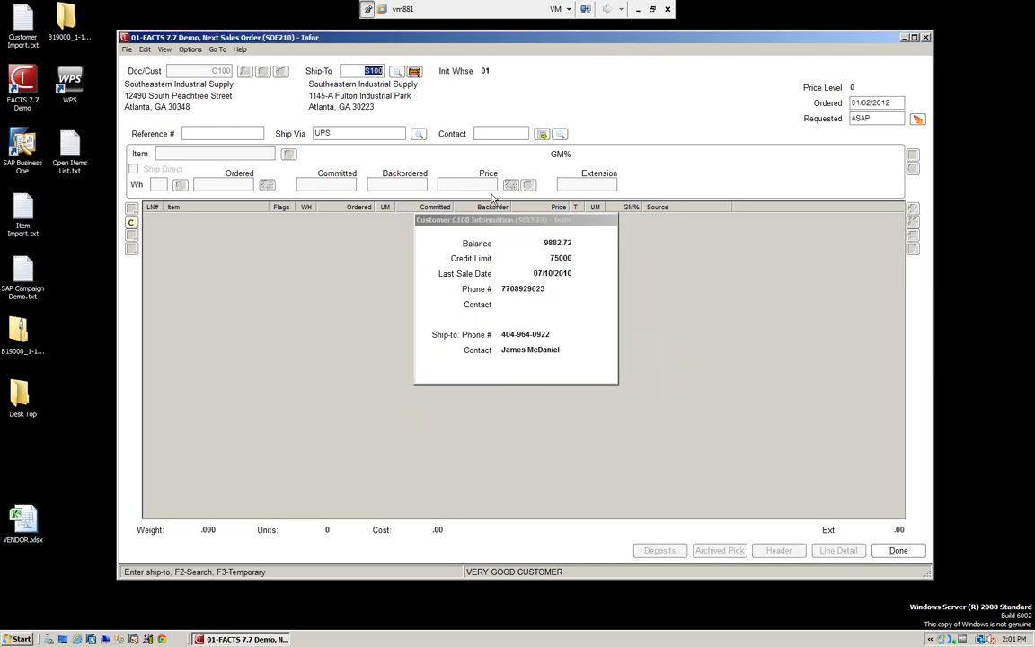
# Step: Move the customer information window away from the order header fields and return to the order
pyautogui.moveTo(505, 221); pyautogui.dragTo(770, 78)
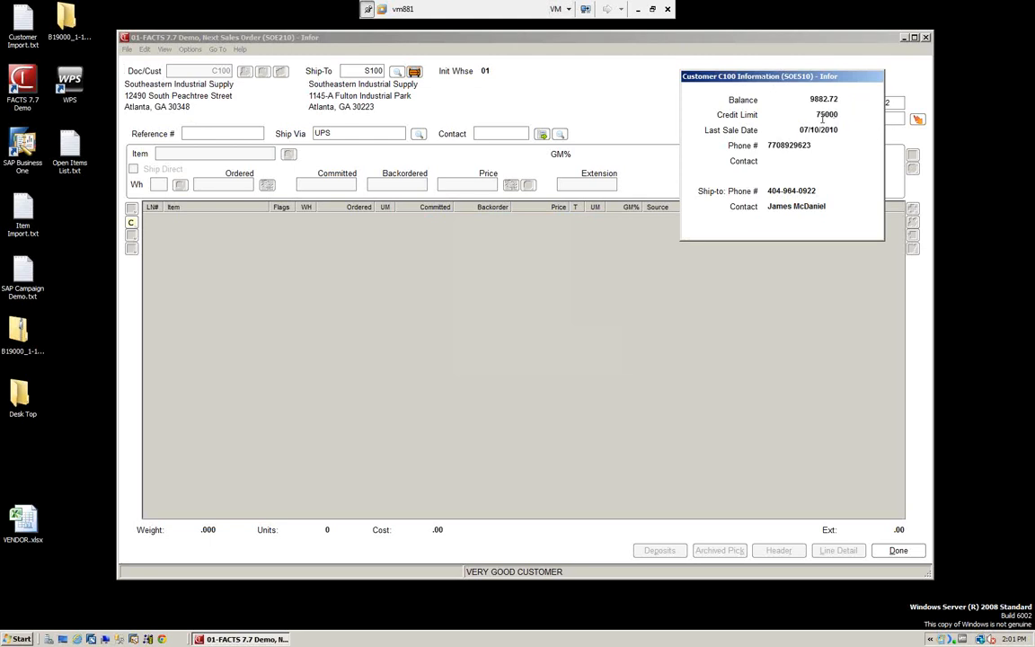
pyautogui.moveTo(793, 80); pyautogui.dragTo(115, 422)
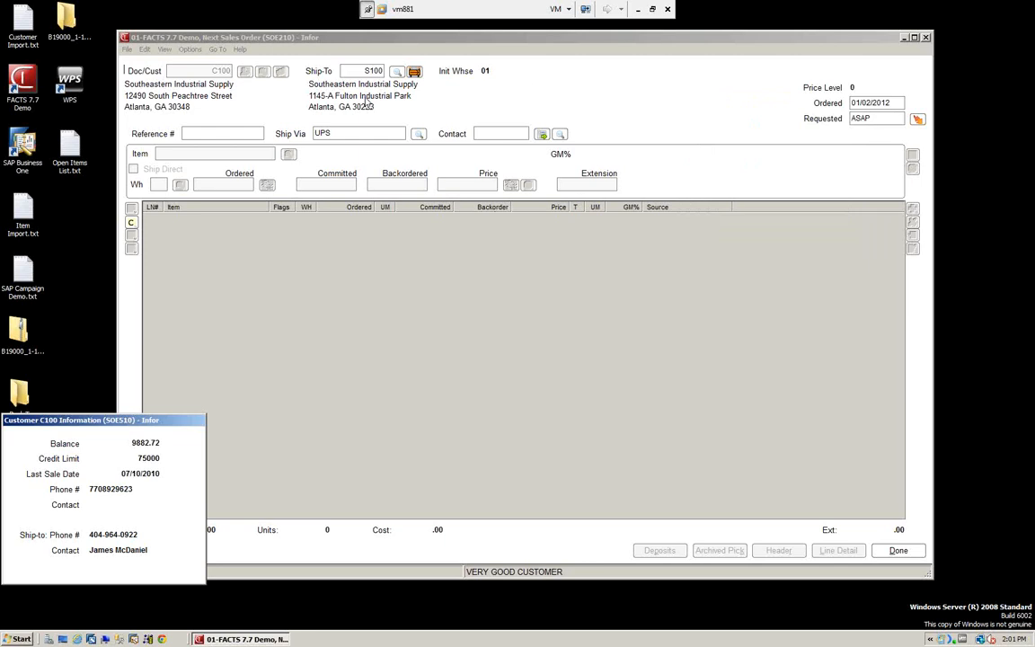
pyautogui.click(770, 94)
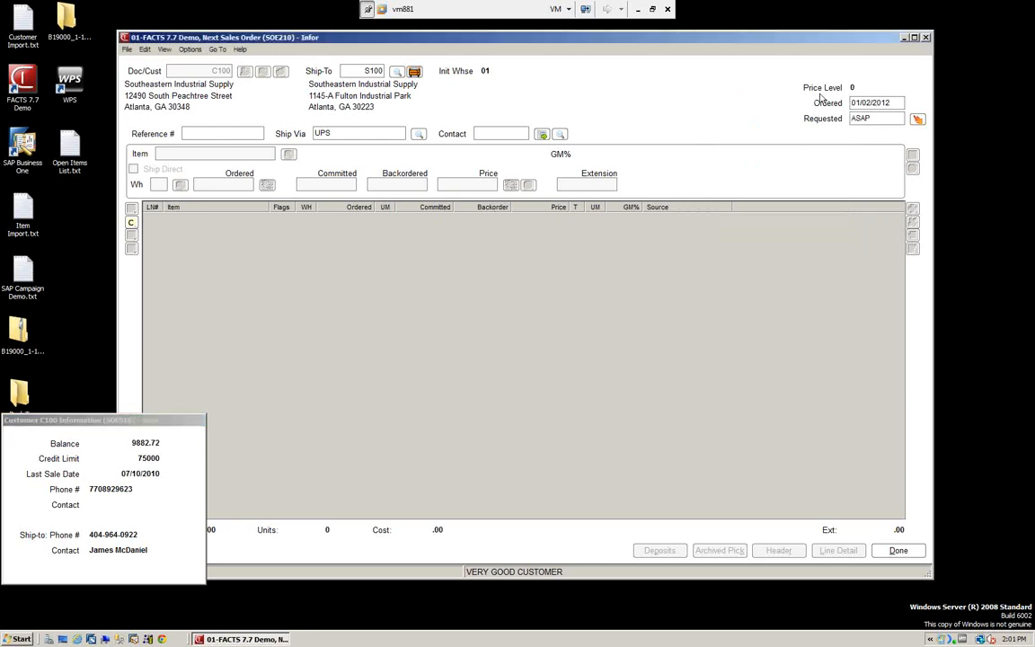
# Step: Look up the shipping methods and set the order's Ship Via to CUST PICK UP
pyautogui.click(872, 116)
pyautogui.click(212, 131)
pyautogui.click(418, 134)
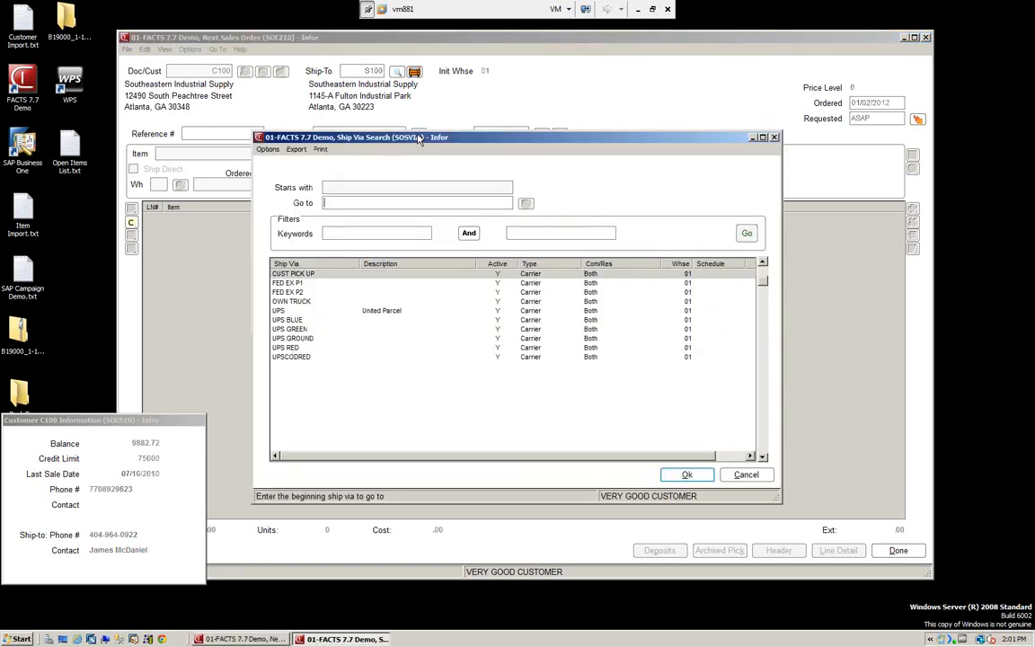
pyautogui.click(687, 477)
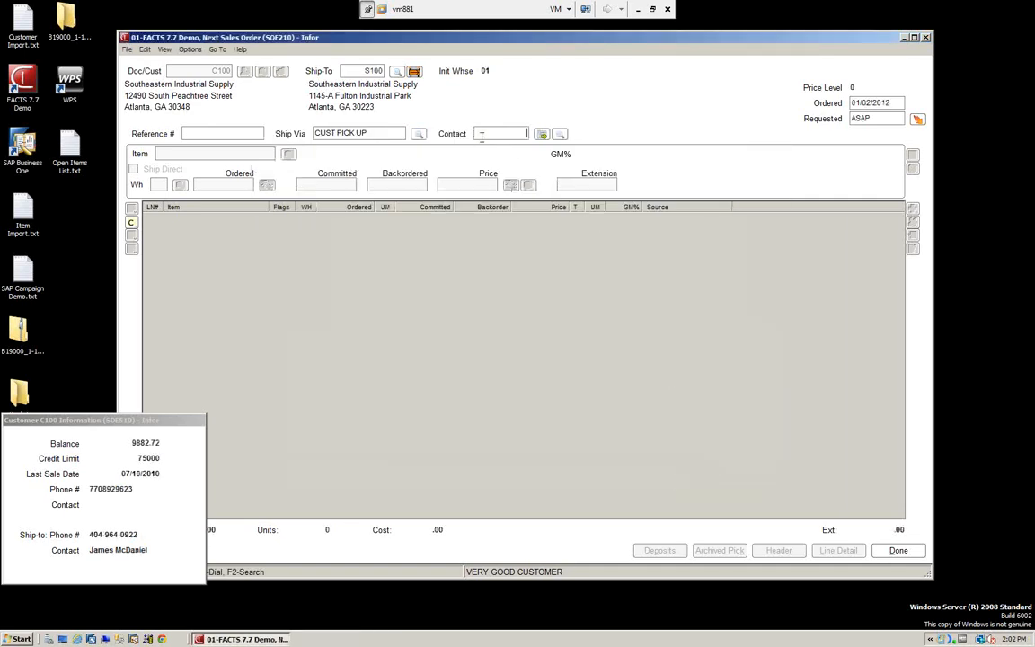
# Step: Assign the customer's listed contact to the order and accept the ship-to address to start line entry
pyautogui.click(559, 134)
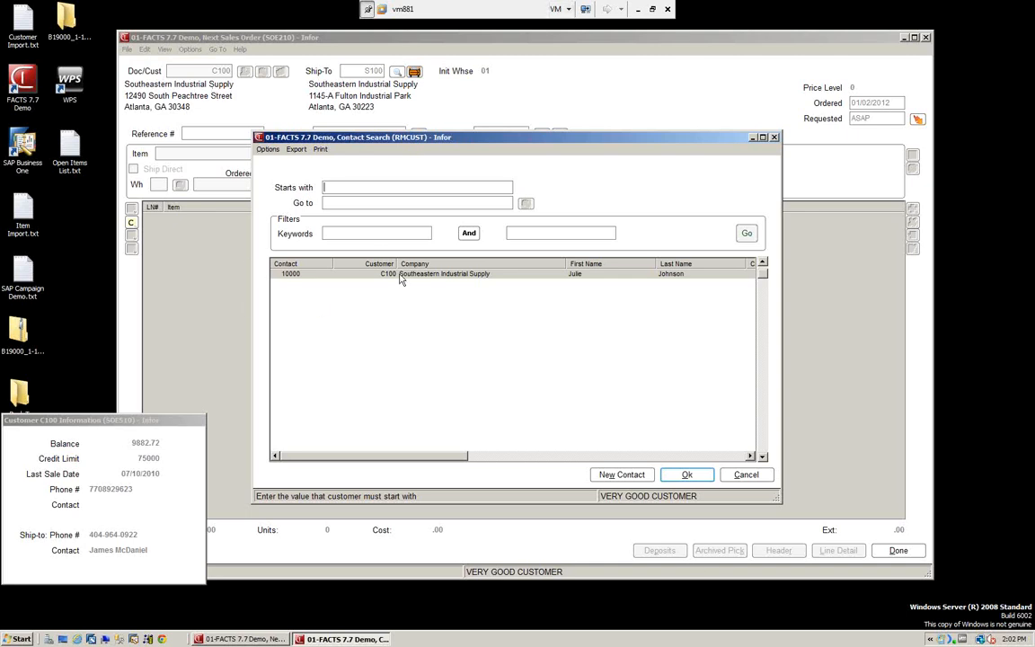
pyautogui.click(686, 474)
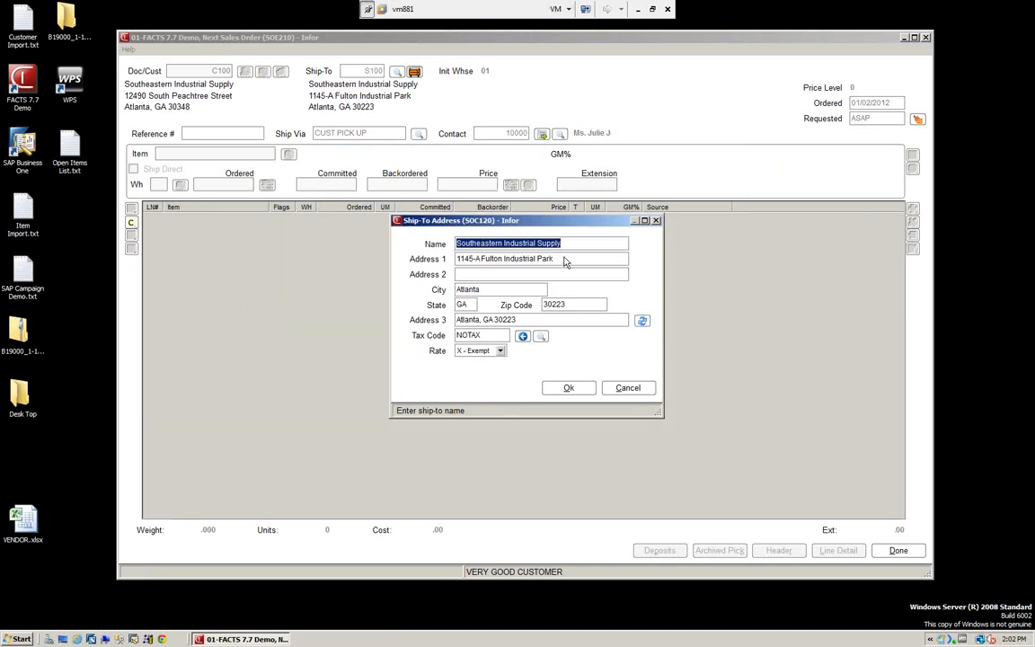
pyautogui.click(571, 391)
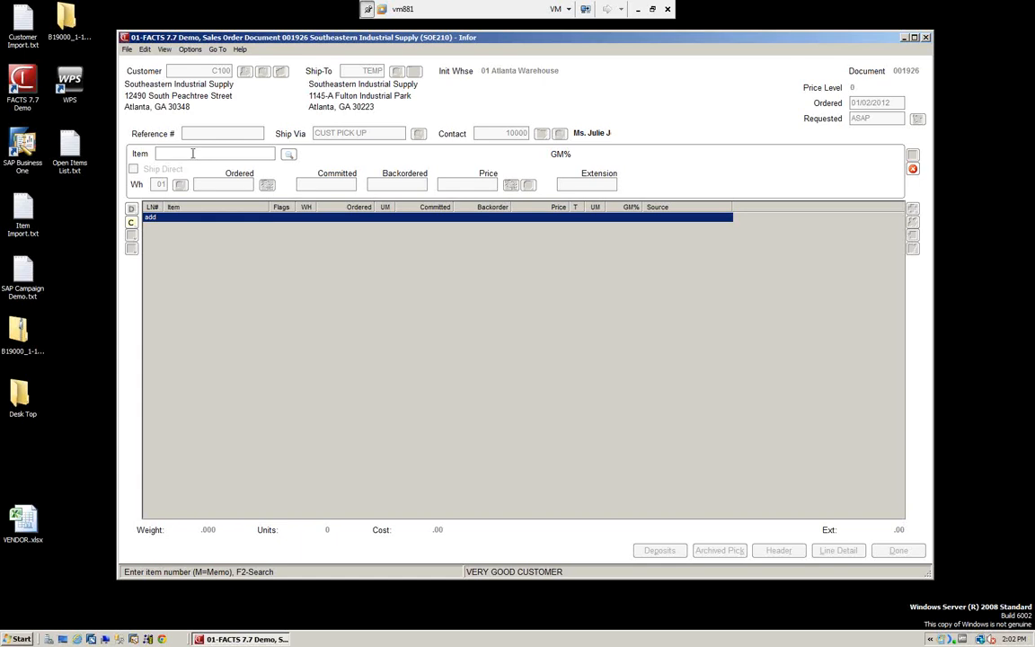
# Step: View the customer's aging information from the order and close it
pyautogui.click(129, 50)
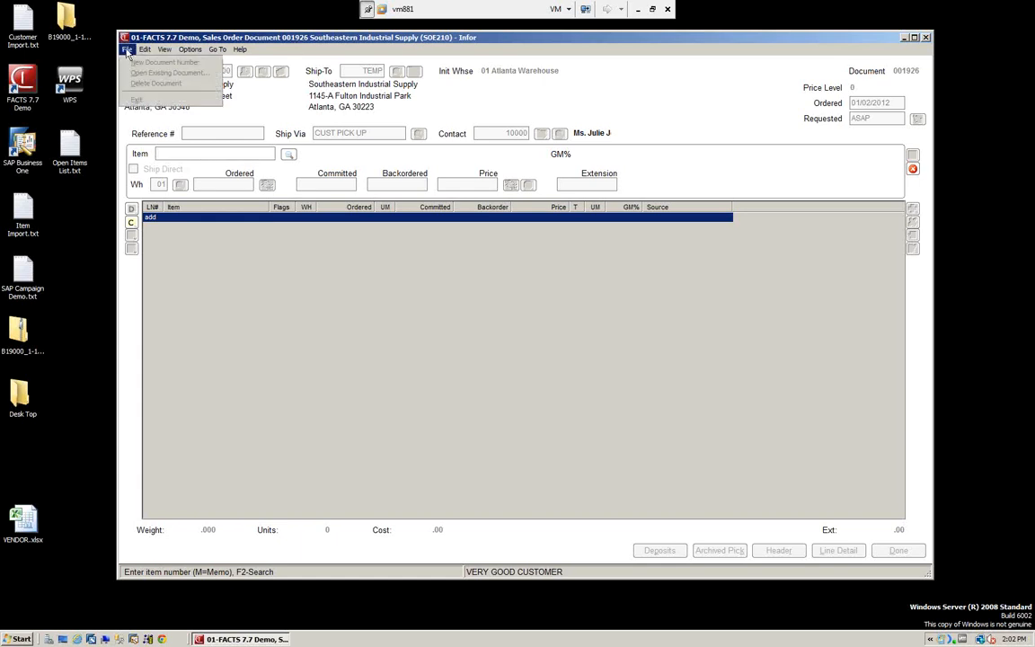
pyautogui.moveTo(162, 51)
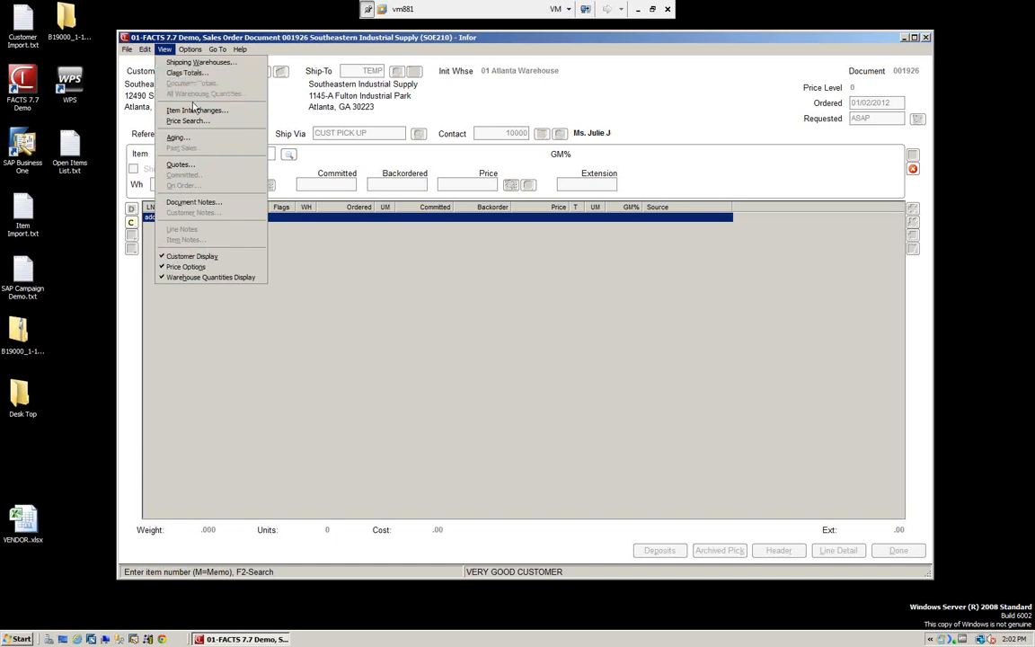
pyautogui.click(175, 138)
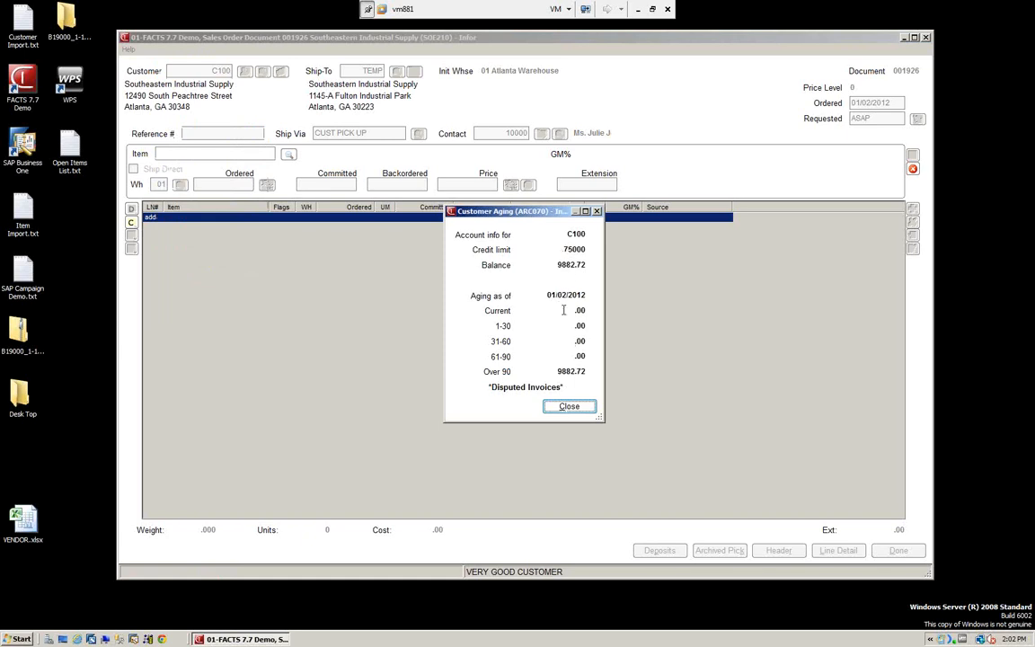
pyautogui.click(569, 406)
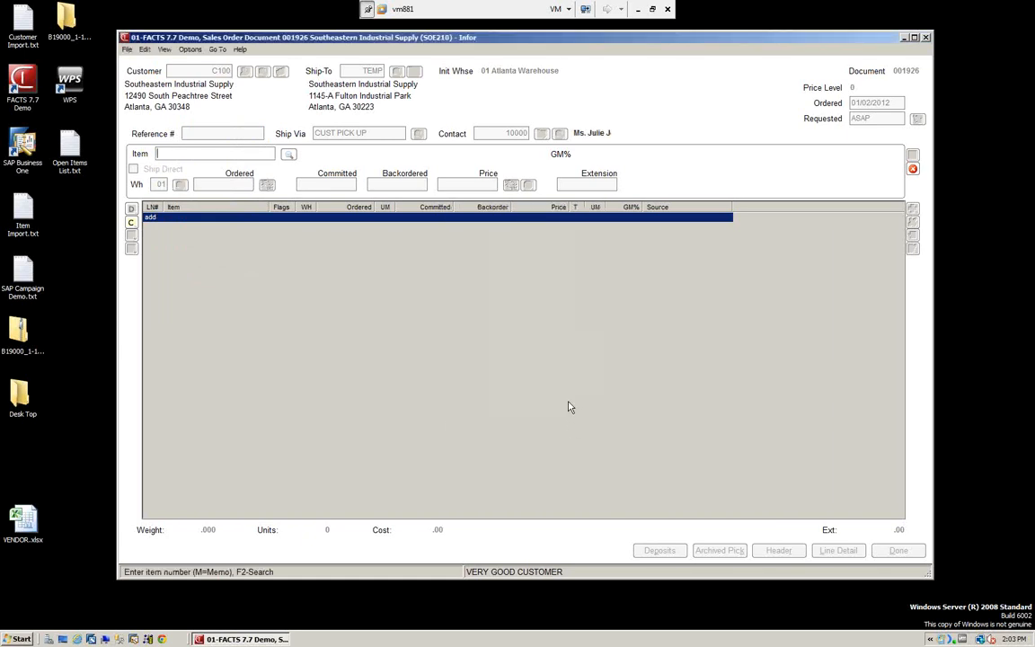
# Step: Review the list of existing quotes for the customer and close it
pyautogui.click(164, 50)
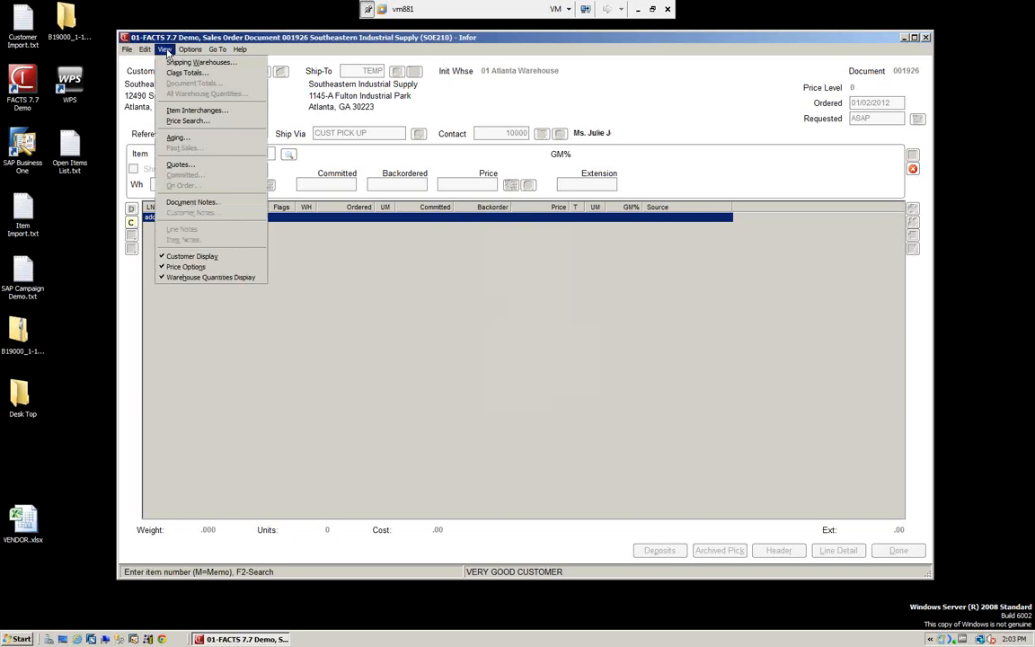
pyautogui.click(180, 164)
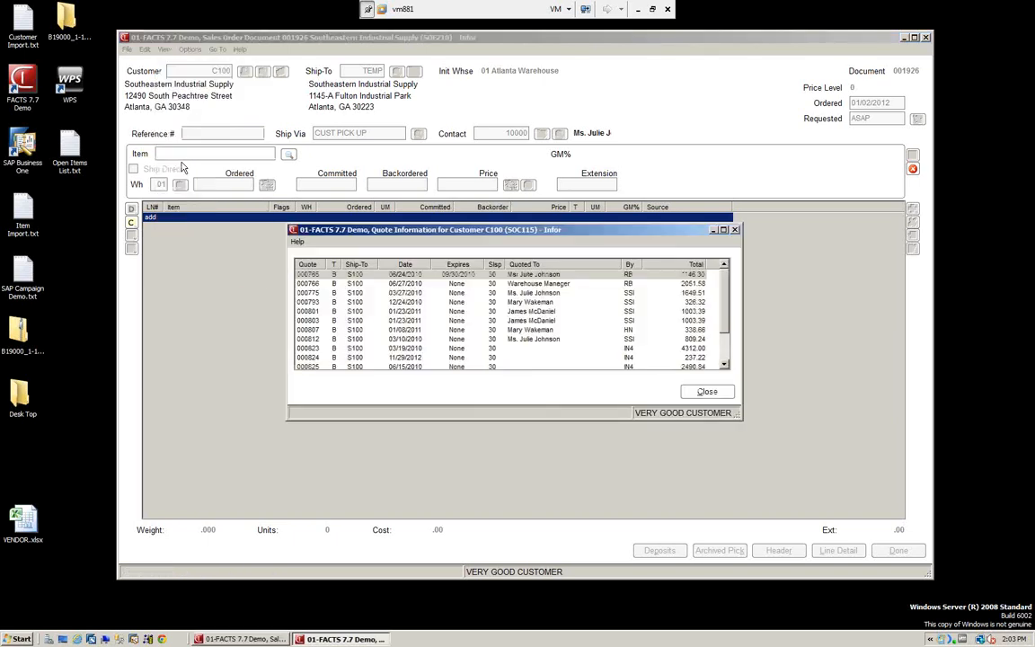
pyautogui.scroll(-2, 346, 302)
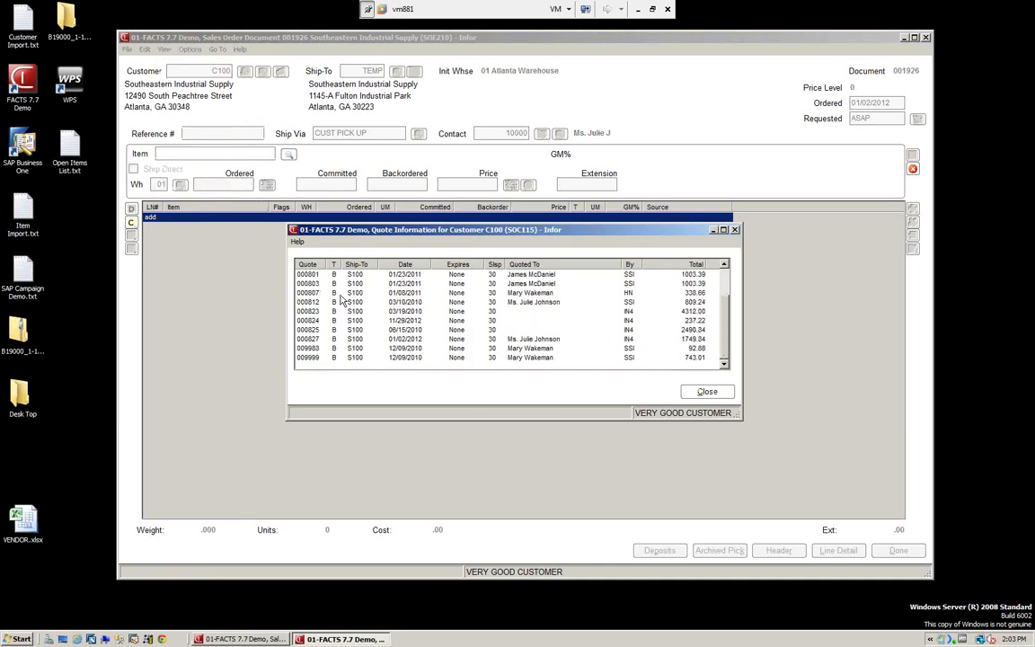
pyautogui.scroll(2, 341, 301)
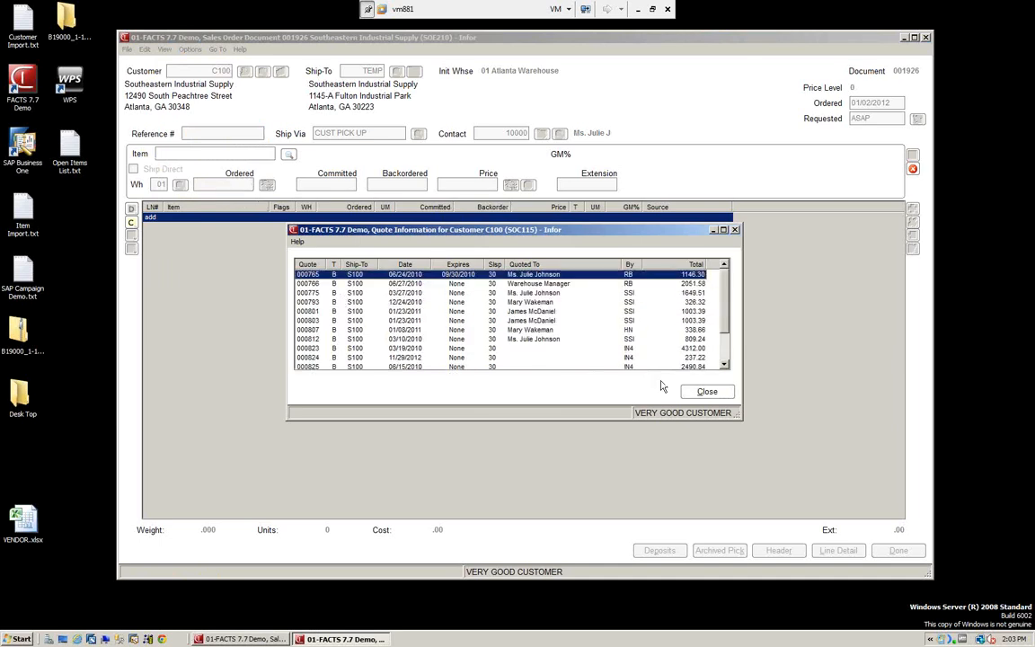
pyautogui.click(357, 311)
pyautogui.click(707, 391)
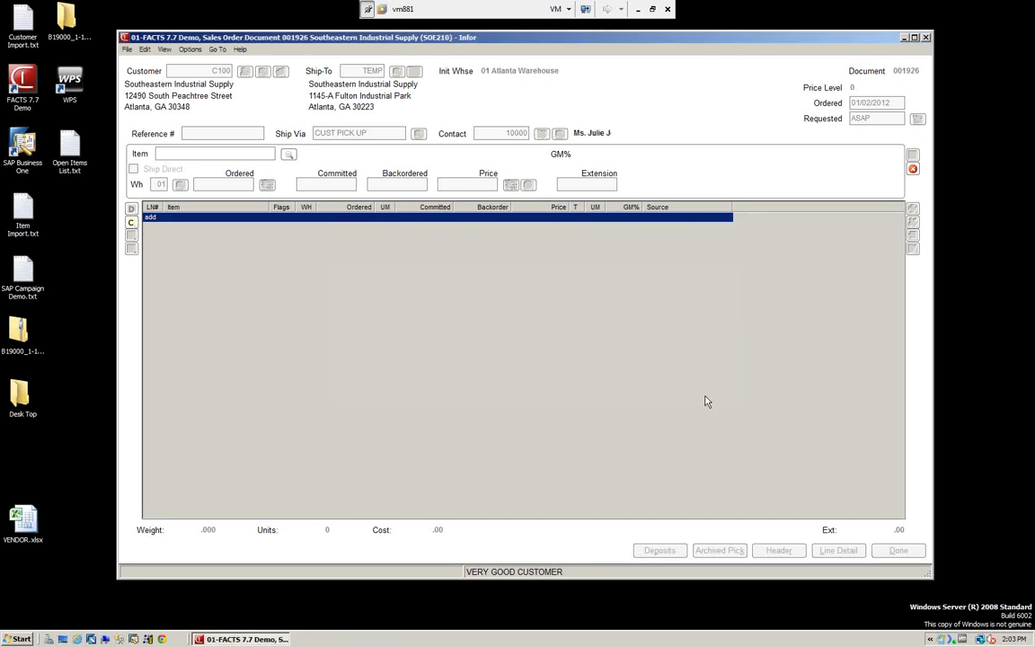
pyautogui.click(165, 49)
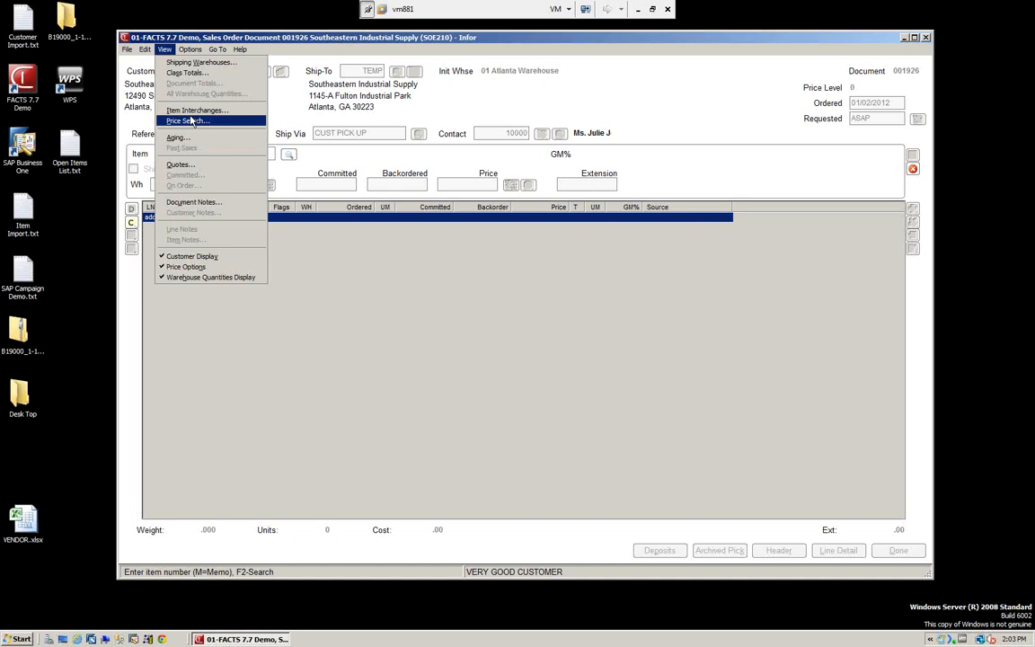
pyautogui.moveTo(184, 52)
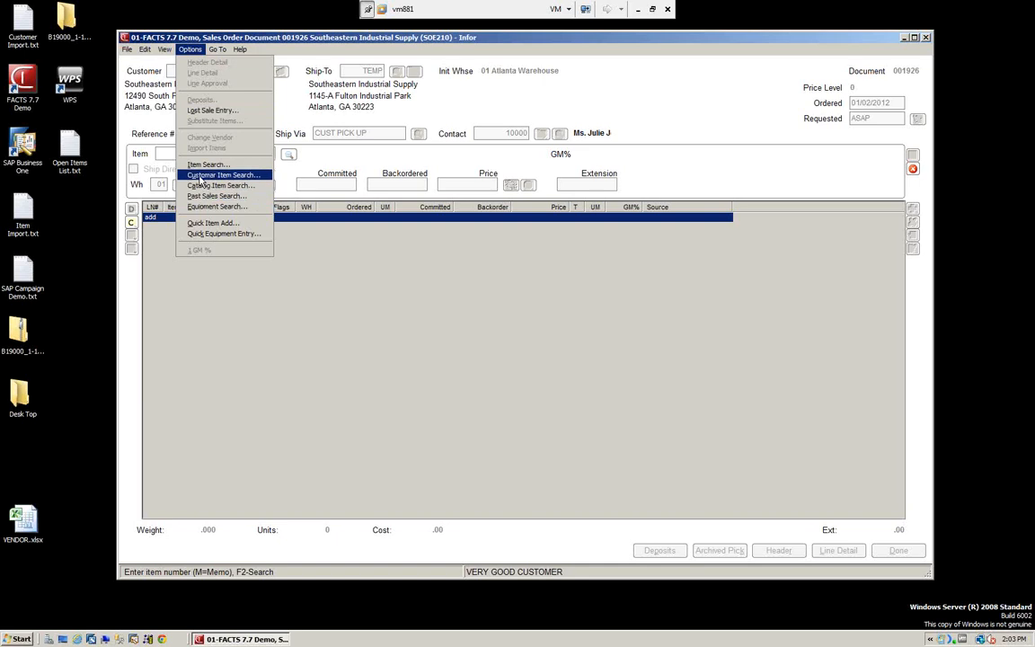
pyautogui.click(242, 324)
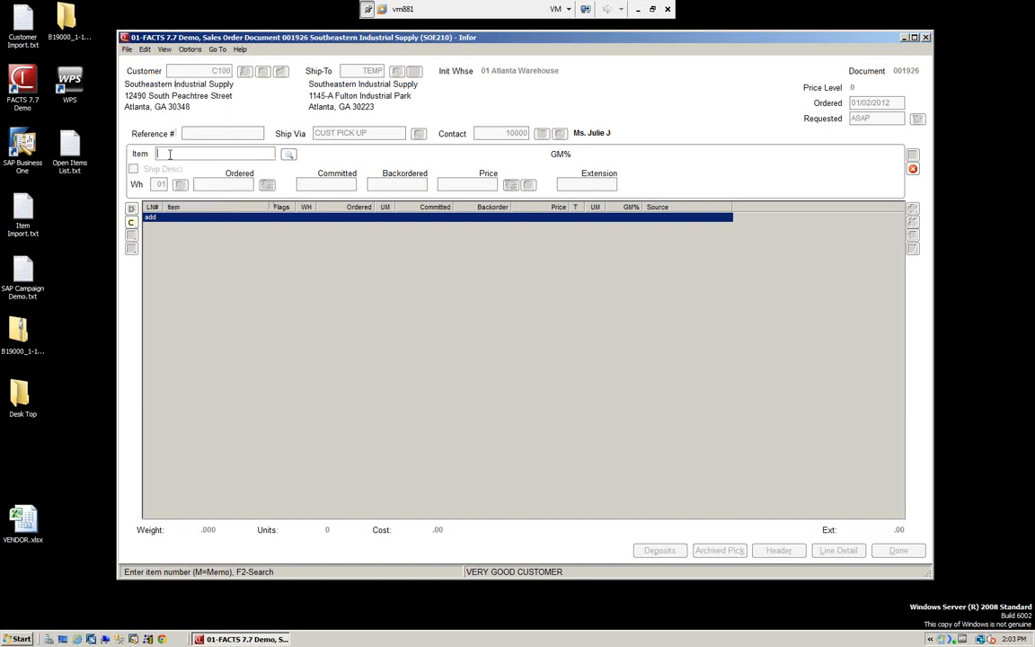
# Step: Look up item I100, Pallet Loading Hand Truck, for the first order line and move the warehouse quantities window out of the way
pyautogui.click(288, 156)
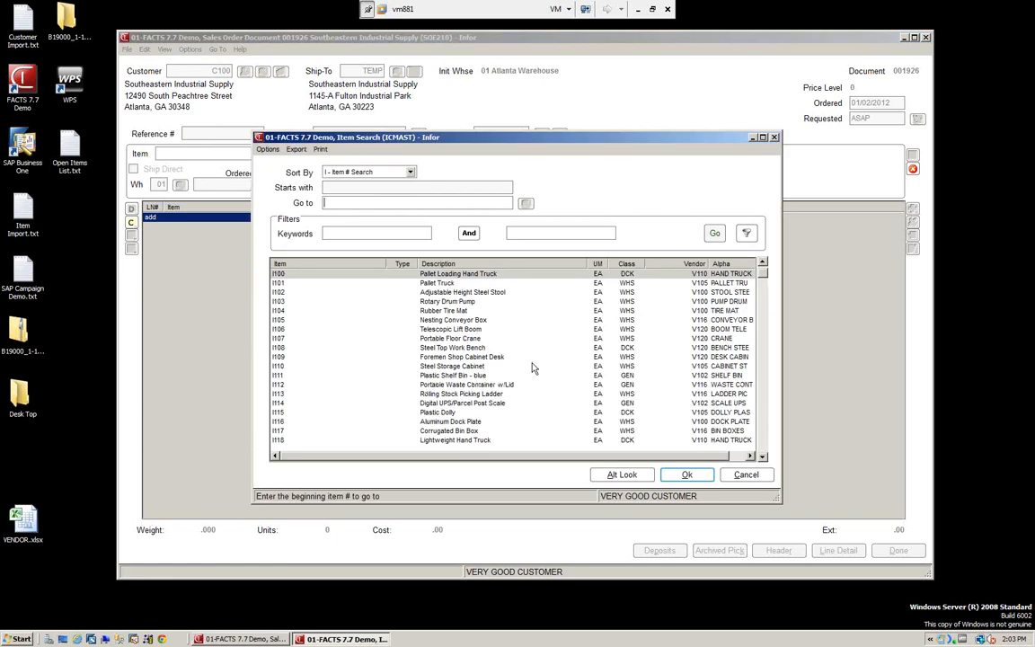
pyautogui.click(687, 476)
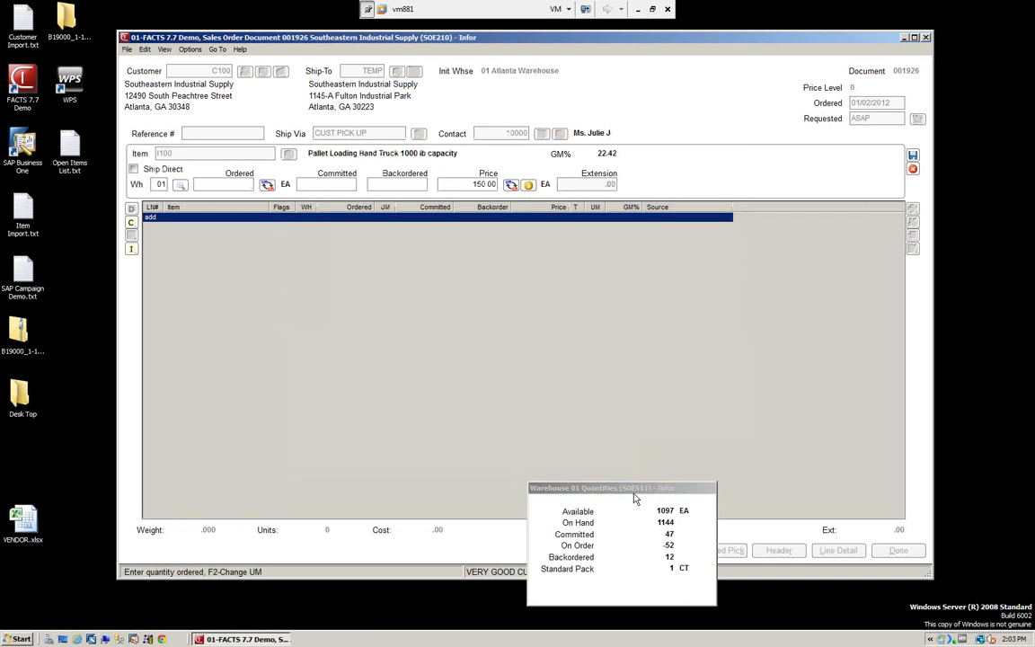
pyautogui.moveTo(634, 498)
pyautogui.mouseDown()
pyautogui.moveTo(703, 451)
pyautogui.moveTo(737, 305)
pyautogui.mouseUp()
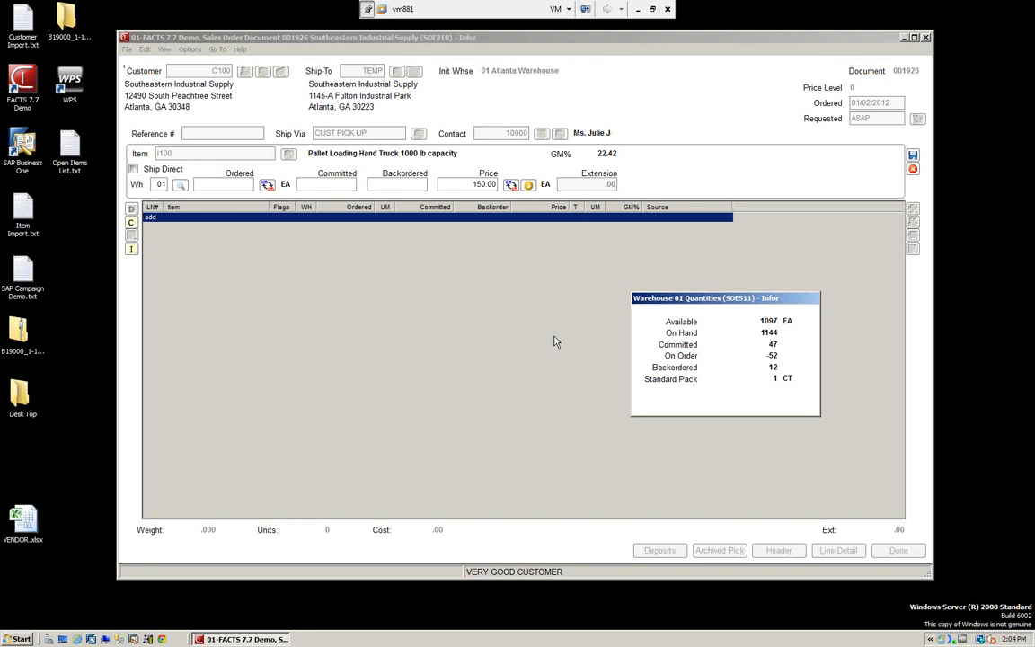
# Step: Check the item's availability in other warehouses and close the list without selecting a different warehouse
pyautogui.click(158, 183)
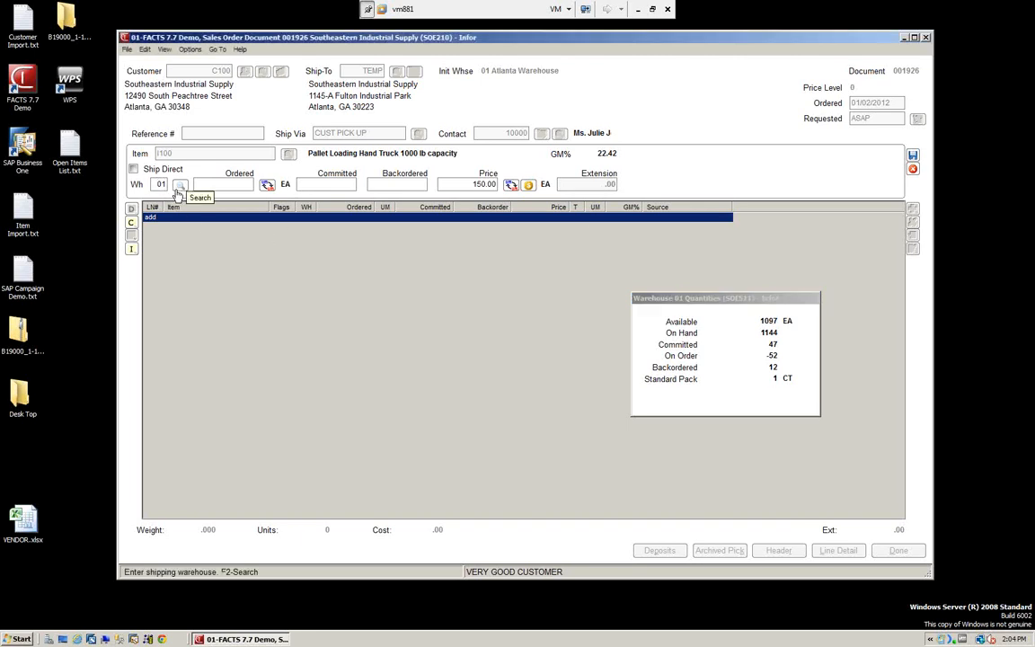
pyautogui.click(179, 186)
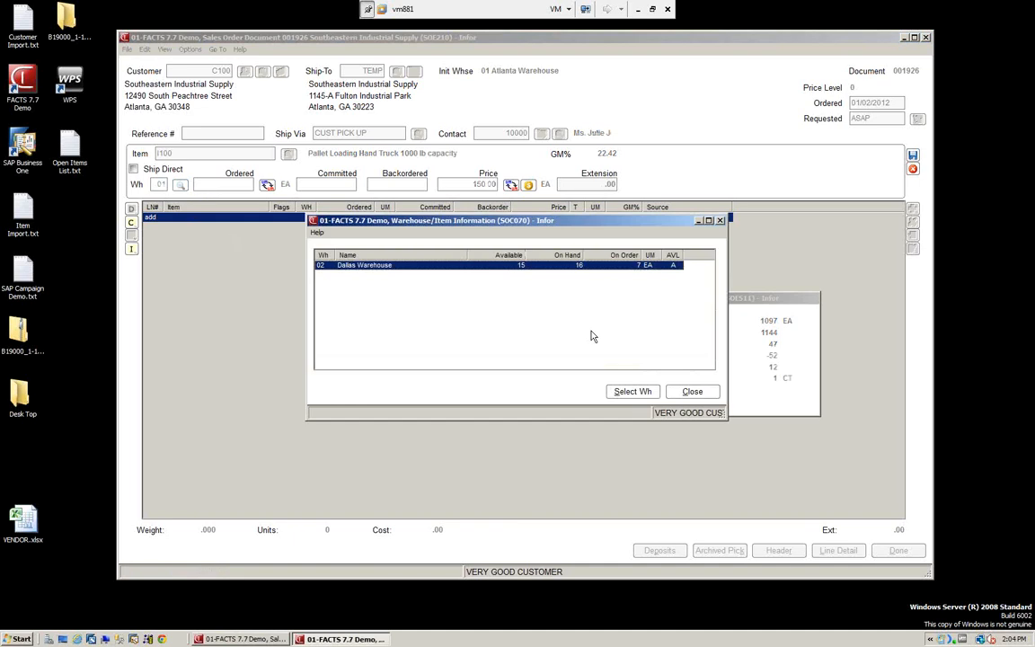
pyautogui.click(697, 391)
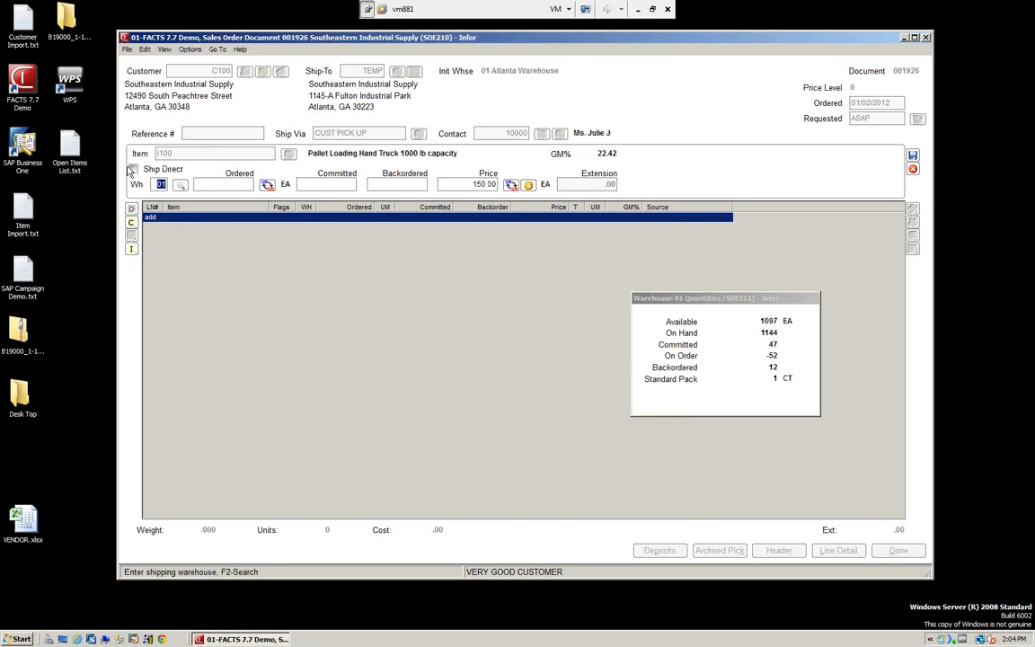
# Step: Mark the I100 line to ship direct from vendor V110, and clear the Ship Direct option again
pyautogui.click(133, 171)
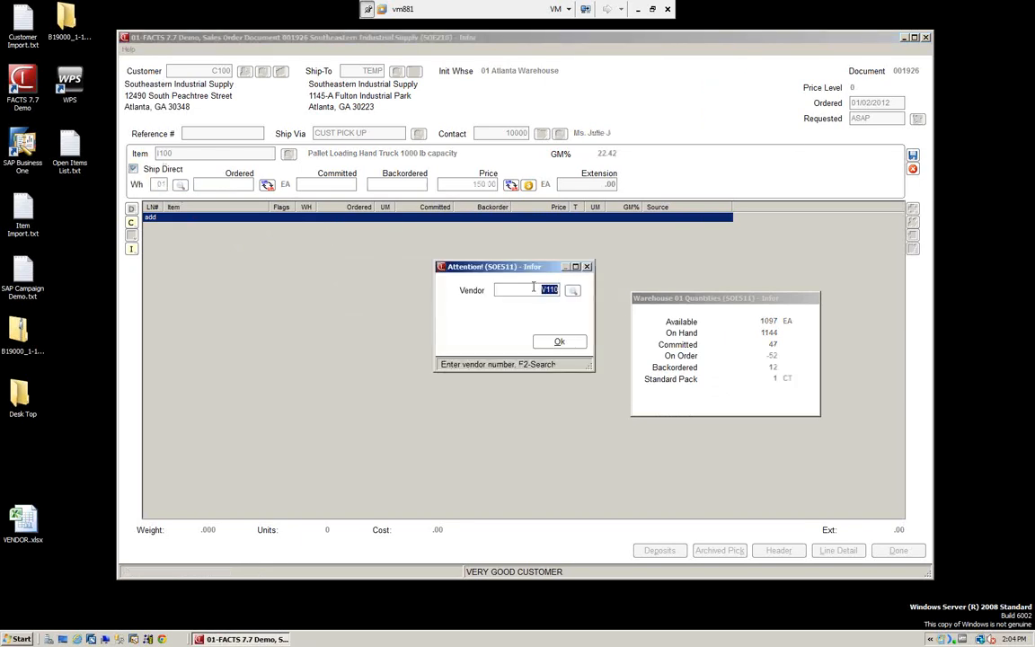
pyautogui.click(563, 346)
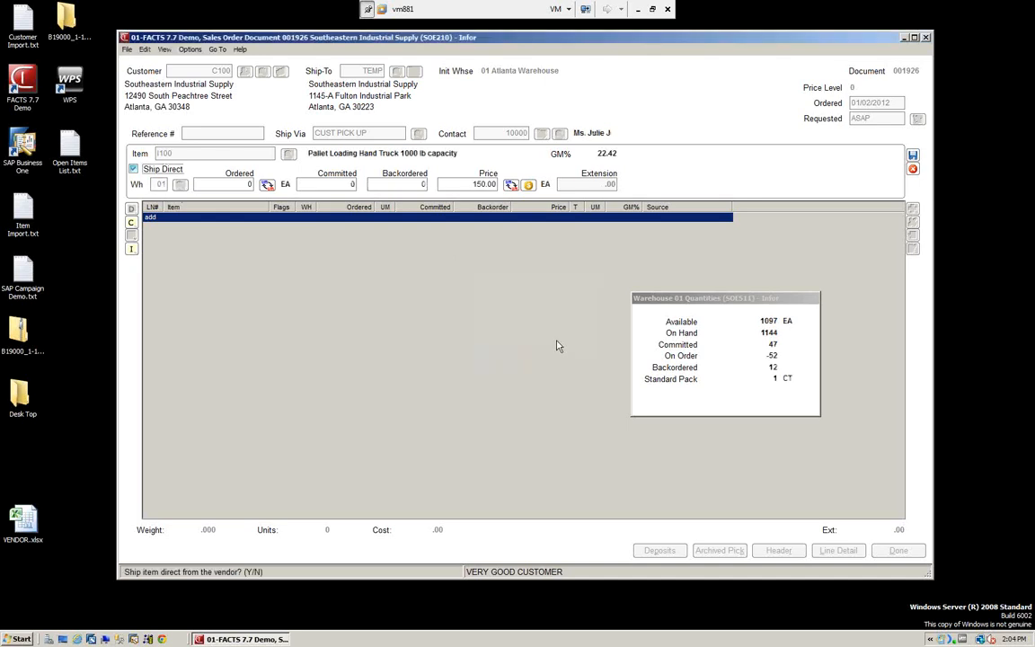
pyautogui.click(135, 171)
# Step: Set the I100 line's ordered quantity to 1110 and accept ordering more than is available
pyautogui.click(219, 186)
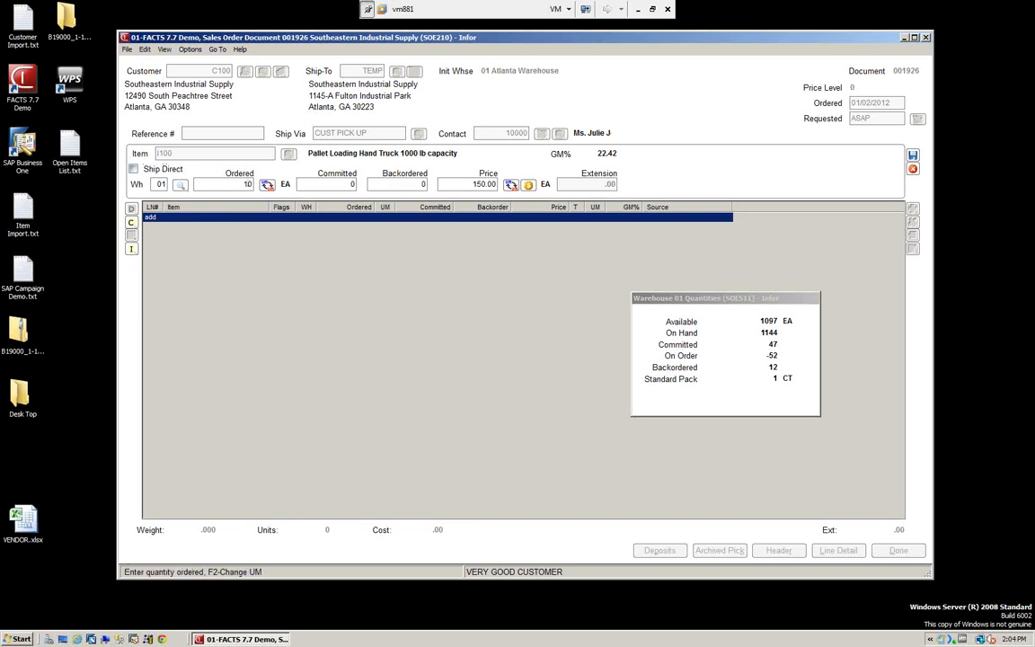
pyautogui.press('Return')
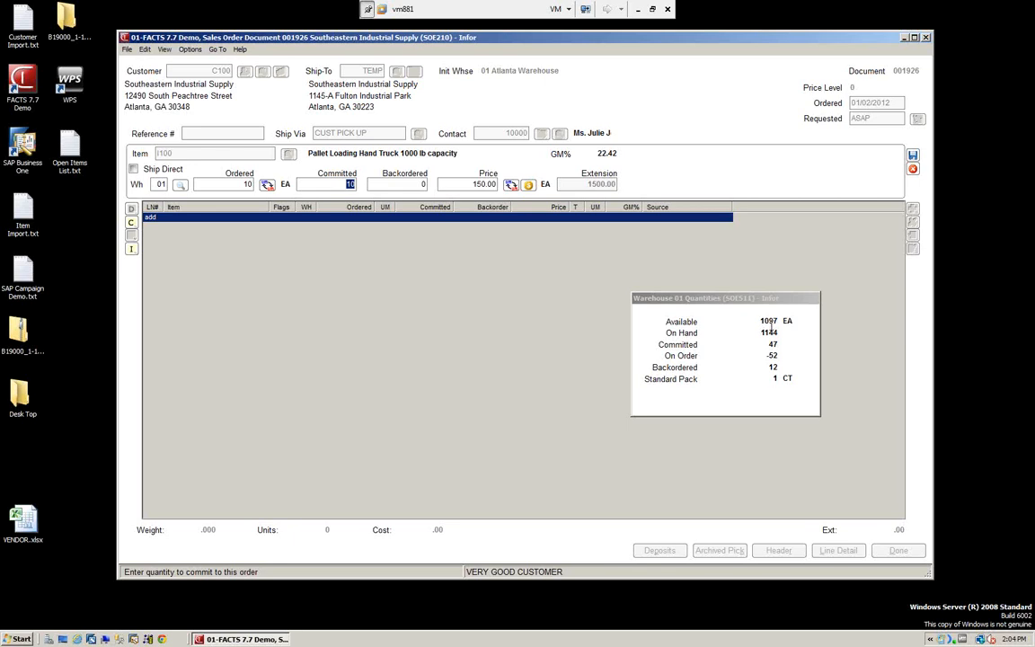
pyautogui.click(218, 183)
pyautogui.write('11')
pyautogui.press('Return')
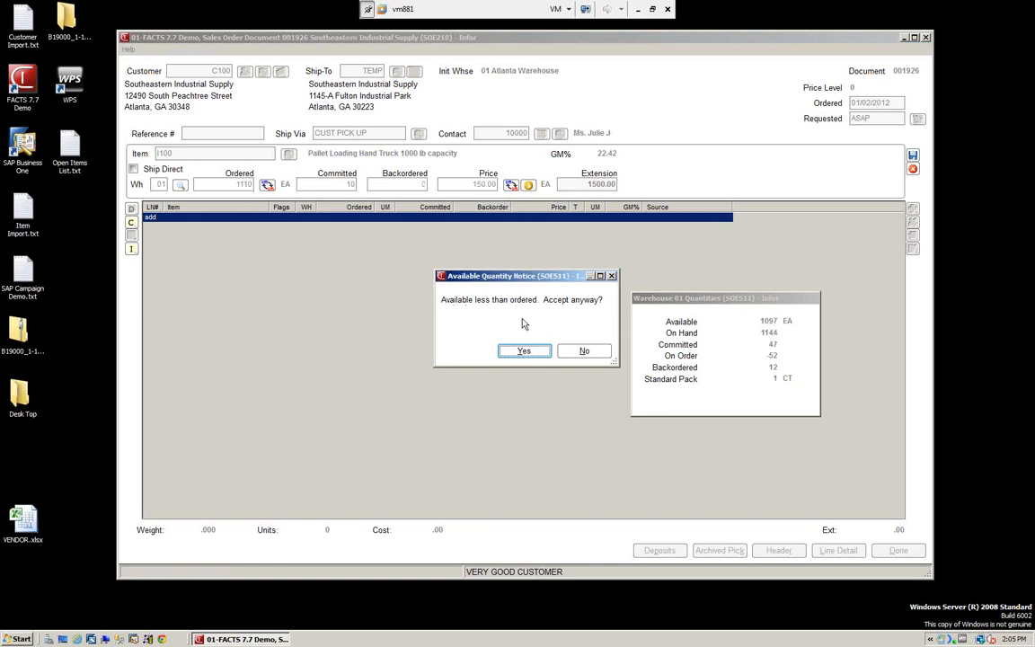
pyautogui.click(527, 352)
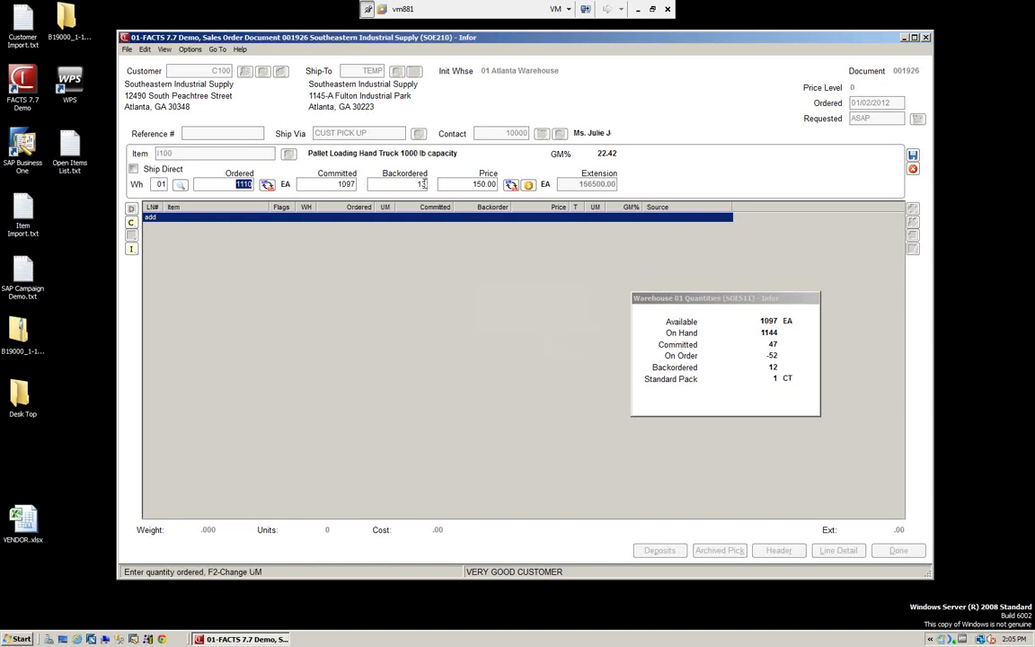
# Step: Accept the I100 line's proposed committed and backordered quantities and its contract price of 150.00
pyautogui.press('Return')
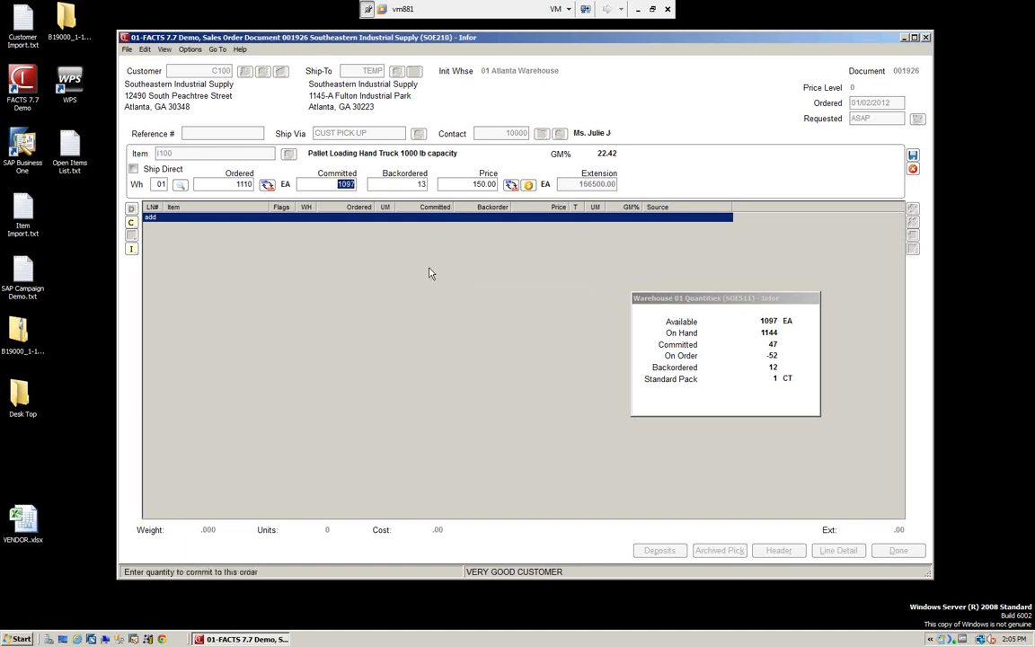
pyautogui.press('Return')
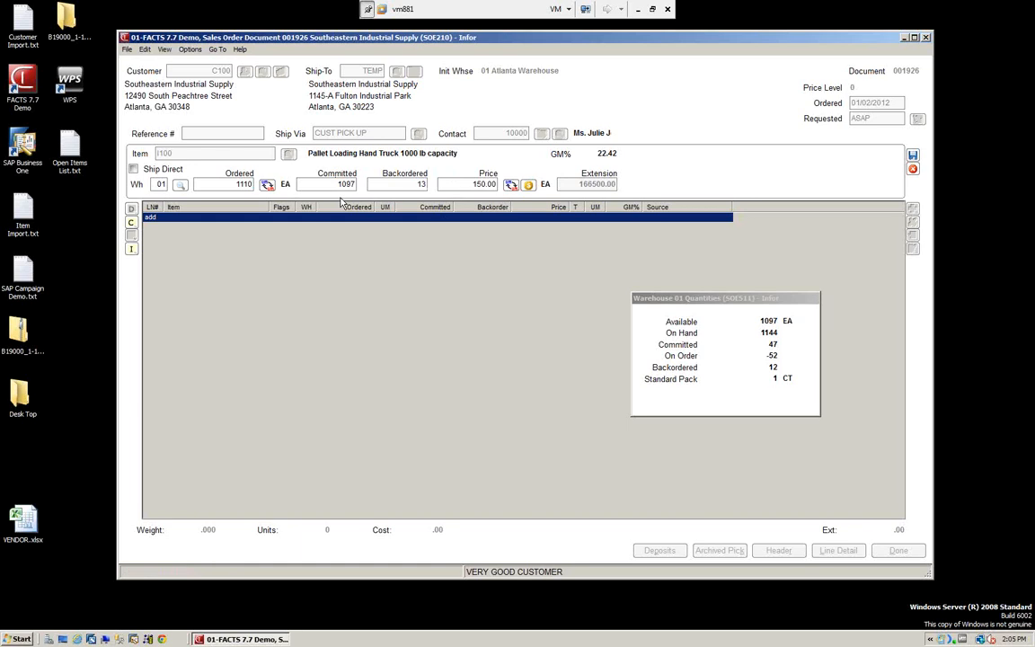
pyautogui.press('Return')
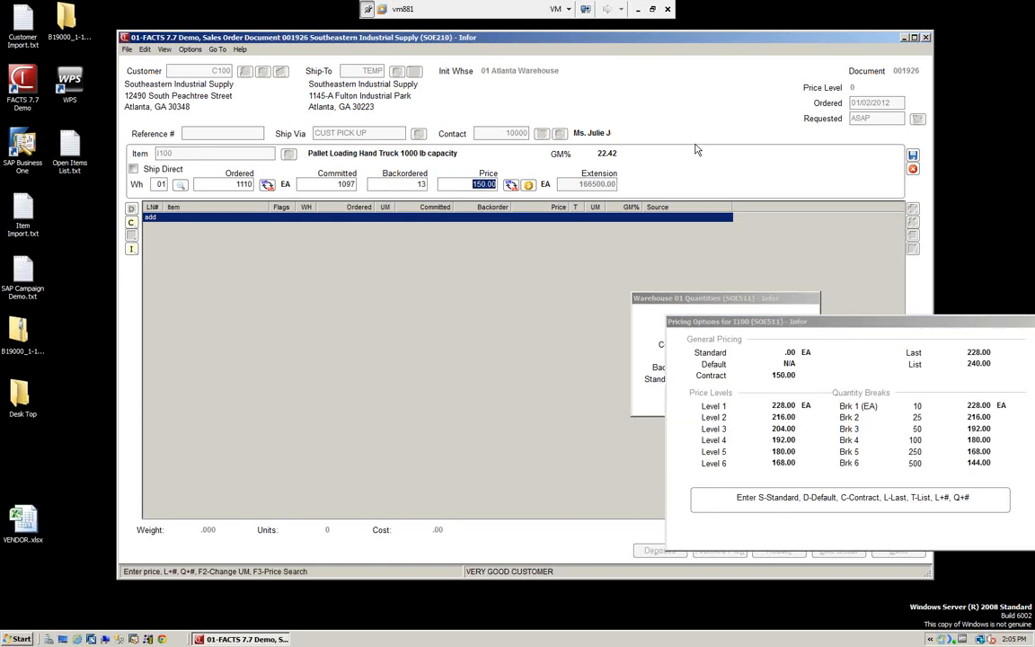
pyautogui.moveTo(750, 295); pyautogui.dragTo(746, 270)
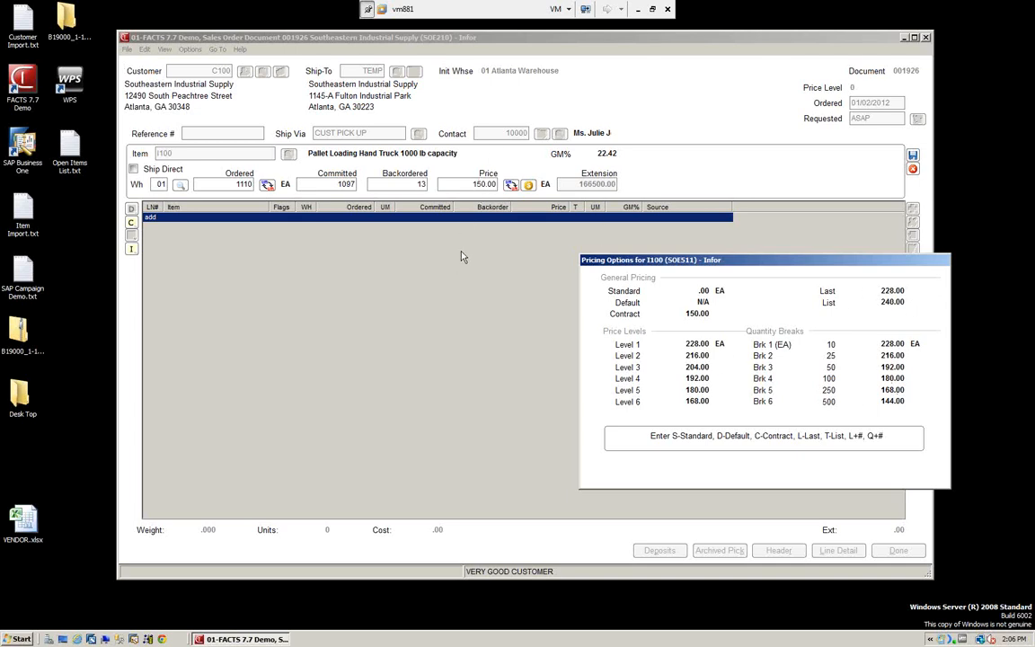
pyautogui.press('Return')
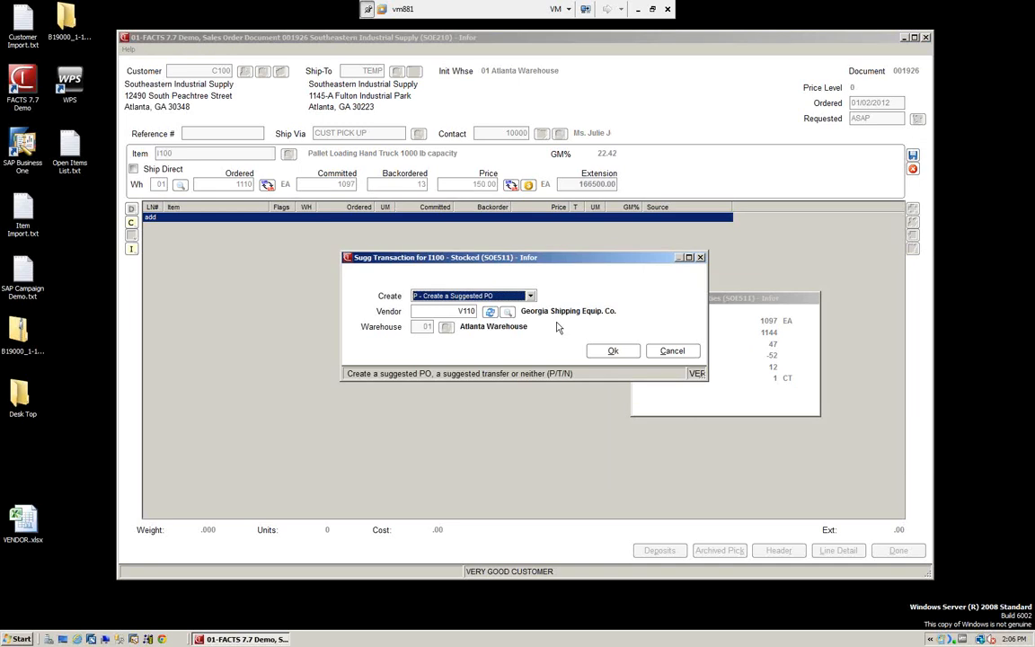
# Step: Choose N - Do Not Create for the suggested transaction of item I100 and add the line to the order
pyautogui.click(530, 296)
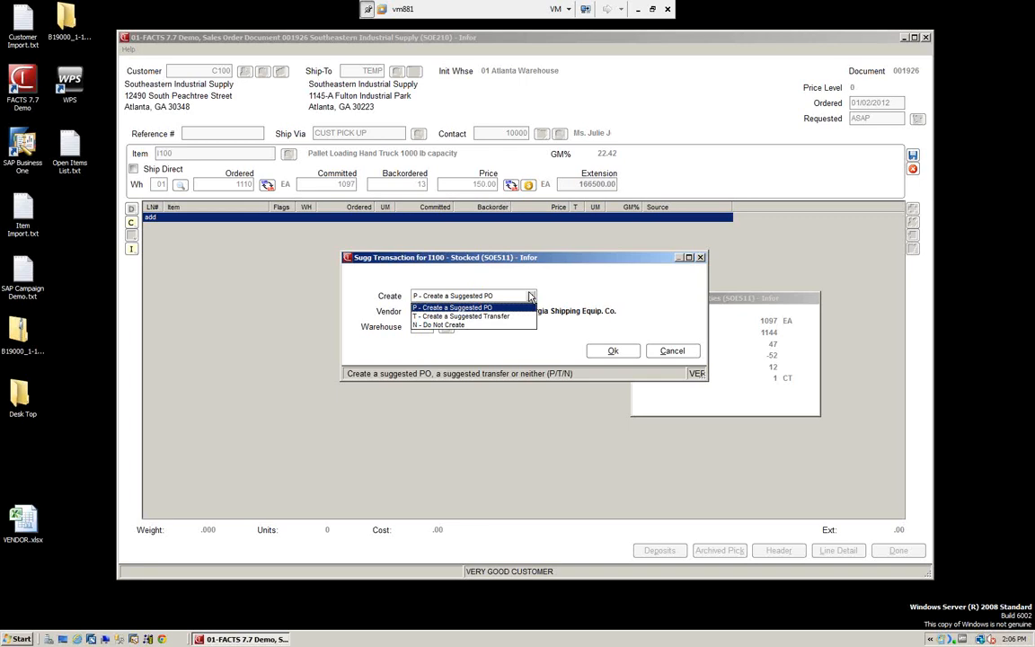
pyautogui.click(429, 325)
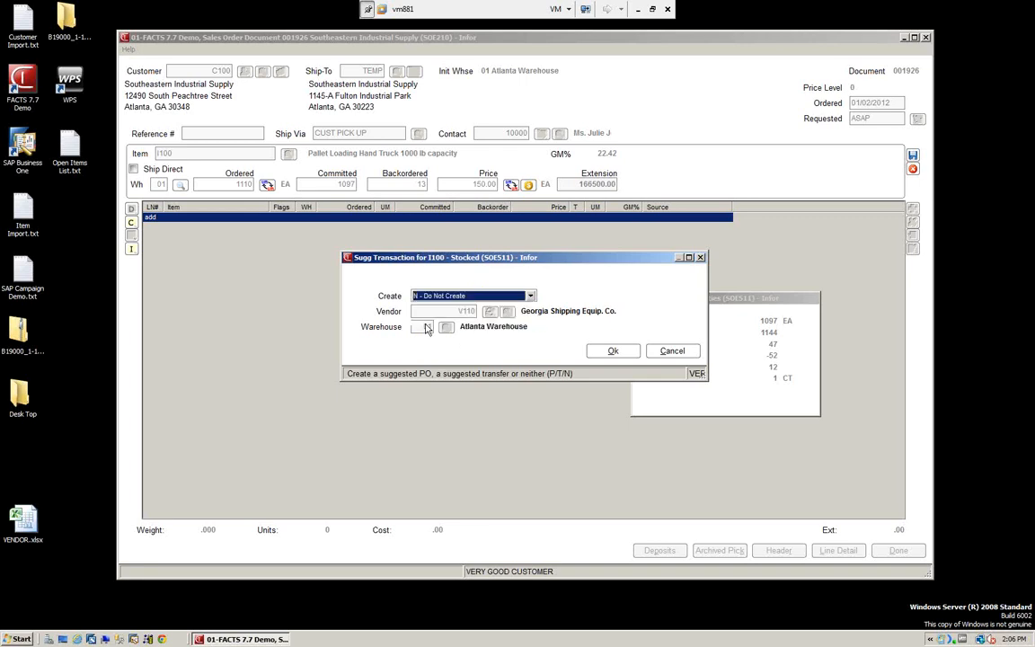
pyautogui.click(612, 351)
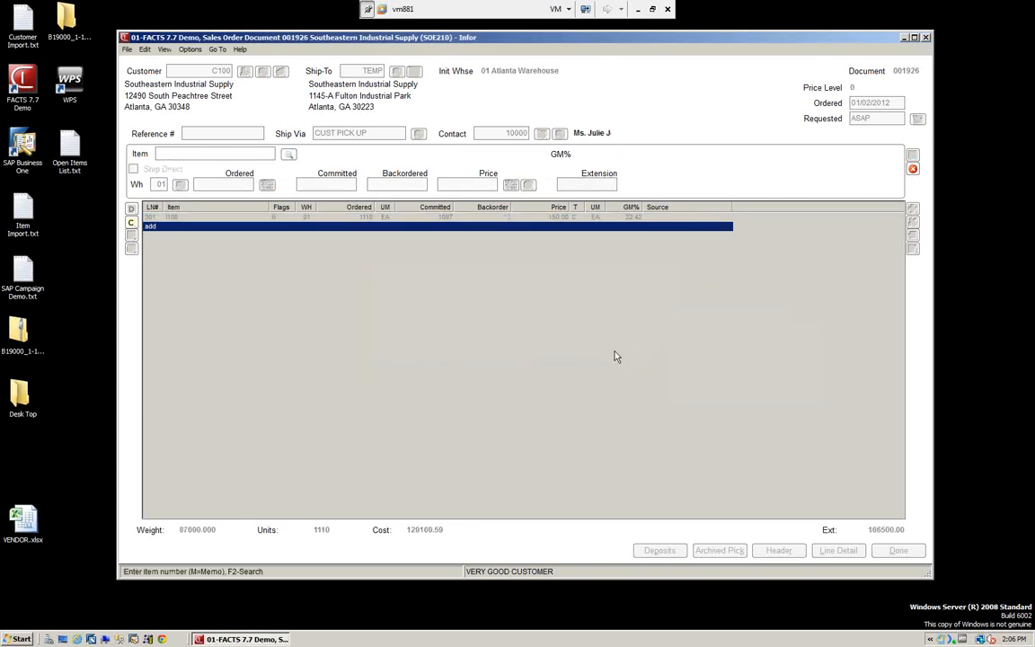
# Step: Look up item I101, Pallet Truck, for the second order line and dismiss its important notes
pyautogui.press('F2')
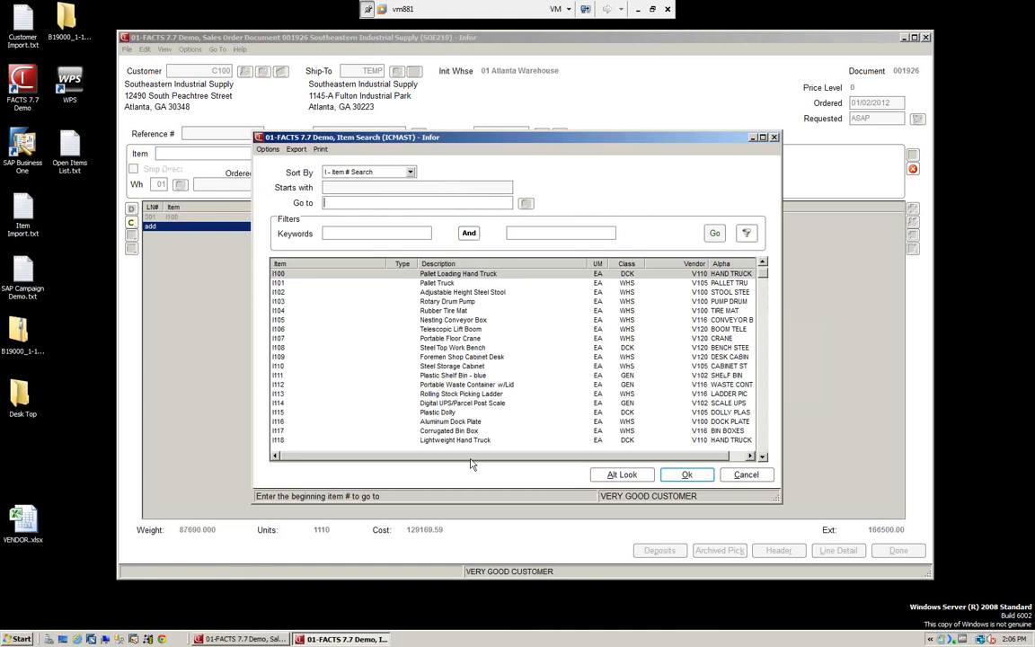
pyautogui.click(433, 283)
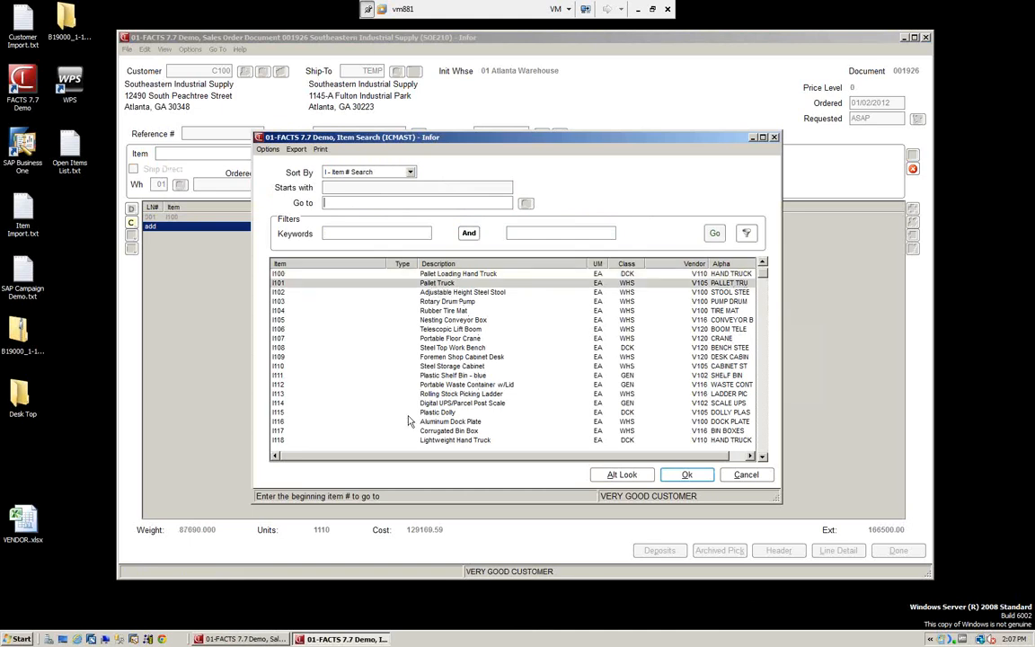
pyautogui.click(667, 479)
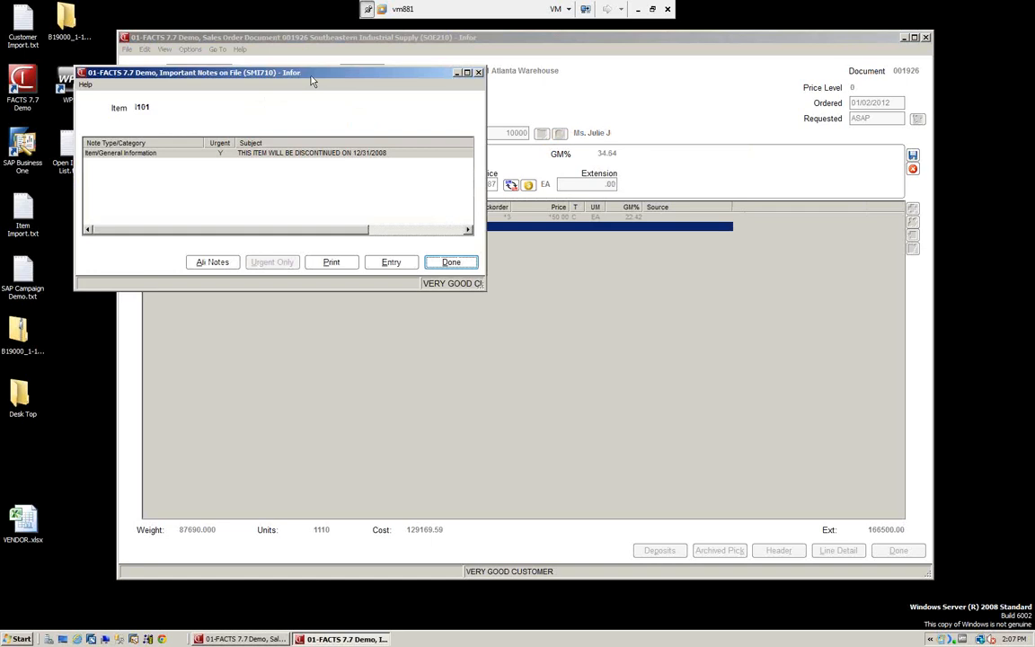
pyautogui.moveTo(312, 81); pyautogui.dragTo(687, 273)
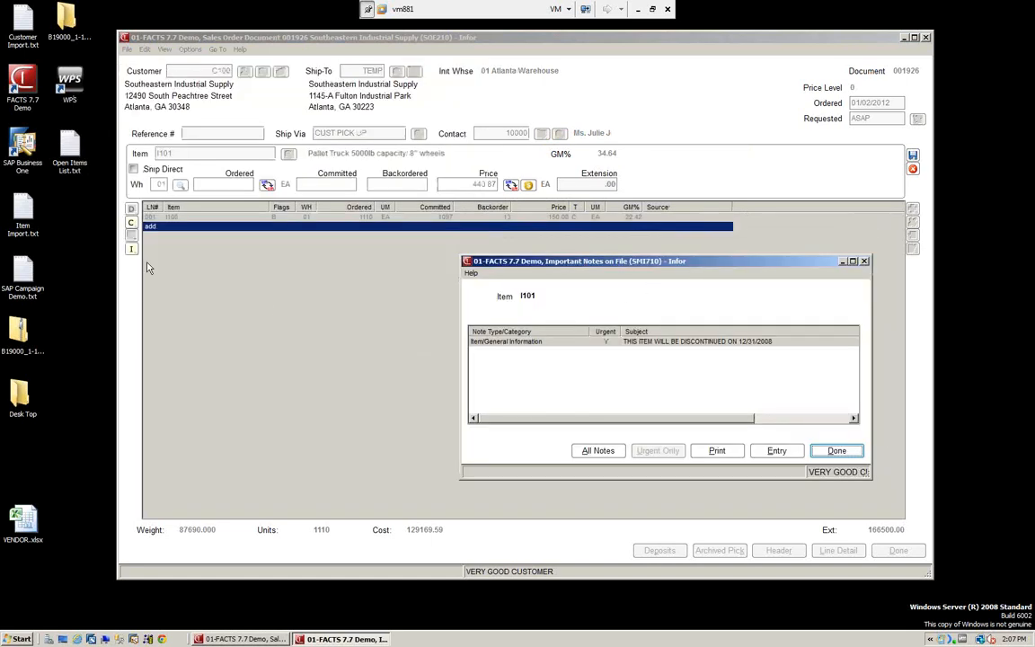
pyautogui.click(835, 451)
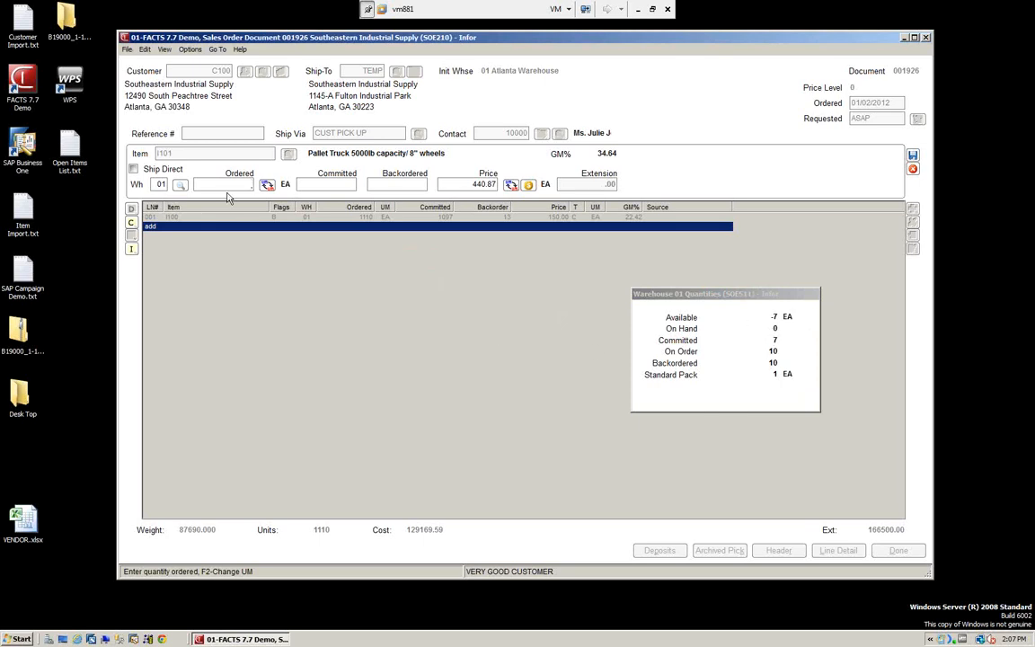
# Step: Set the I101 line's ordered quantity to 1 and accept it despite insufficient availability
pyautogui.write('1')
pyautogui.press('Return')
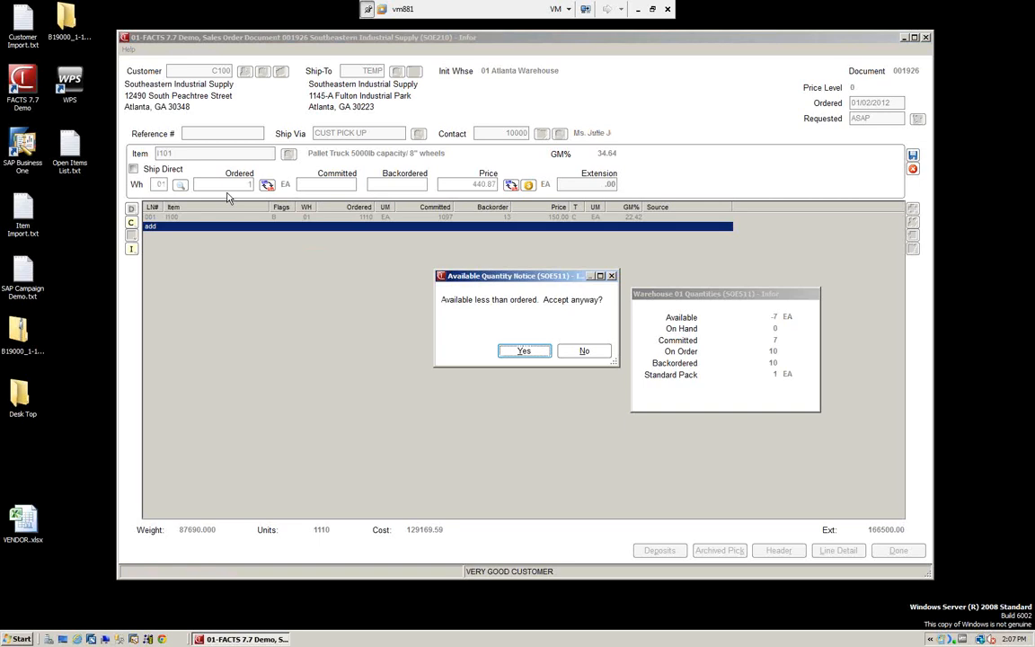
pyautogui.click(524, 351)
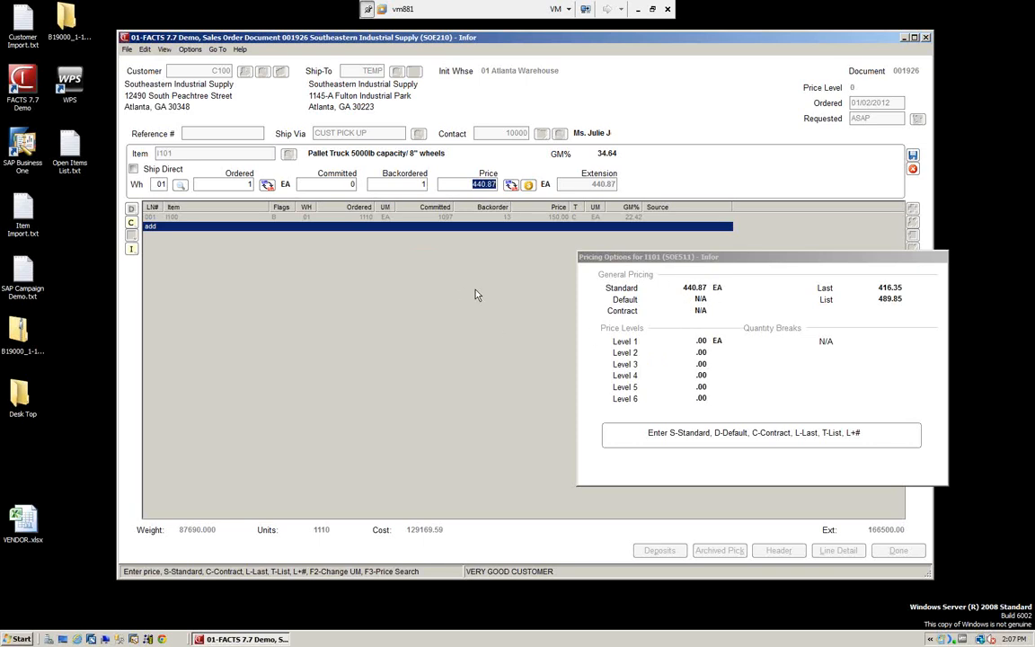
# Step: Override the I101 line's price with 425.00 and add the line using N - Do Not Create for the suggested transaction
pyautogui.write('425')
pyautogui.press('Return')
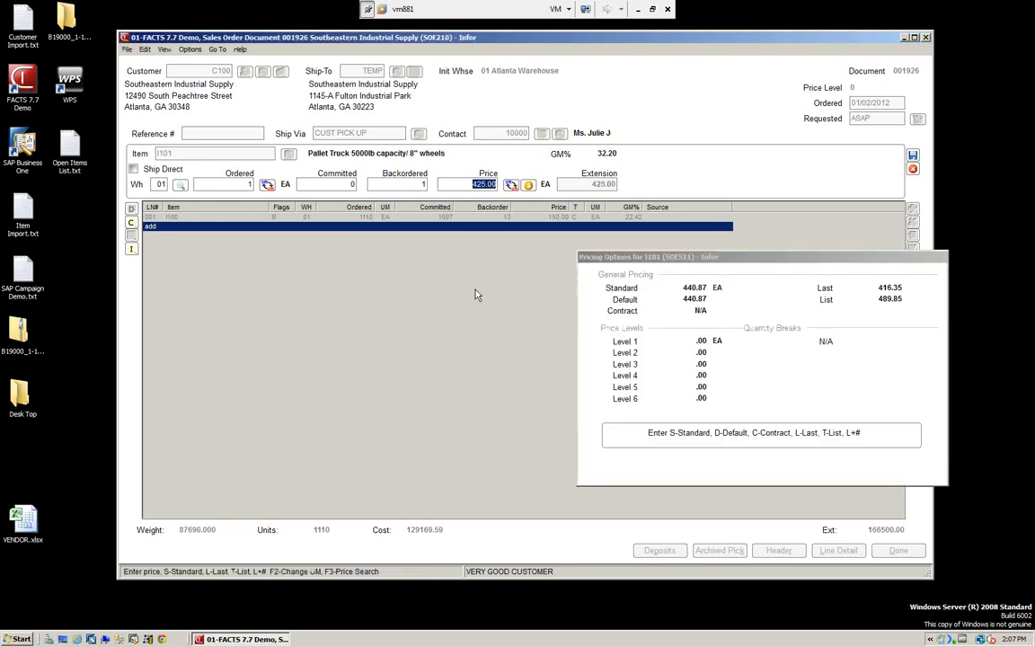
pyautogui.press('Return')
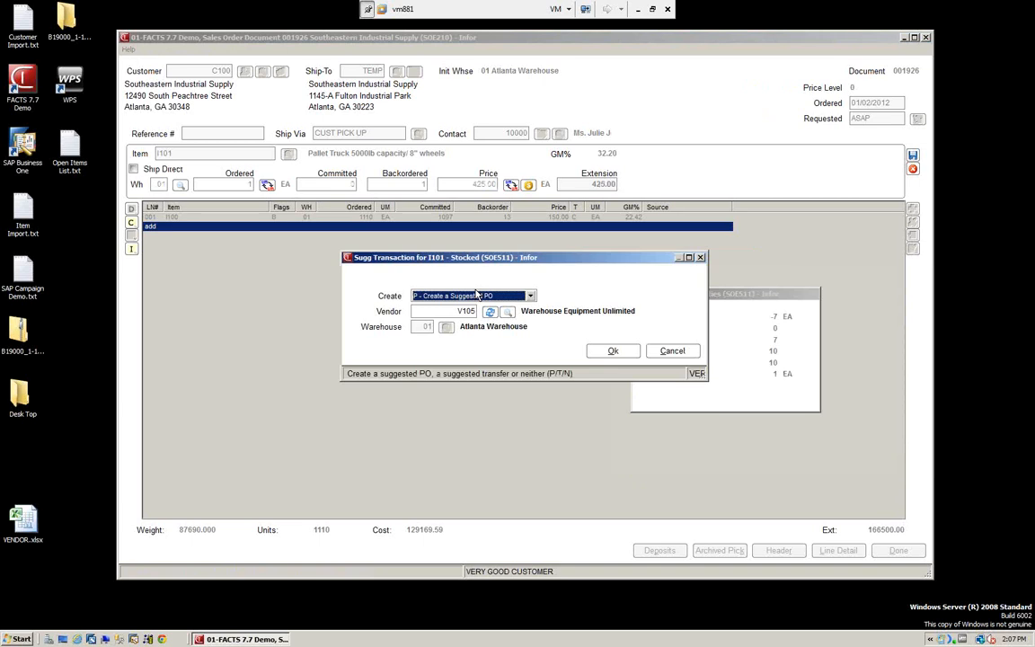
pyautogui.press('n')
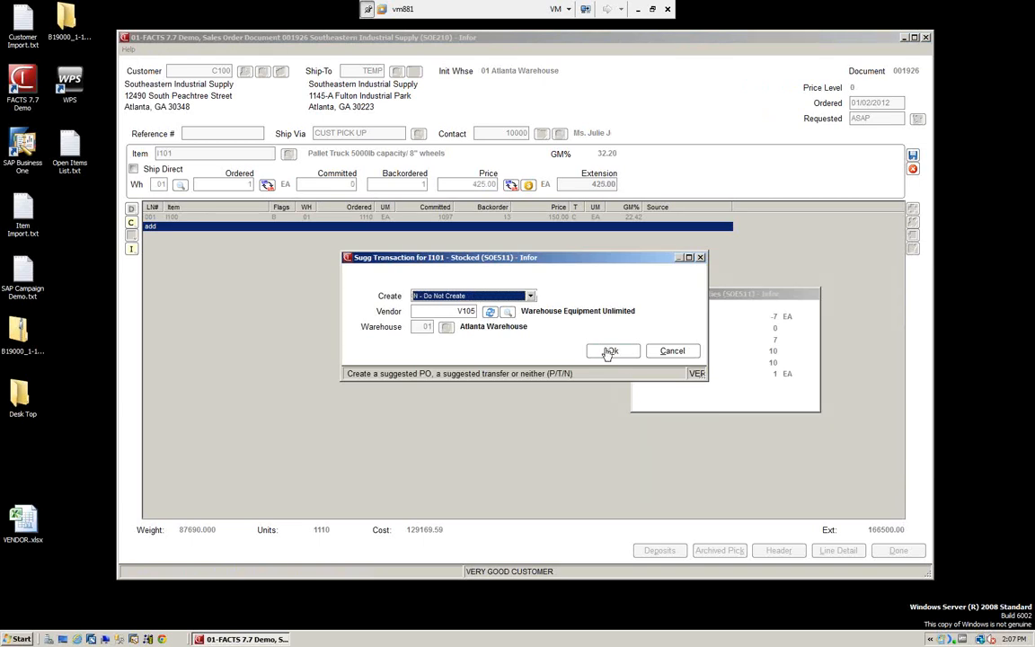
pyautogui.click(609, 351)
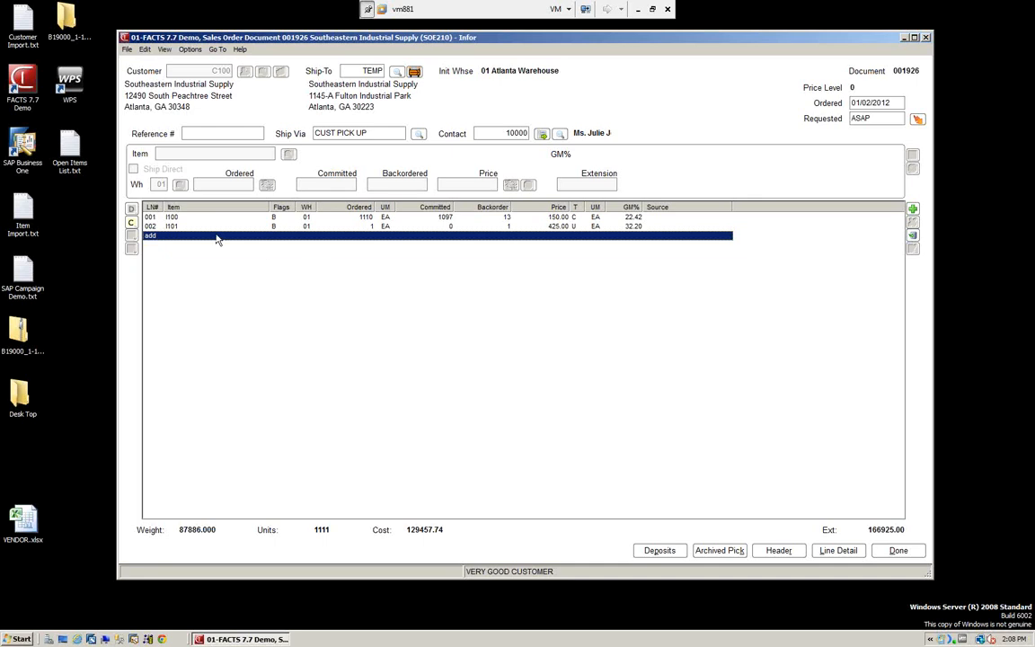
# Step: Select order line 001 for item I100 and view the item interchange listing
pyautogui.click(180, 219)
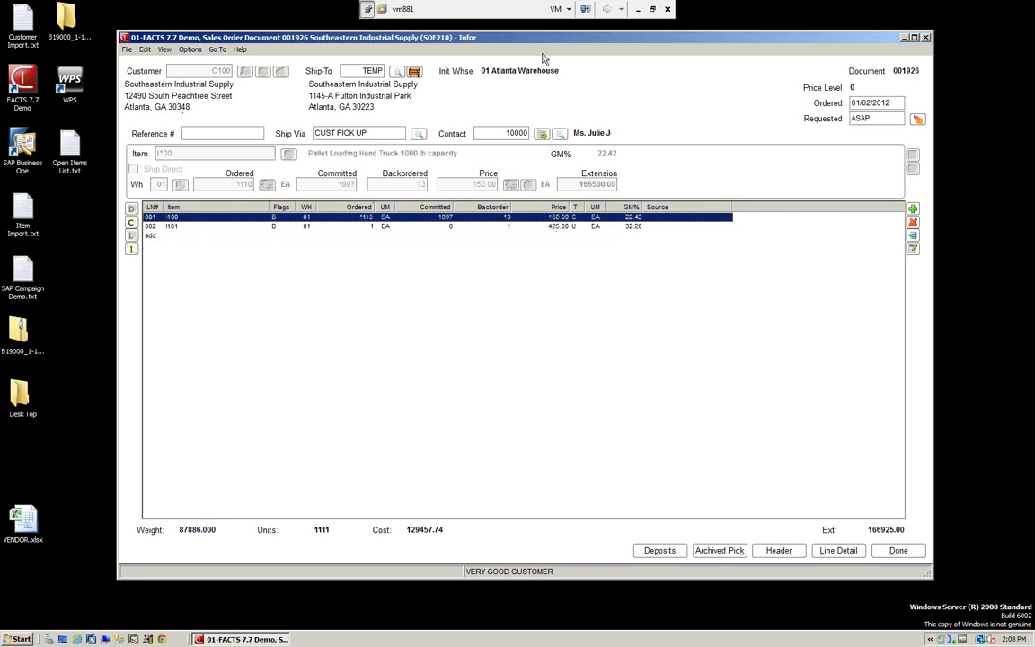
pyautogui.click(164, 49)
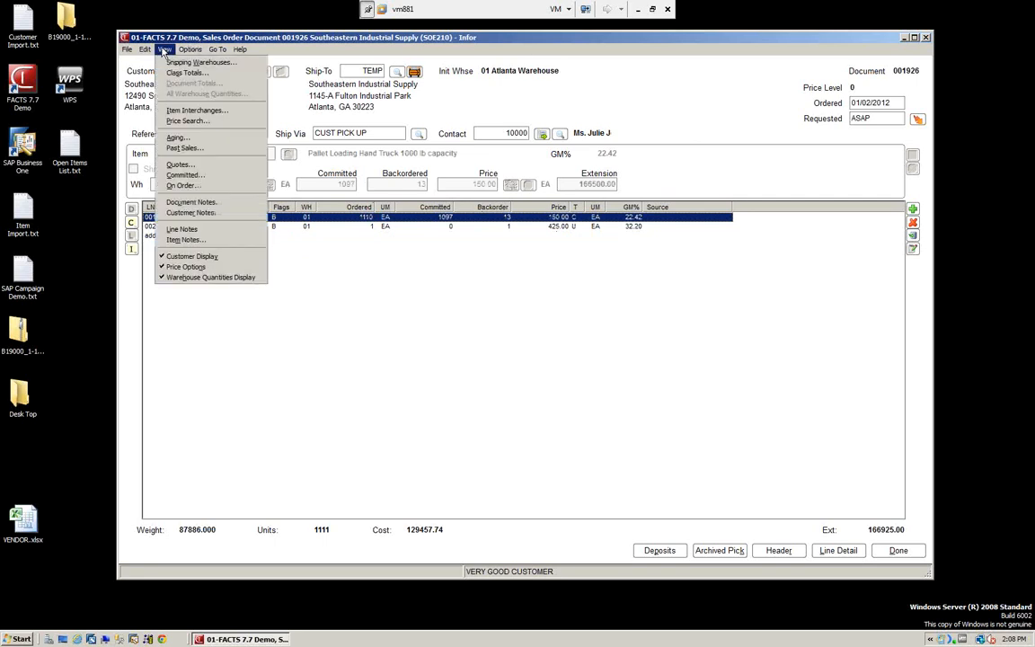
pyautogui.click(182, 278)
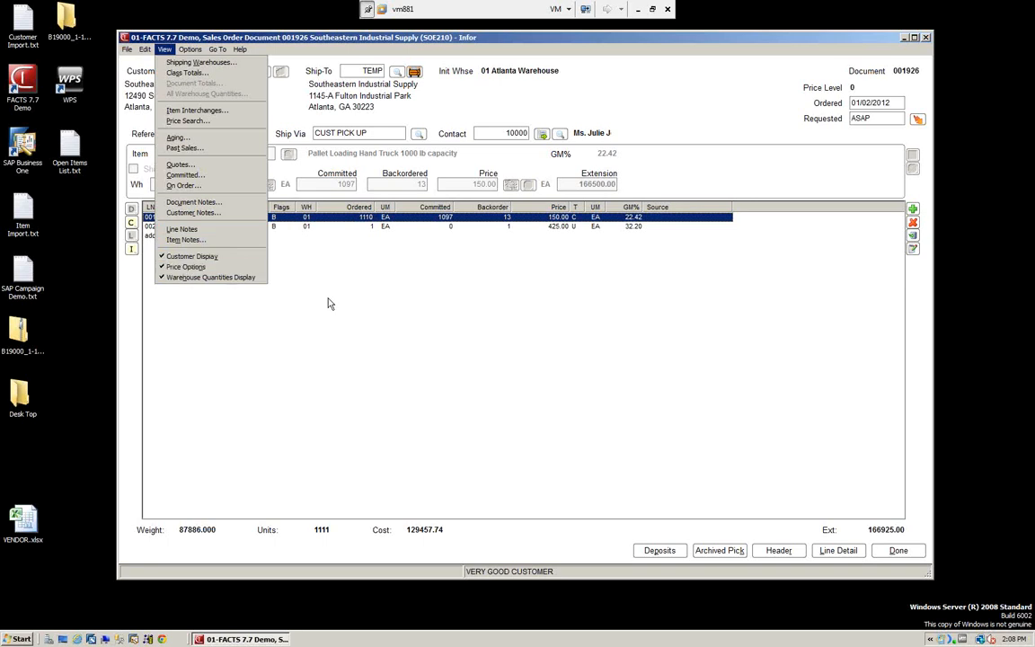
pyautogui.click(195, 111)
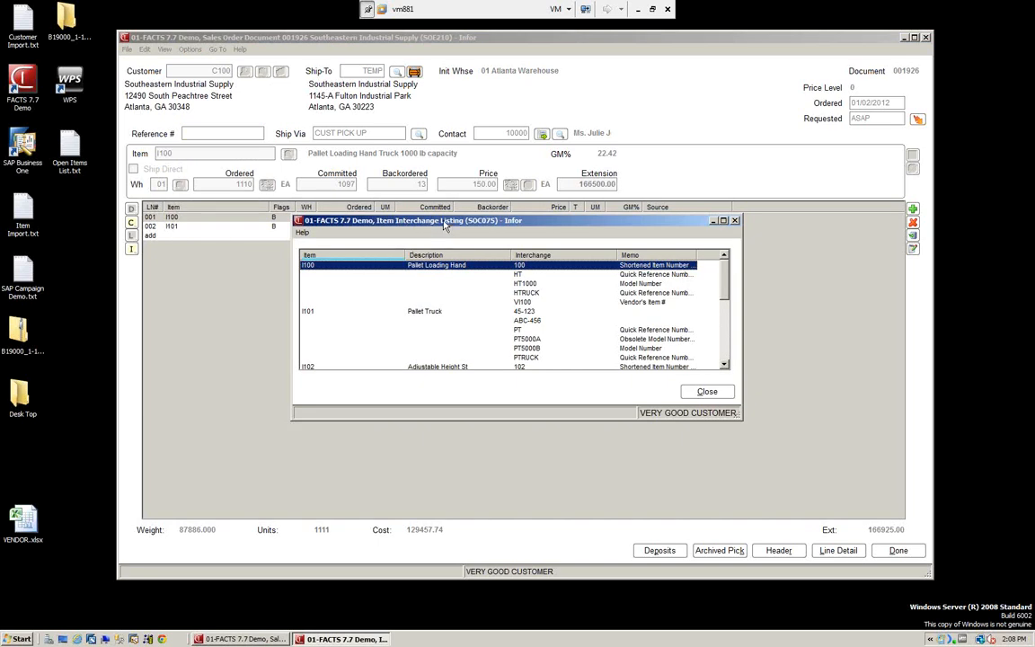
# Step: Close the item interchange listing, and open the price search and dismiss it without selecting an item
pyautogui.moveTo(331, 221); pyautogui.dragTo(305, 259)
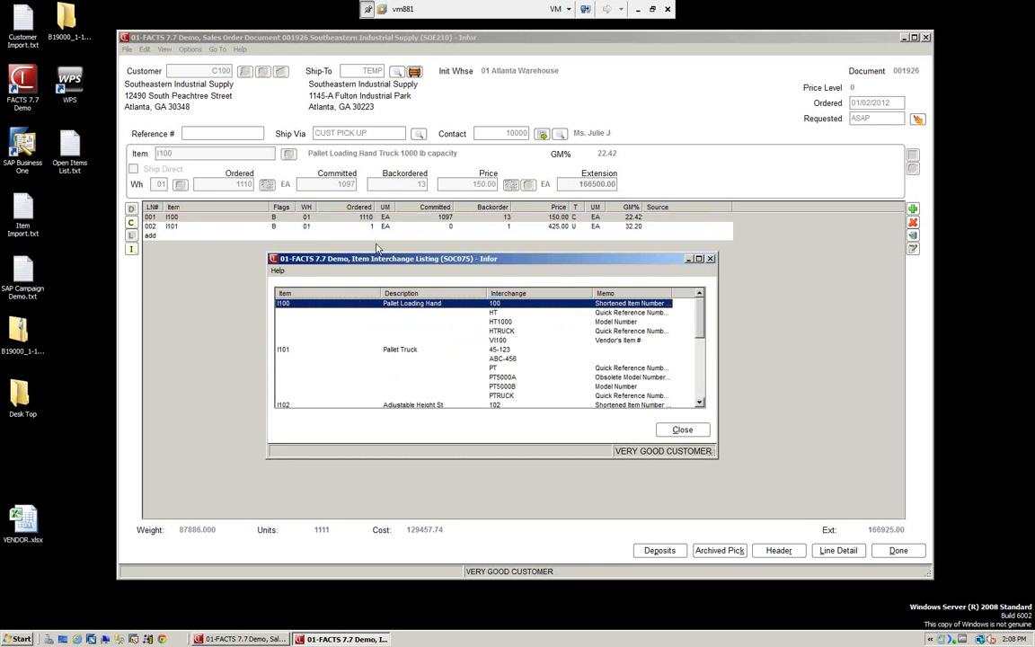
pyautogui.click(682, 430)
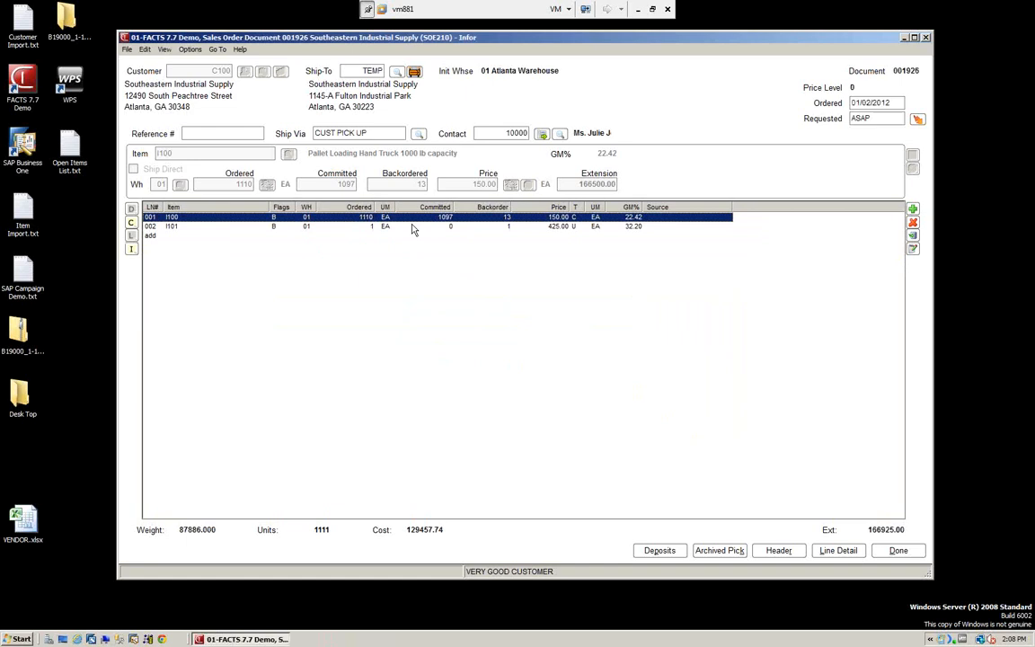
pyautogui.click(162, 49)
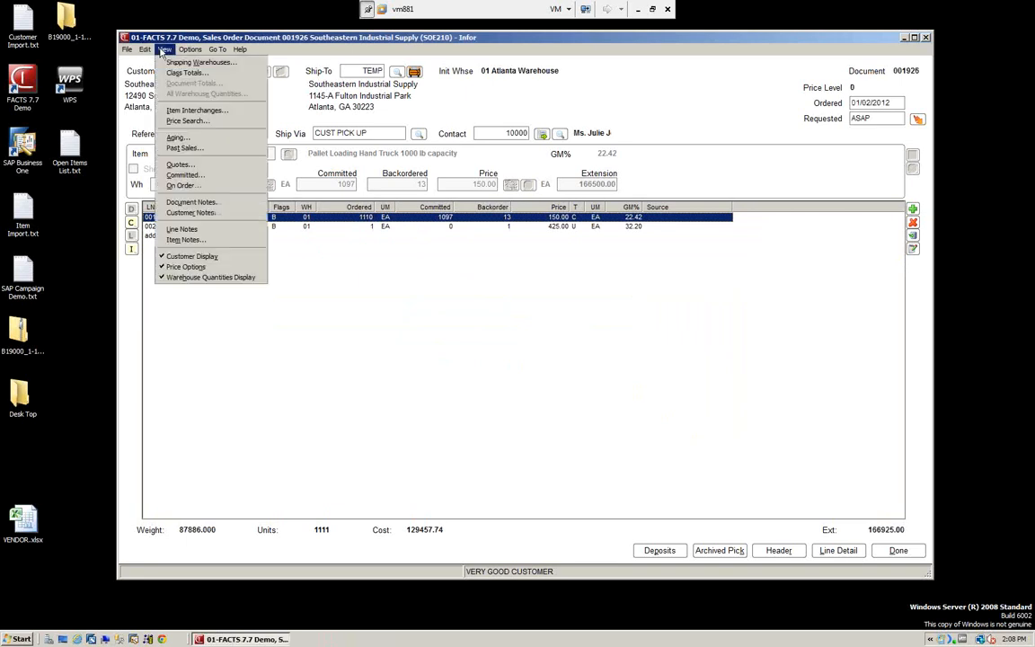
pyautogui.click(189, 122)
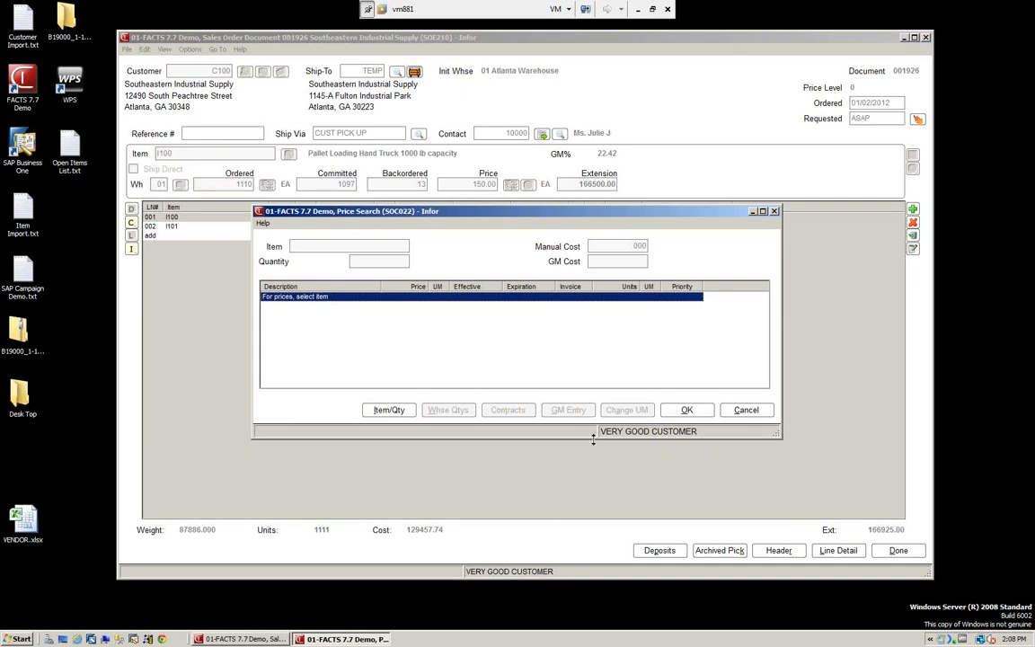
pyautogui.click(745, 410)
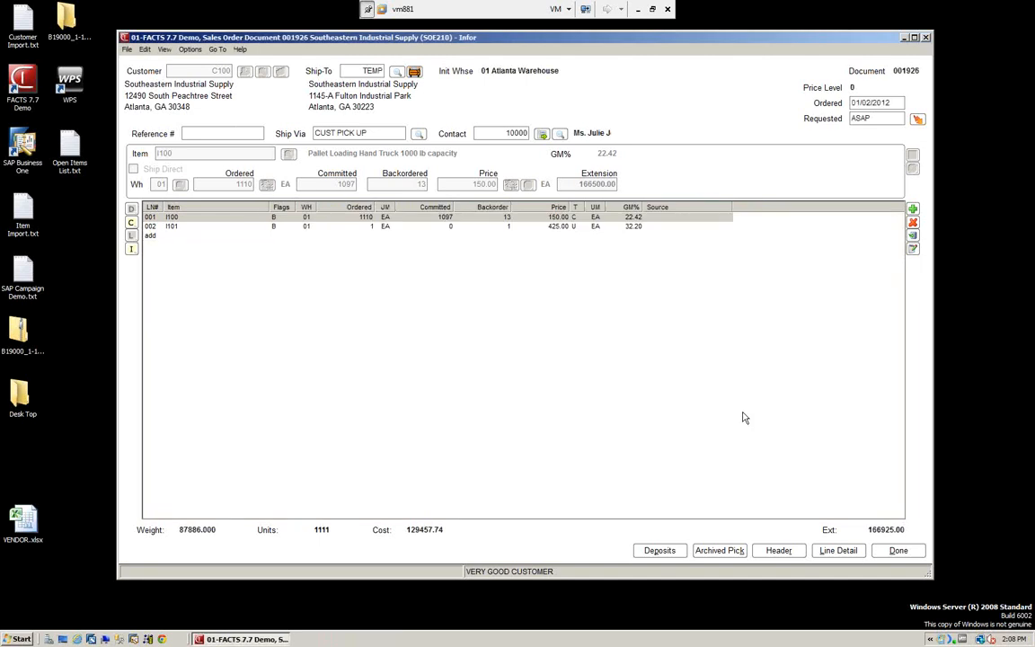
# Step: Examine the sales orders with committed quantities for item I100 and close the listing
pyautogui.click(146, 50)
pyautogui.moveTo(164, 50)
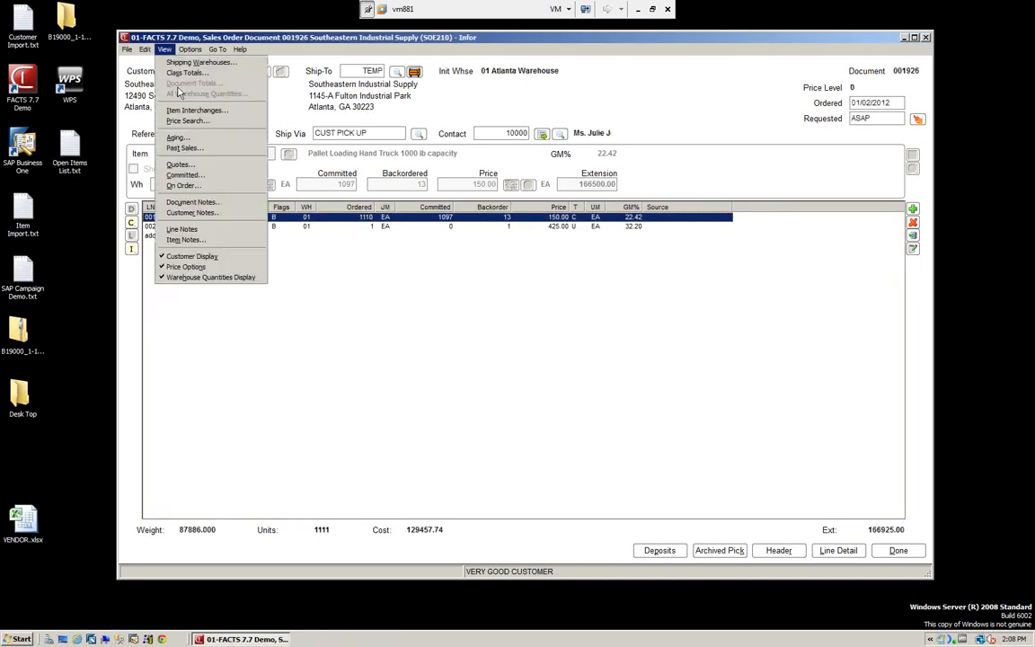
pyautogui.click(186, 176)
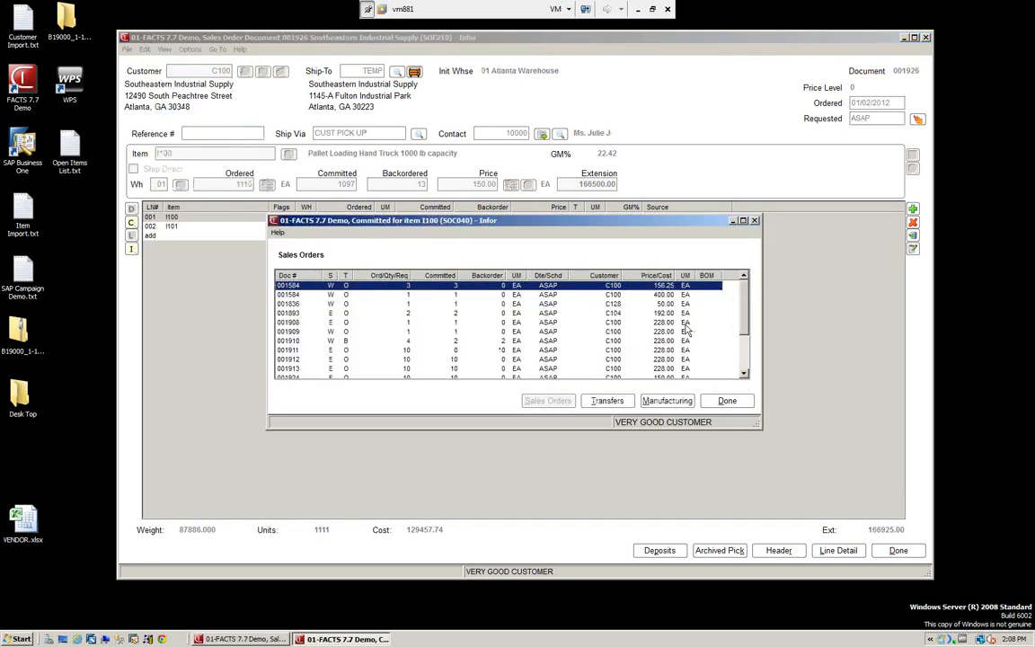
pyautogui.scroll(-2, 446, 302)
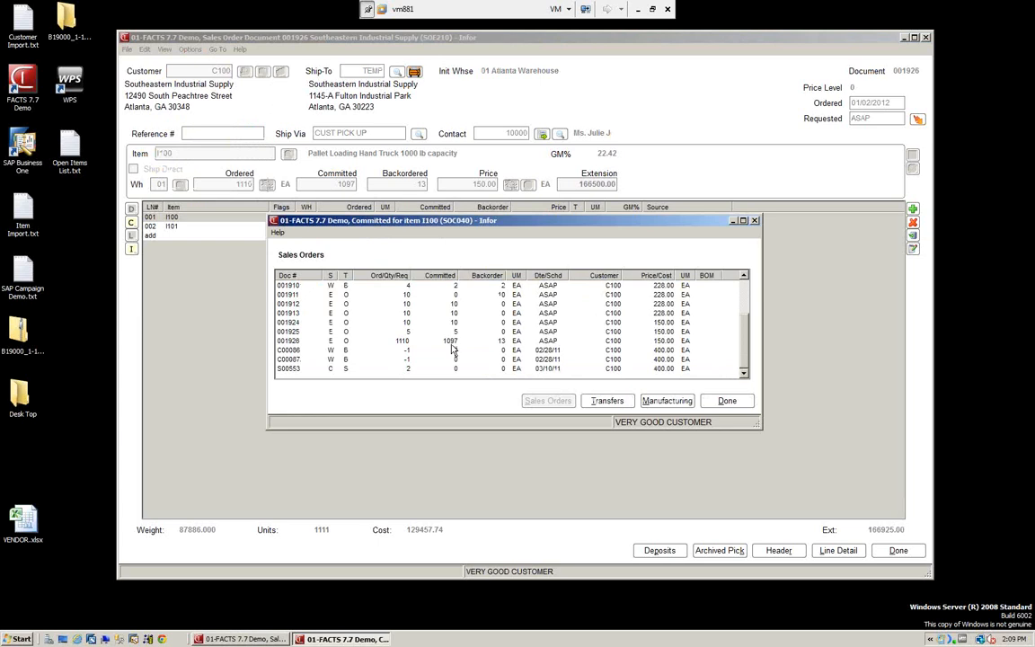
pyautogui.scroll(2, 452, 348)
pyautogui.scroll(-2, 452, 349)
pyautogui.scroll(1, 452, 348)
pyautogui.scroll(-1, 451, 347)
pyautogui.scroll(2, 449, 346)
pyautogui.scroll(-2, 449, 345)
pyautogui.scroll(2, 447, 346)
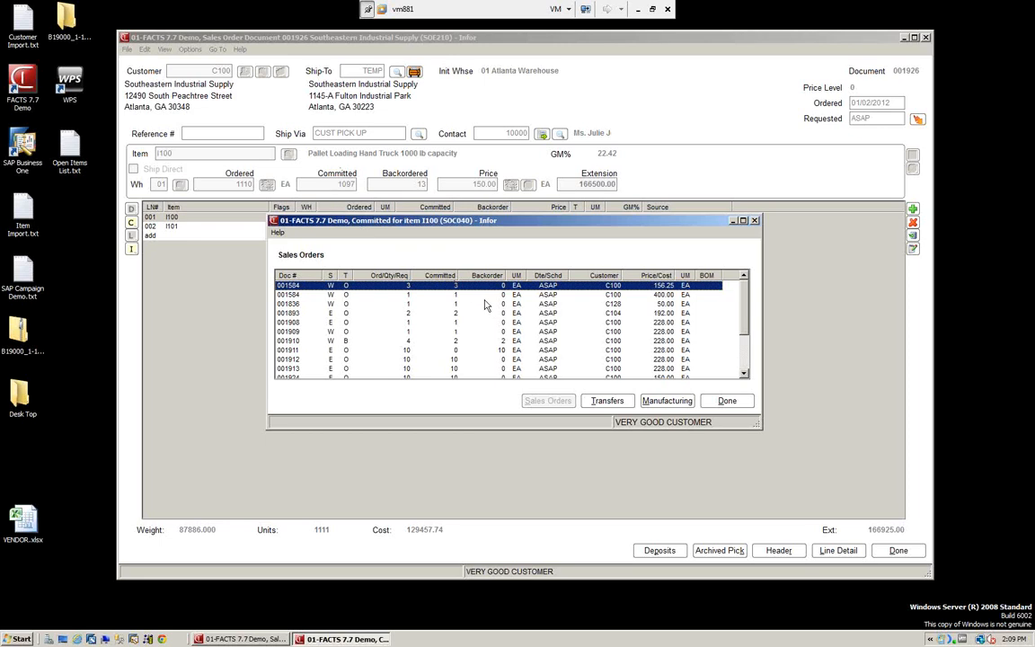
pyautogui.scroll(-2, 440, 310)
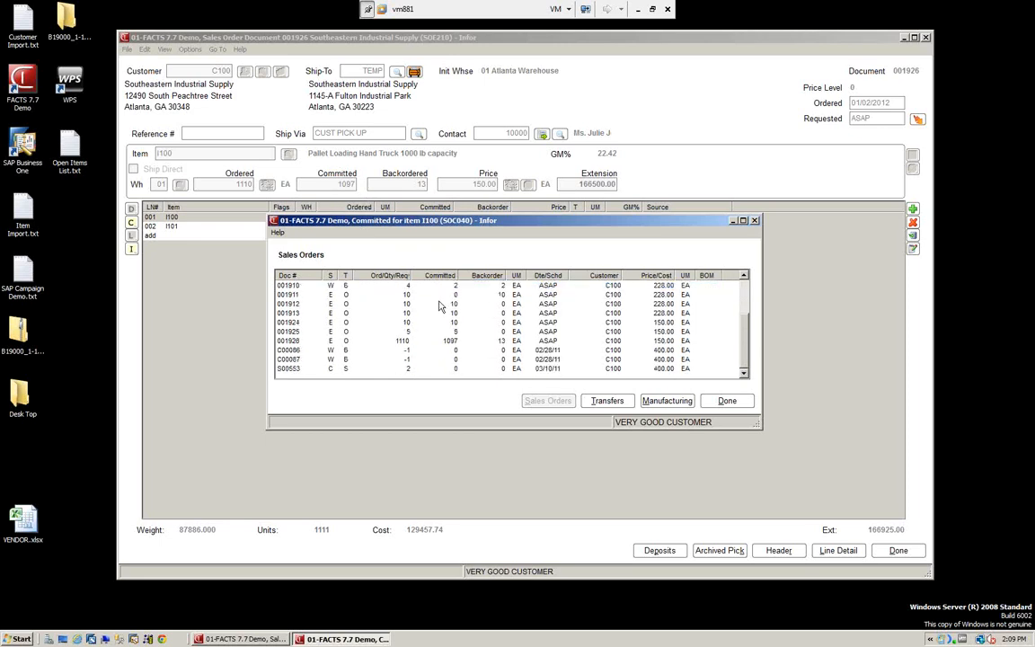
pyautogui.scroll(2, 440, 307)
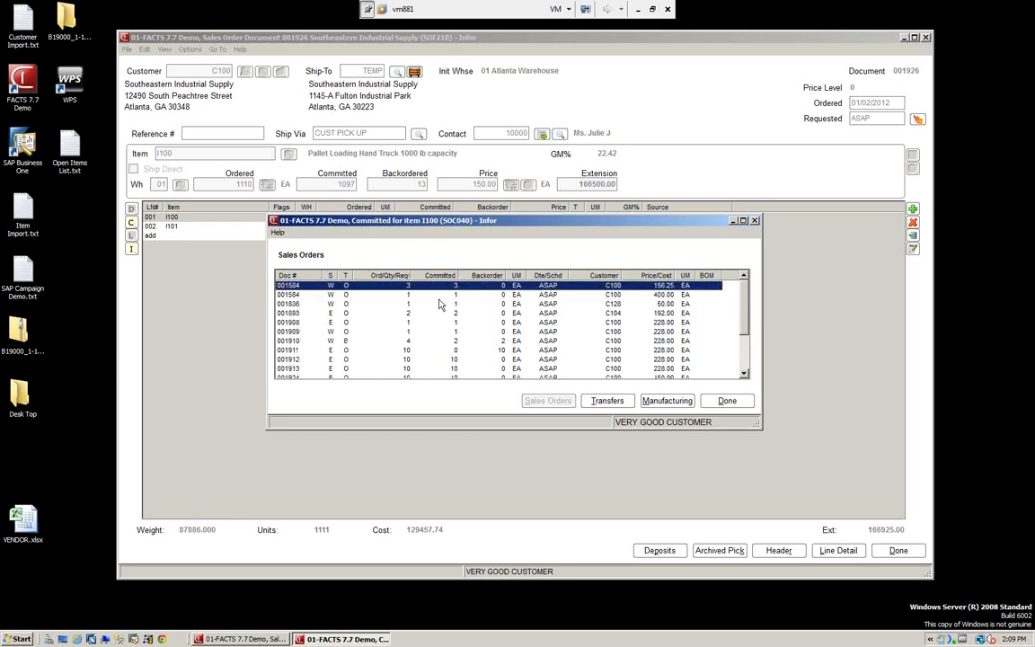
pyautogui.click(727, 400)
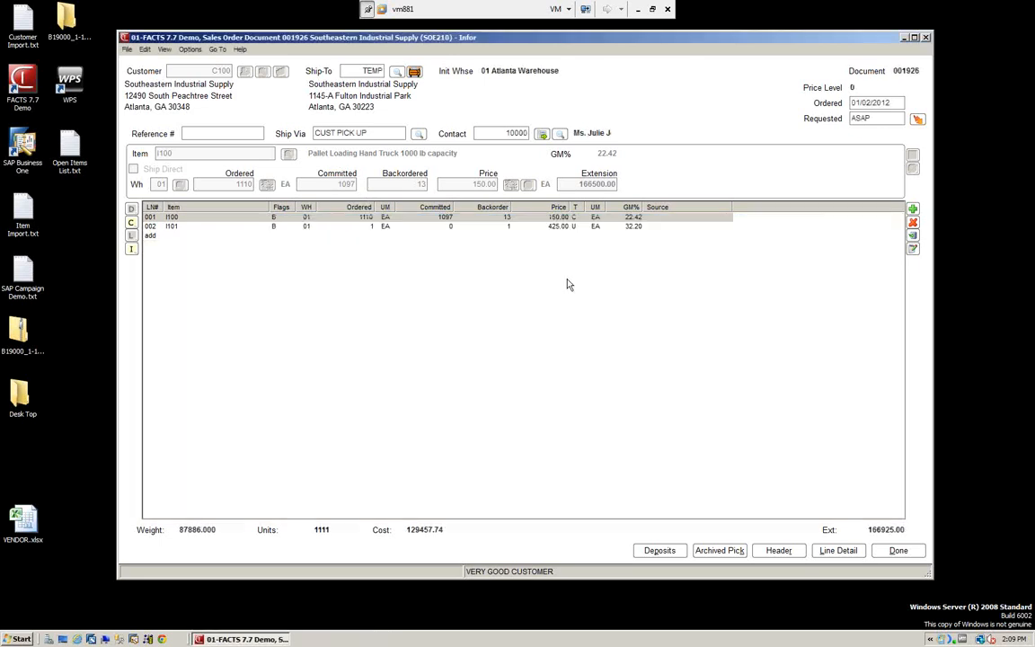
# Step: Examine the on-order information for item I100 using display code P - Purchase Orders, and close the display
pyautogui.click(164, 49)
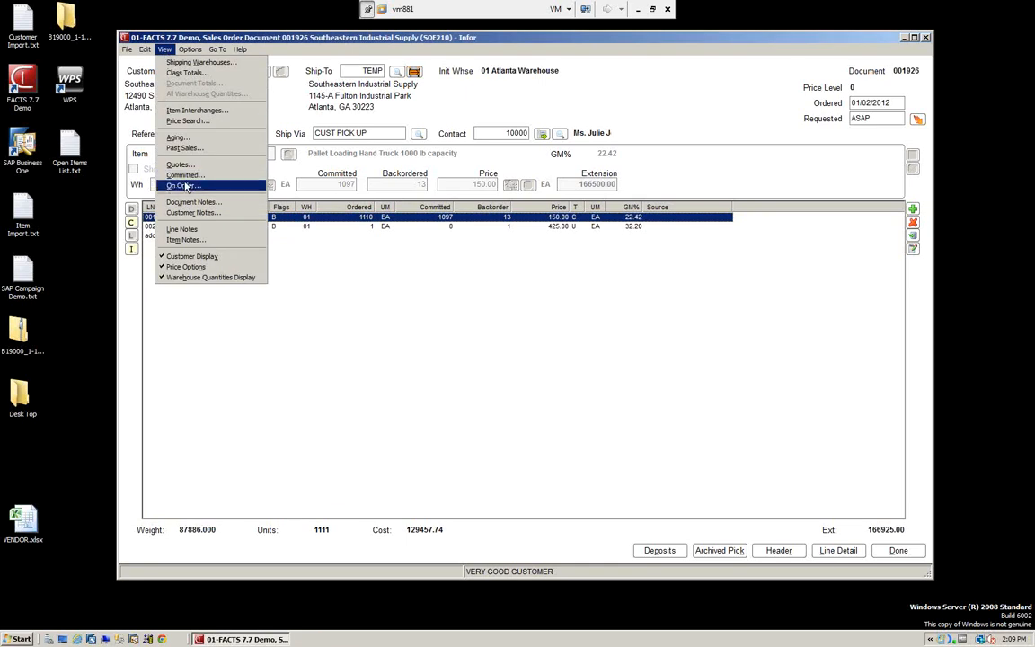
pyautogui.click(186, 187)
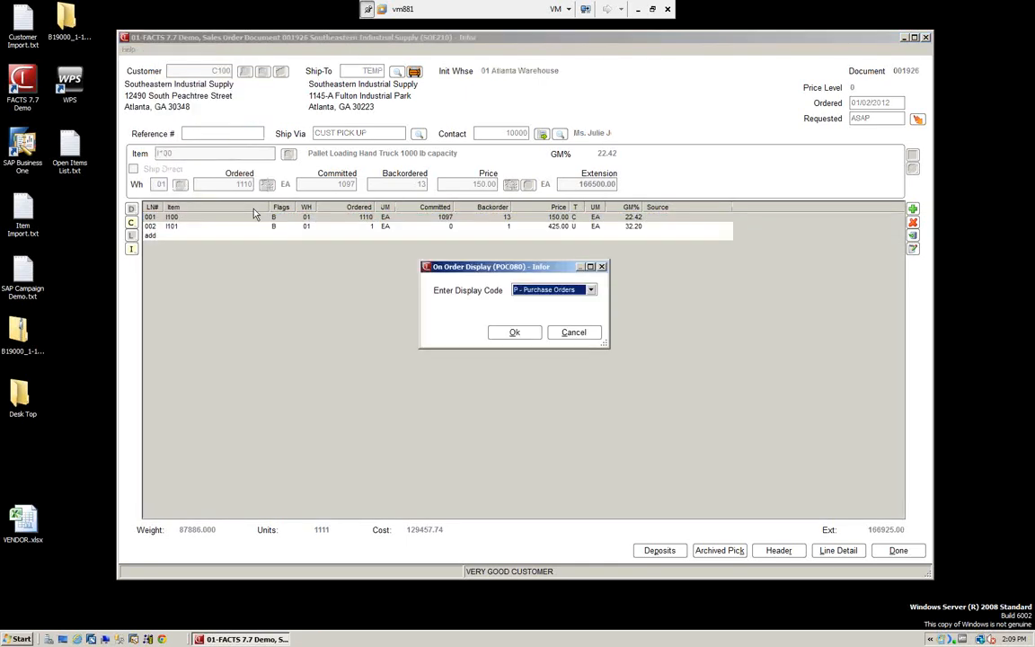
pyautogui.click(590, 290)
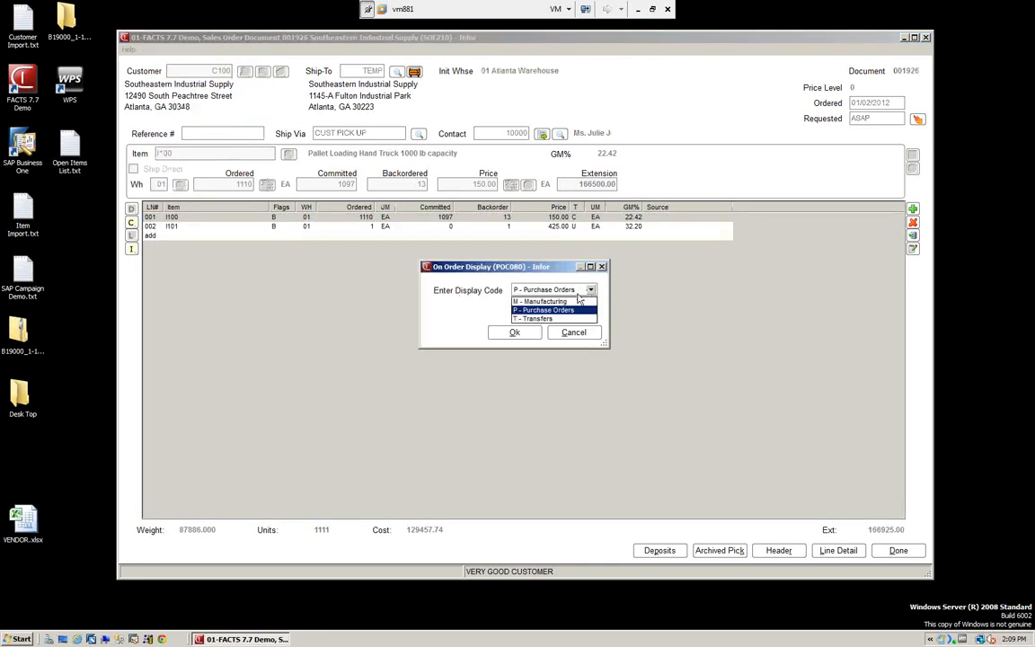
pyautogui.click(550, 309)
pyautogui.click(515, 333)
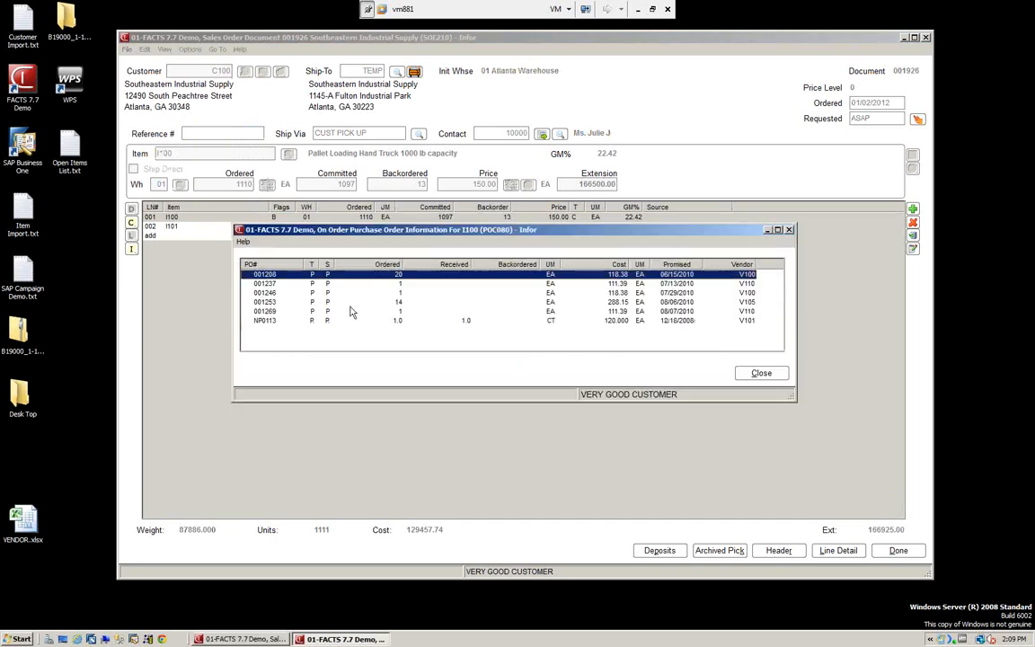
pyautogui.moveTo(567, 239); pyautogui.dragTo(550, 293)
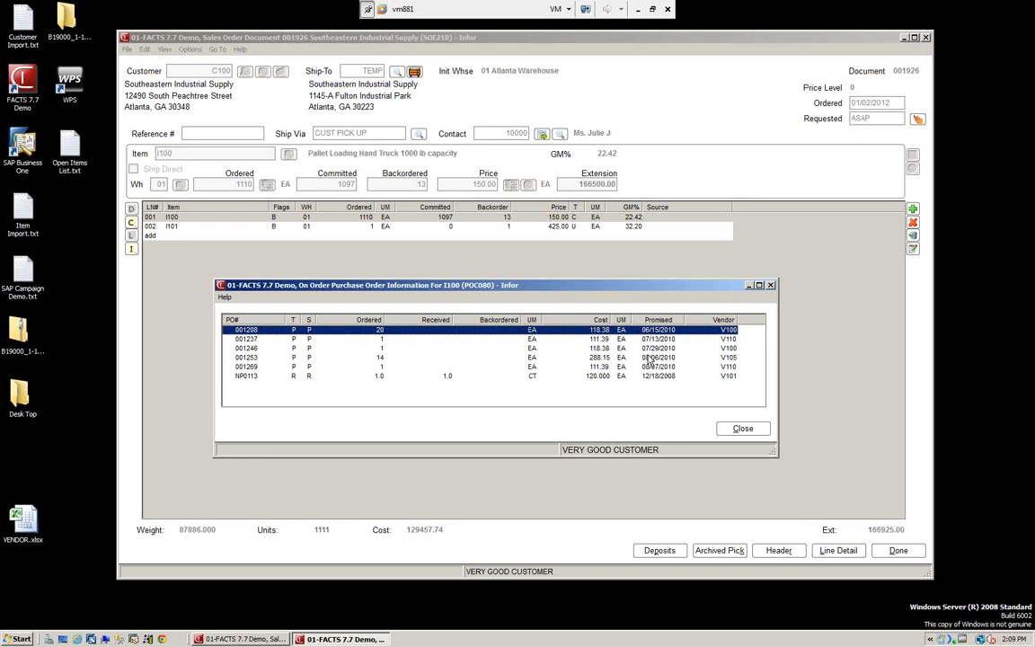
pyautogui.click(745, 430)
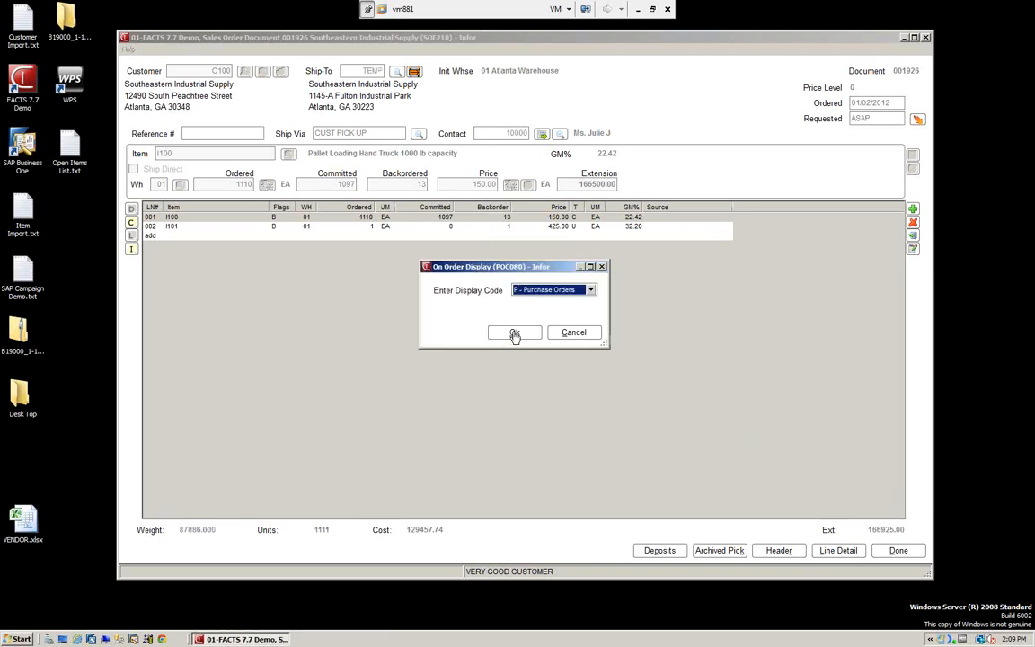
pyautogui.click(575, 332)
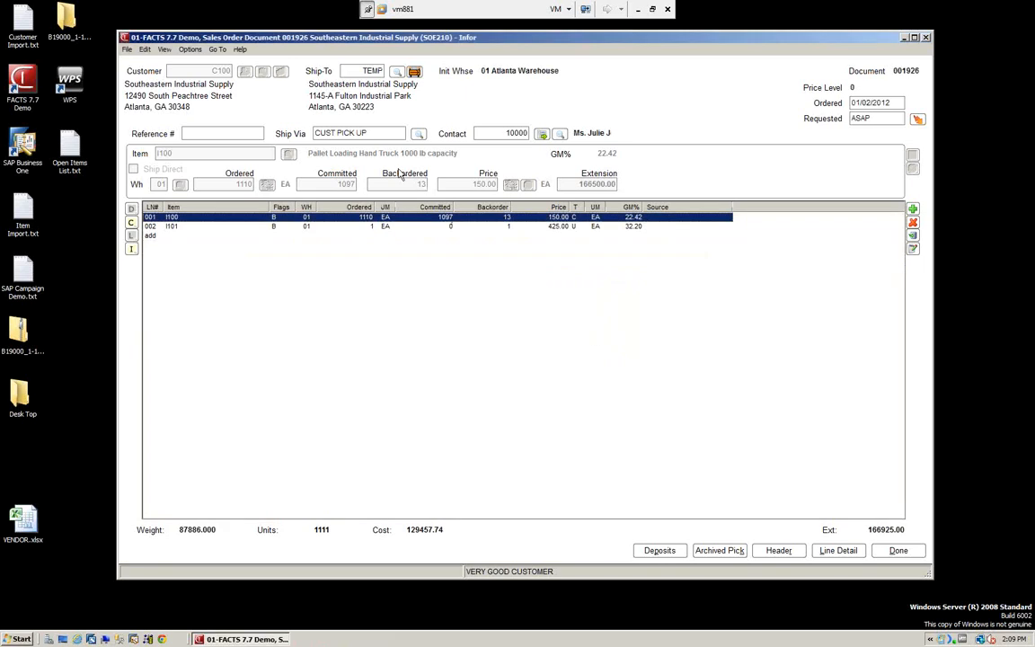
pyautogui.click(190, 50)
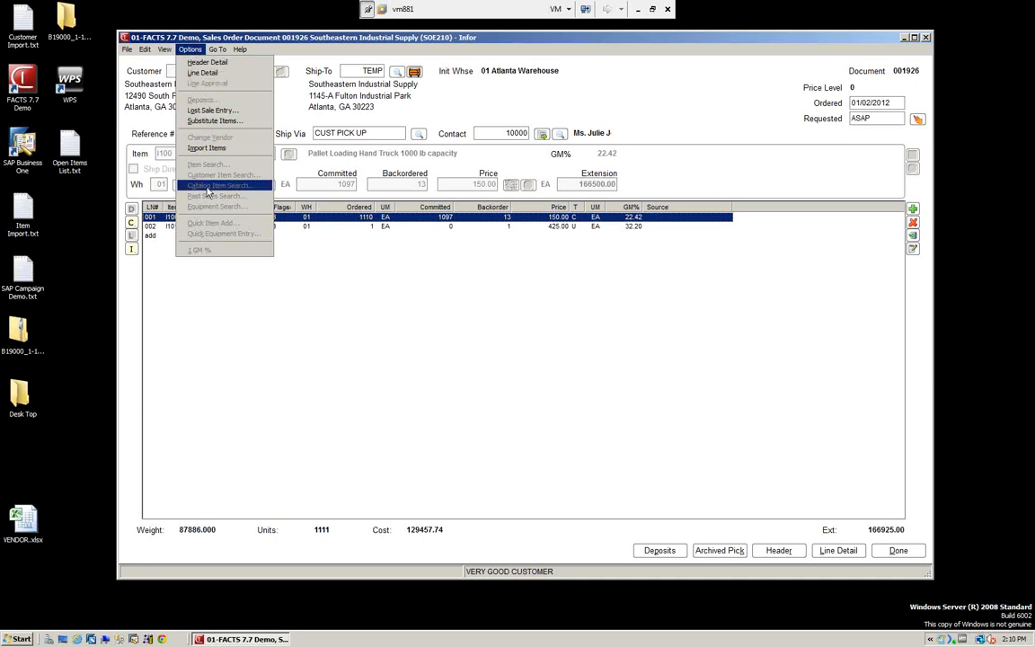
pyautogui.click(294, 303)
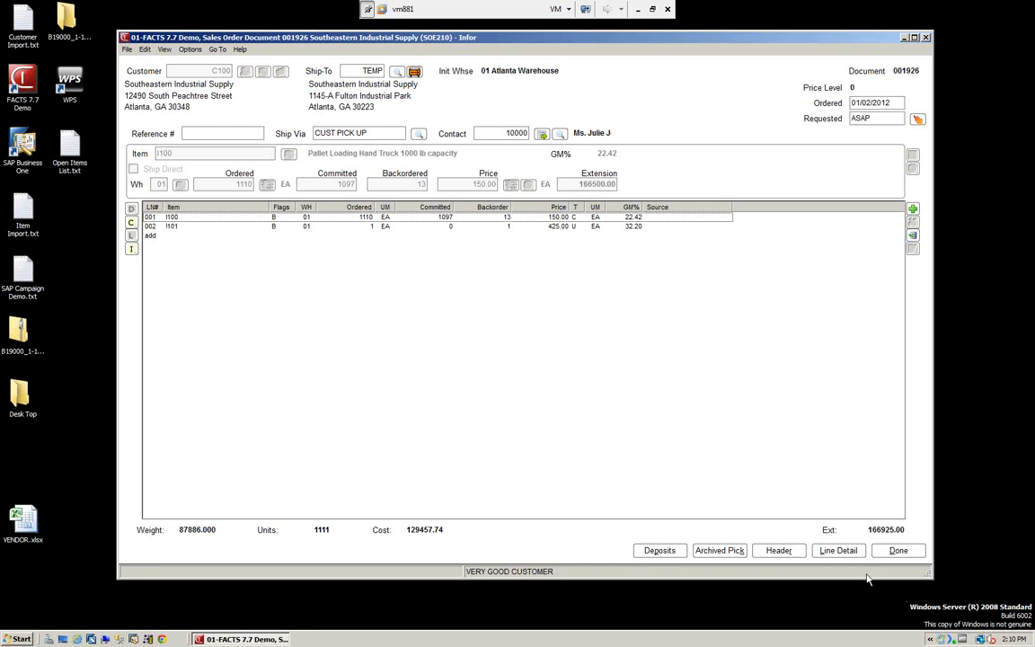
# Step: Open the line detail of order line 001 for item I100 and view its quantities by warehouse
pyautogui.click(151, 218)
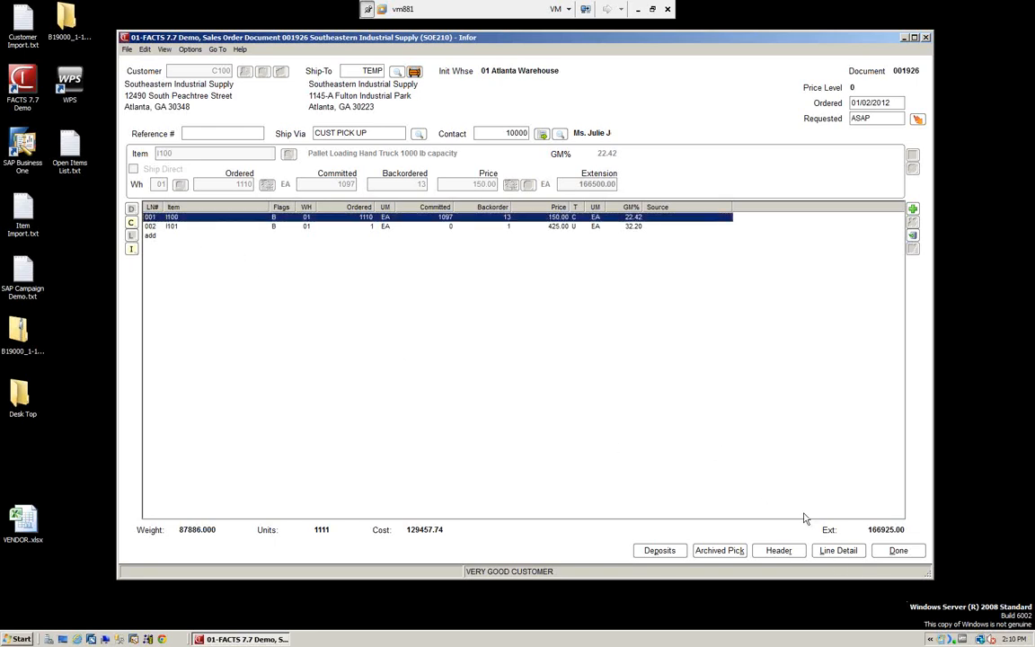
pyautogui.click(831, 548)
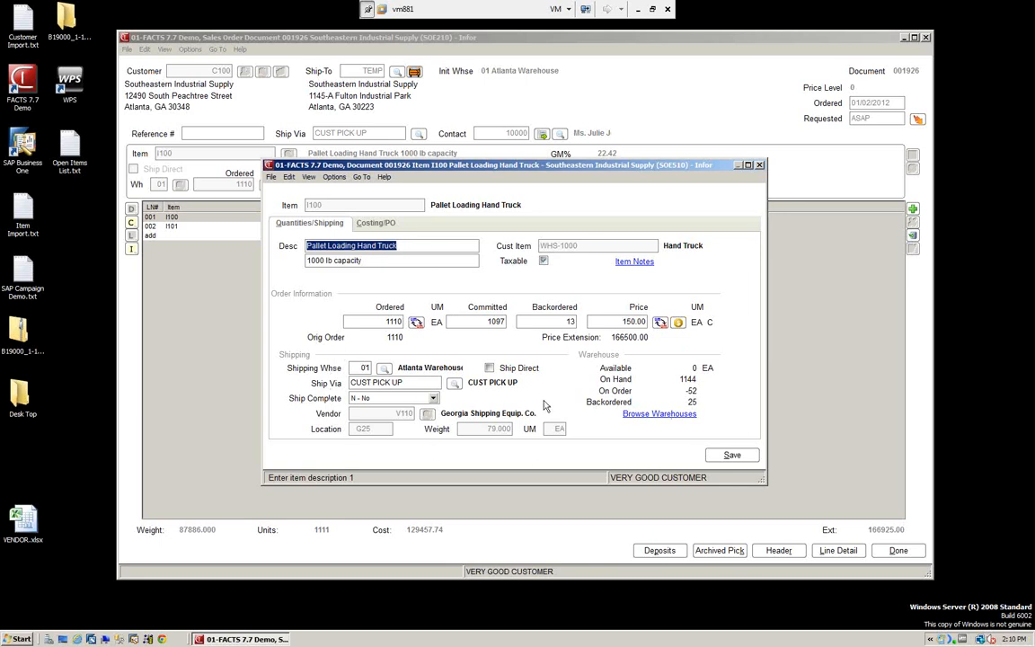
pyautogui.click(661, 415)
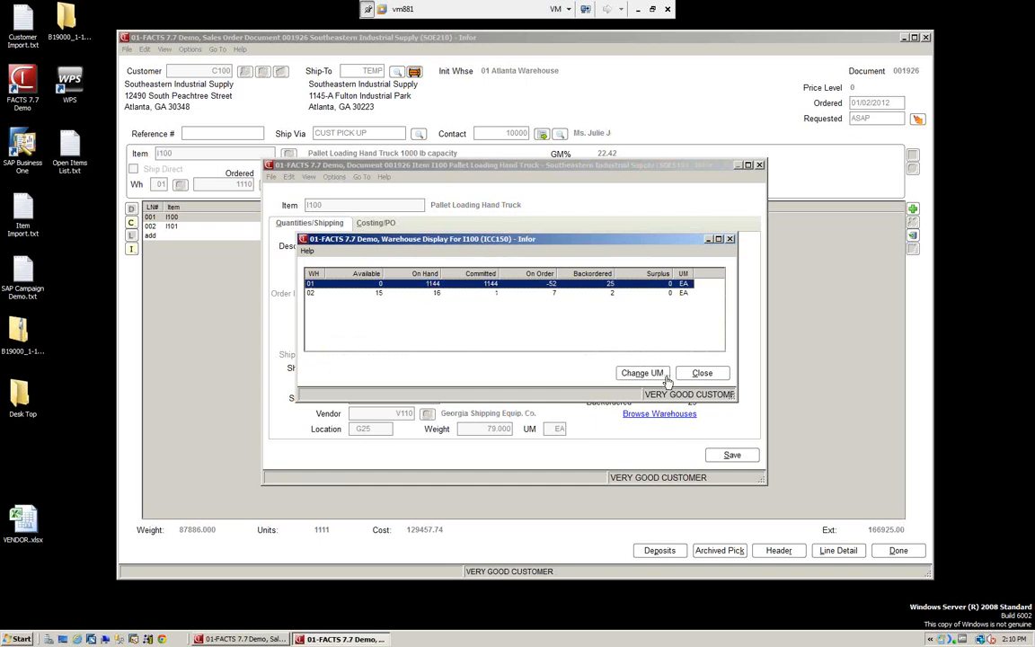
pyautogui.click(698, 373)
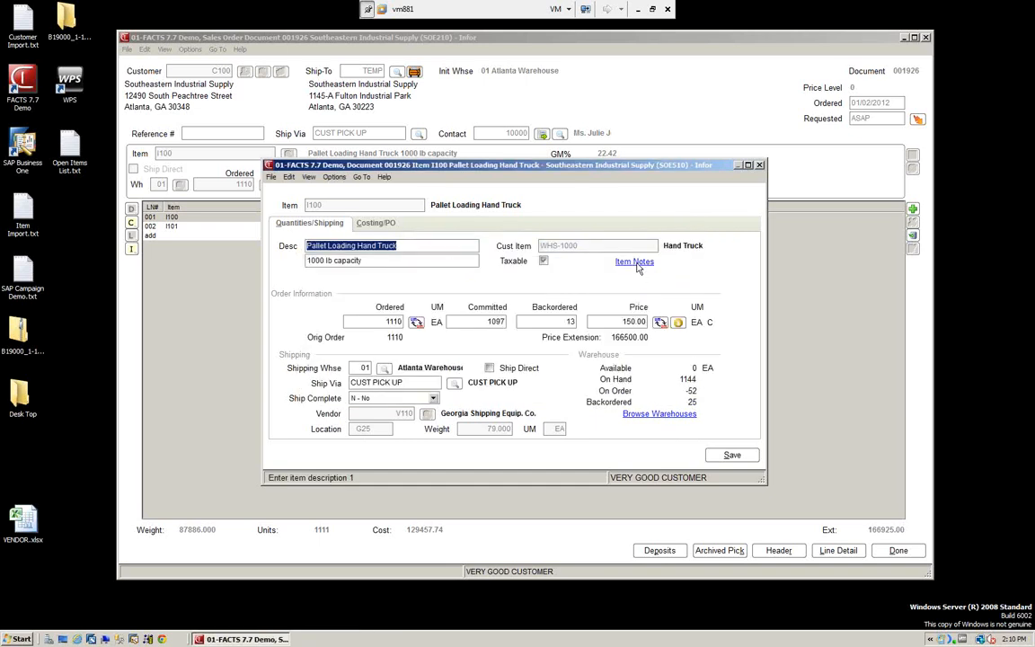
# Step: View the item notes for I100 in the General Information category and return to the line detail
pyautogui.click(635, 262)
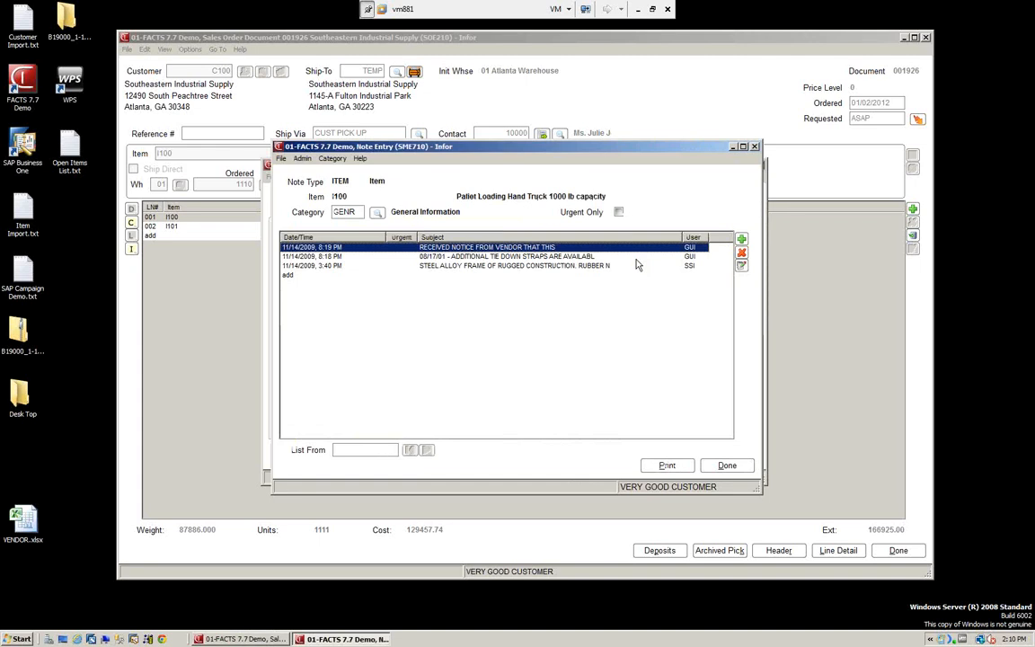
pyautogui.click(728, 464)
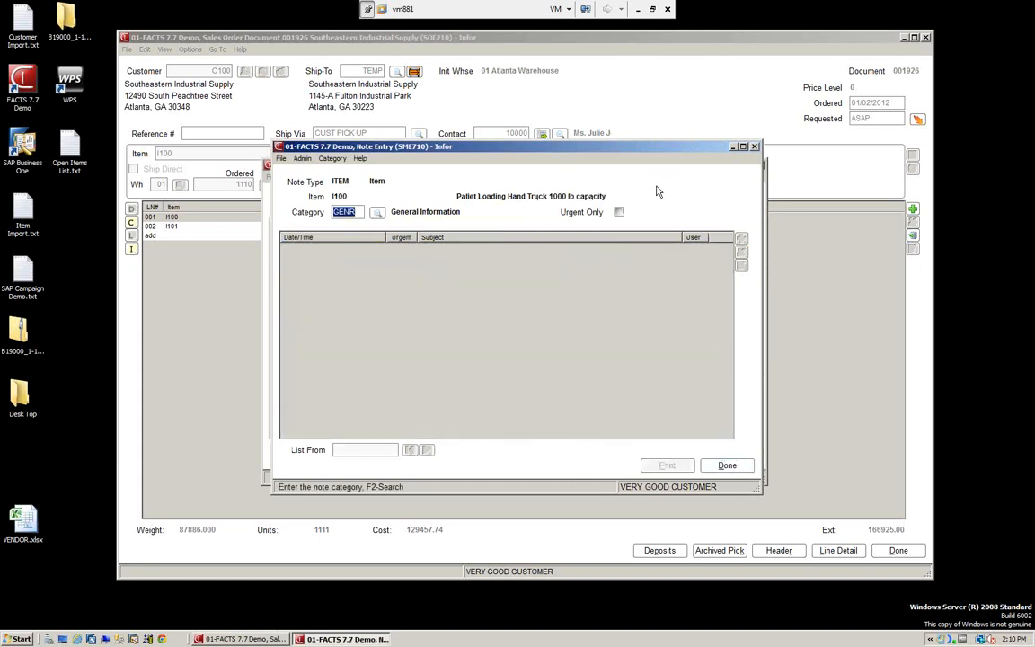
pyautogui.click(728, 465)
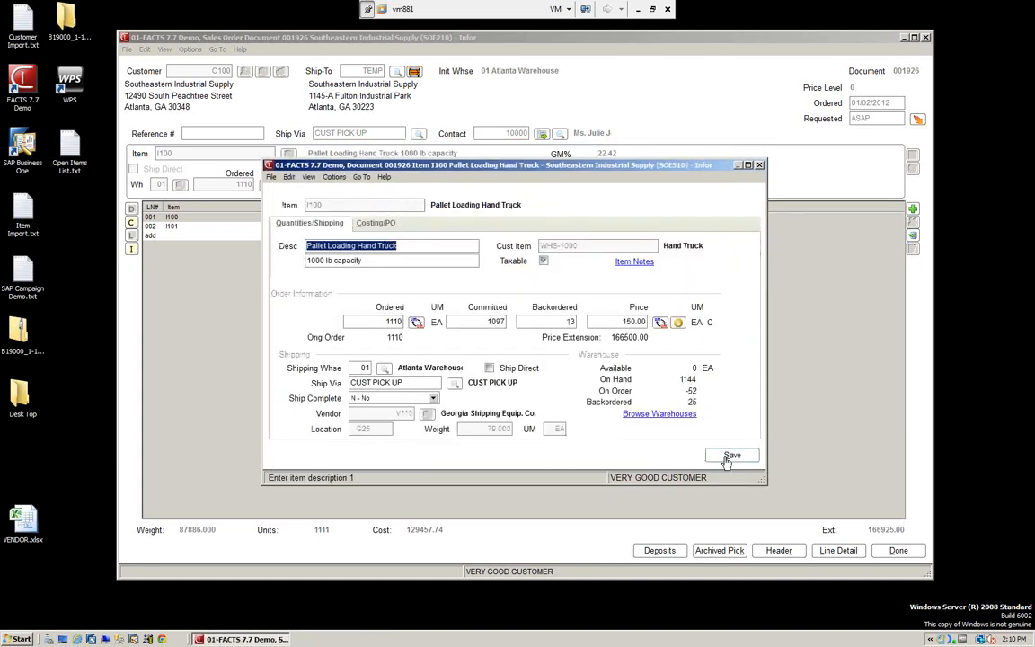
# Step: Review the I100 line's costing and PO details and save the line with N - Do Not Create for the suggested transaction
pyautogui.click(377, 225)
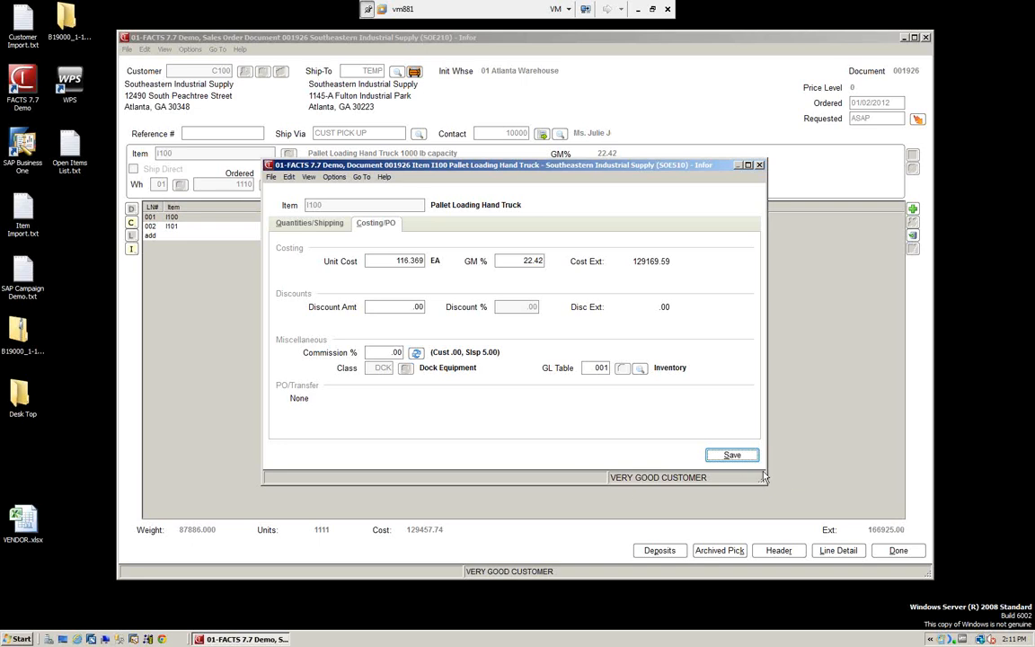
pyautogui.click(733, 456)
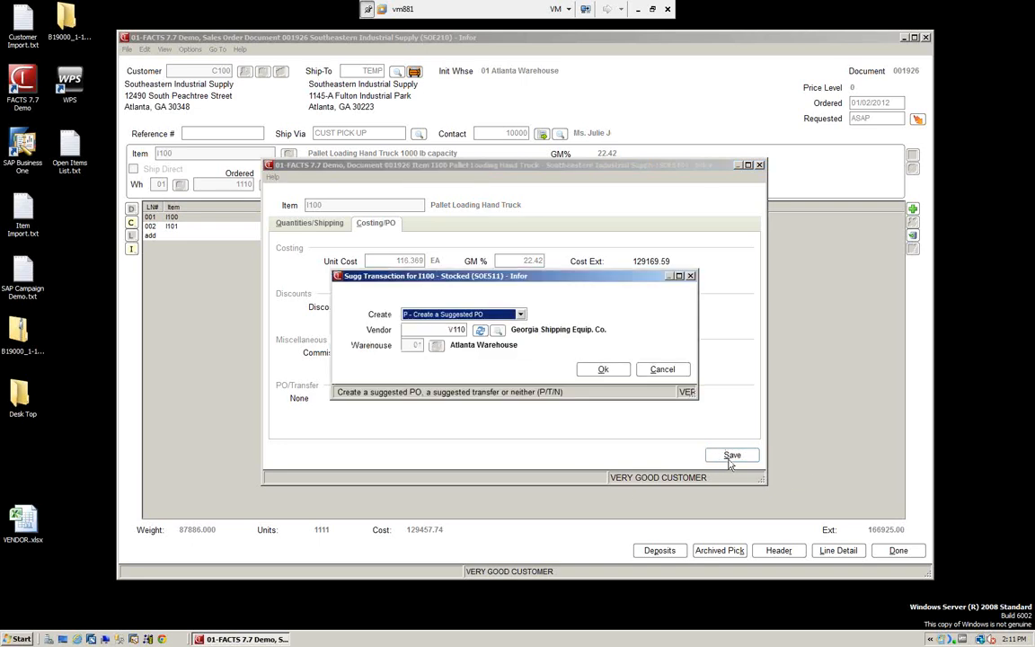
pyautogui.click(519, 314)
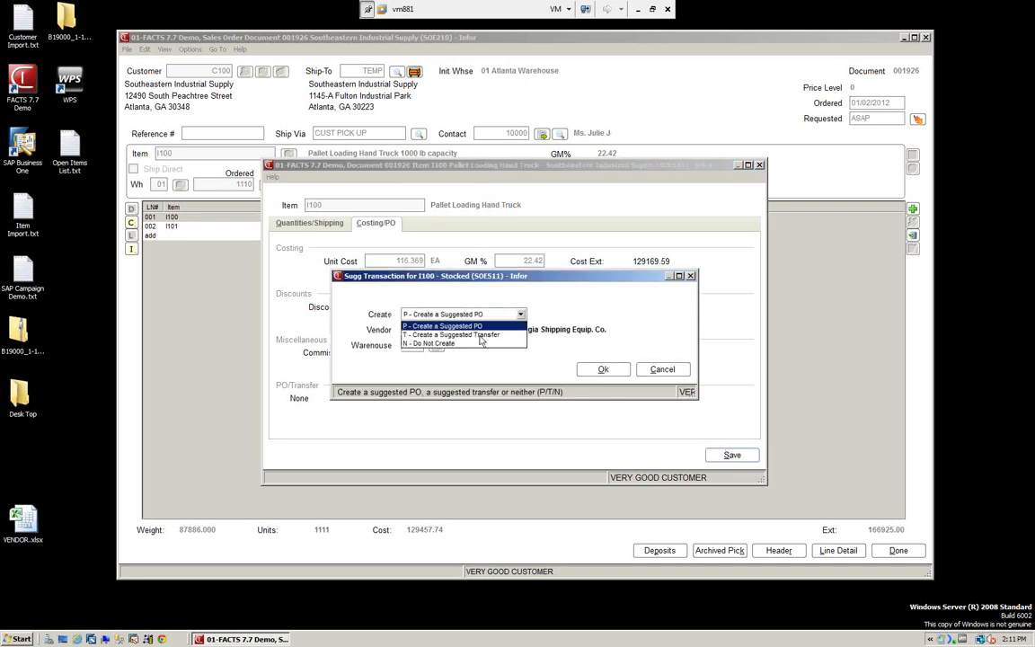
pyautogui.click(432, 345)
pyautogui.click(602, 372)
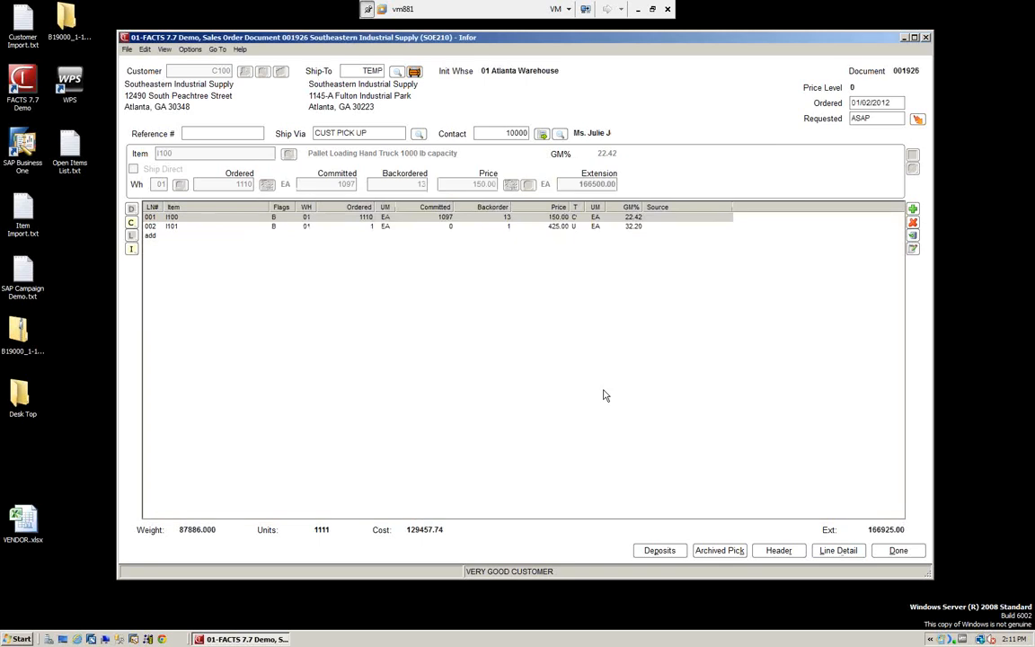
# Step: Review the order's header detail, including its freight, salesperson and contact codes, and accept it
pyautogui.click(778, 551)
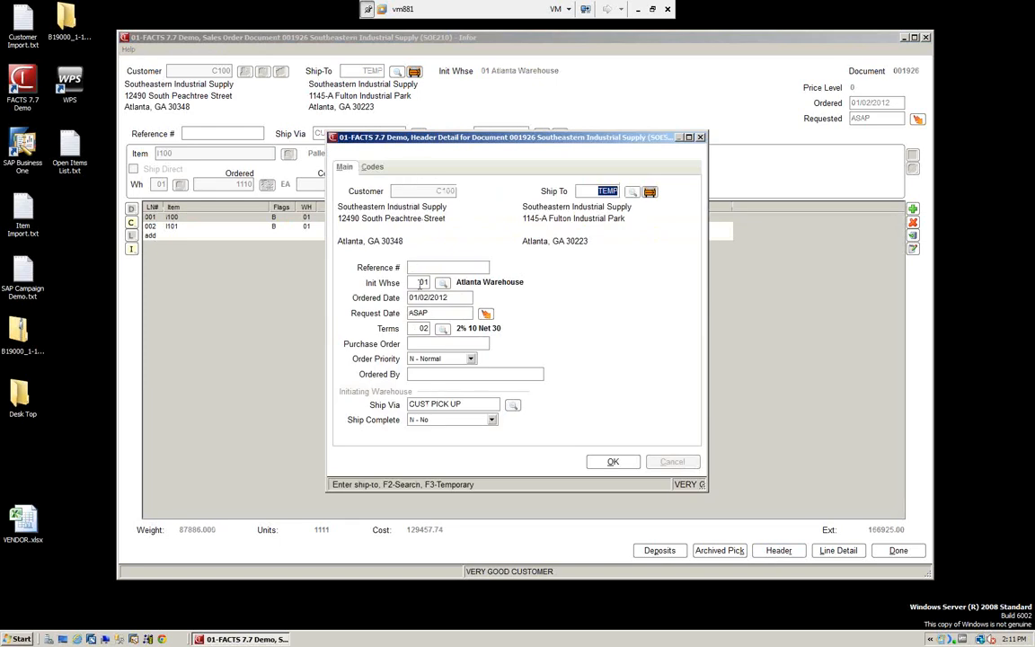
pyautogui.click(372, 167)
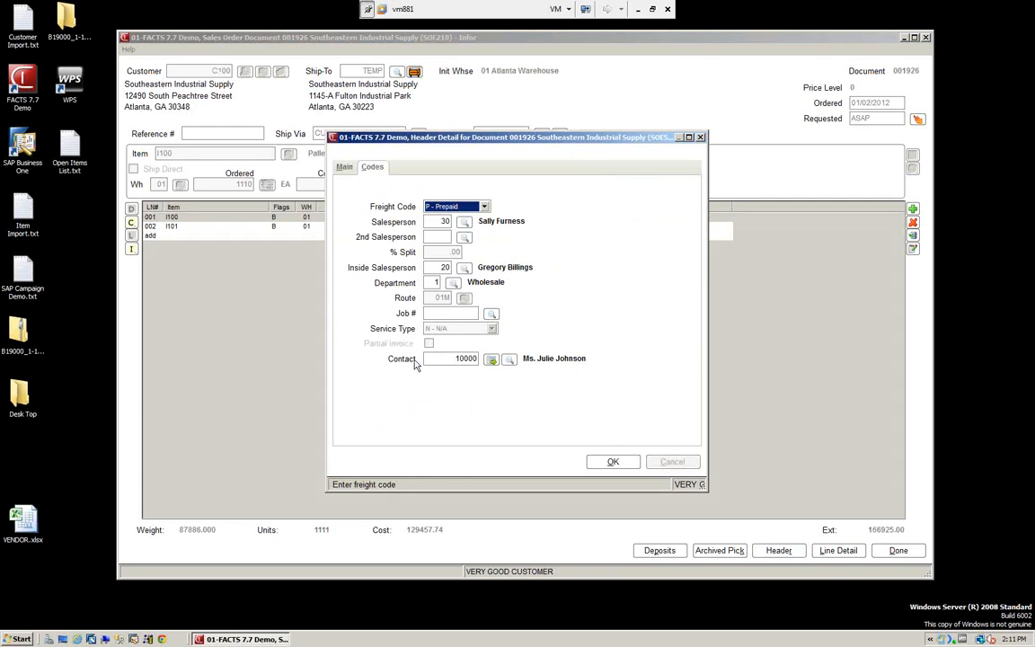
pyautogui.click(614, 460)
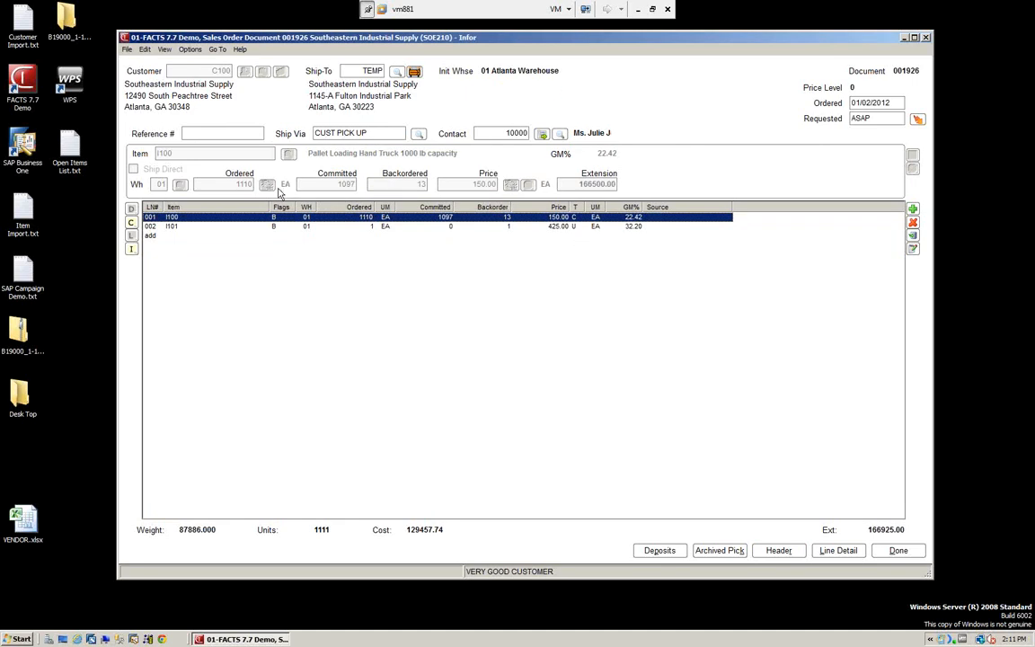
# Step: Check the customer reference and purchase order fields in the order's header detail and accept the header
pyautogui.click(222, 133)
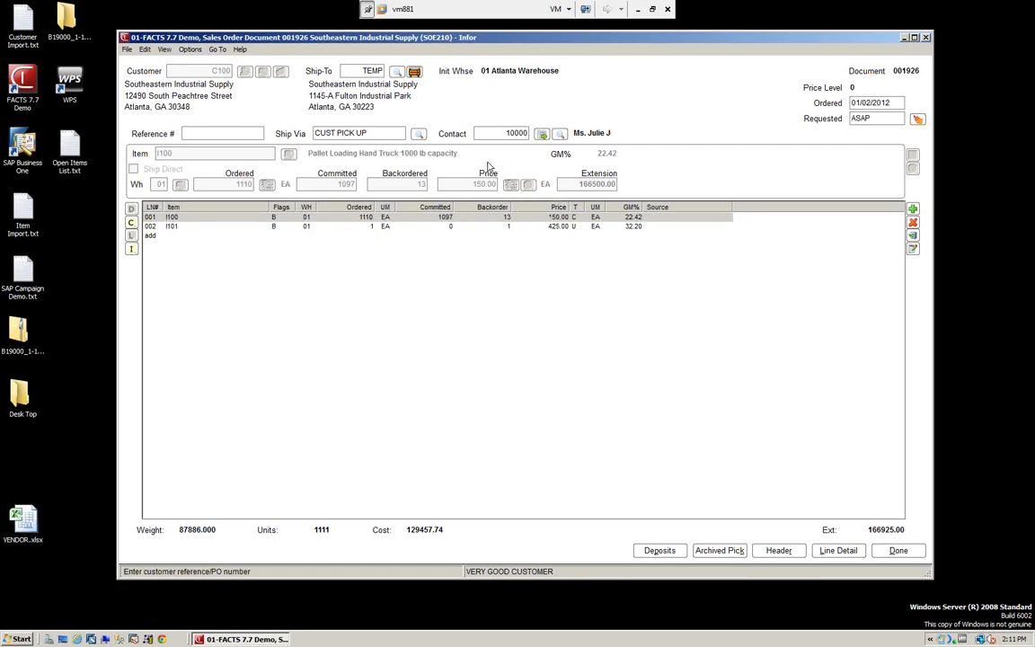
pyautogui.click(780, 551)
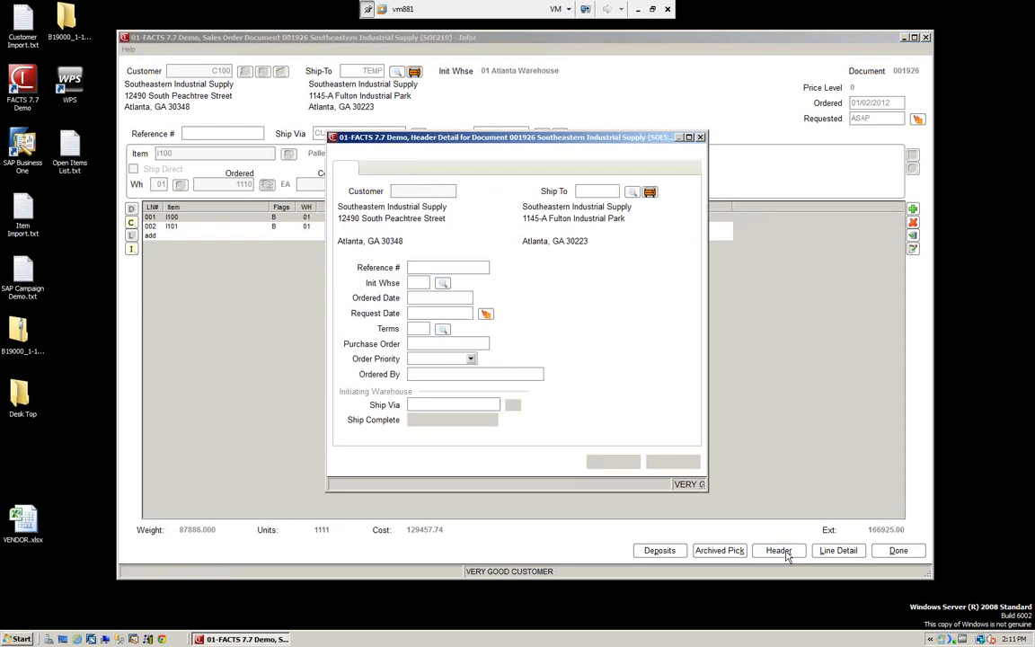
pyautogui.click(428, 268)
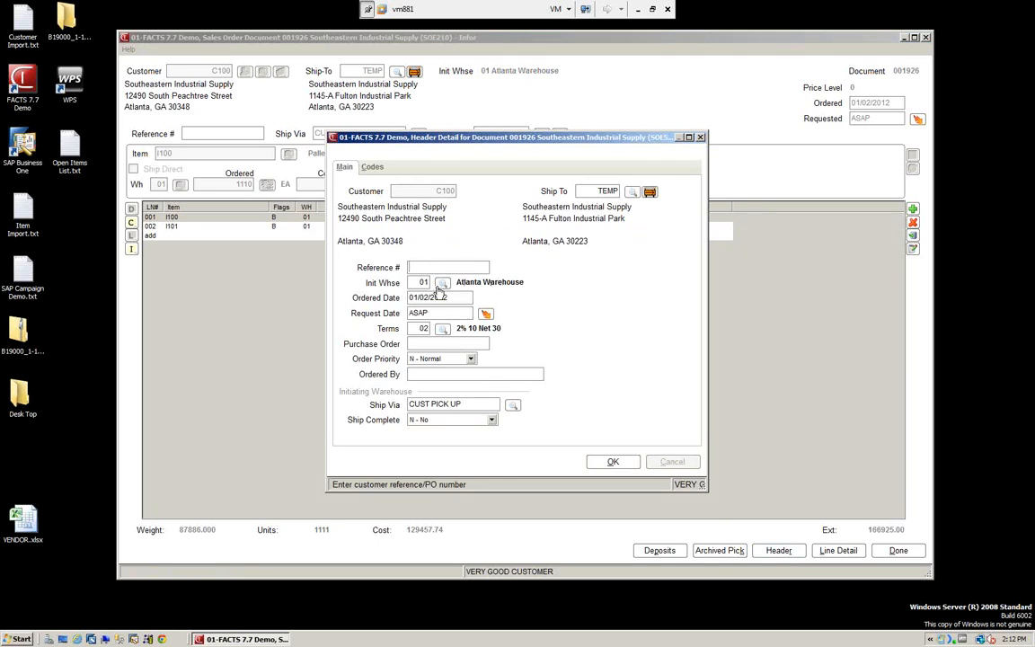
pyautogui.click(612, 461)
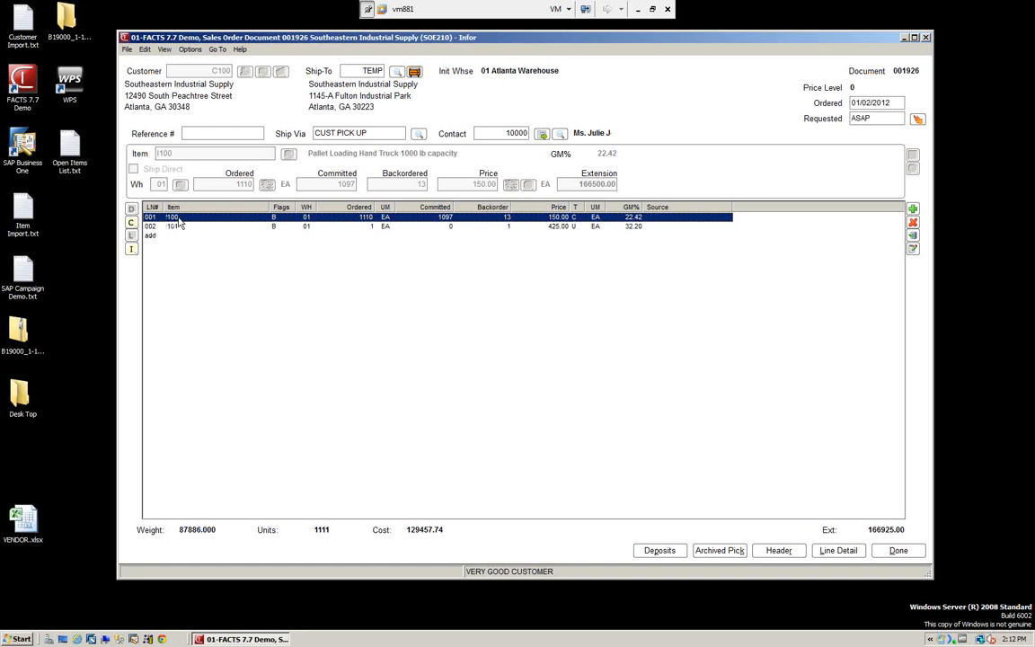
# Step: Insert a new order line above the I100 line and pick item I107, Portable Floor Crane, through the item search
pyautogui.click(911, 236)
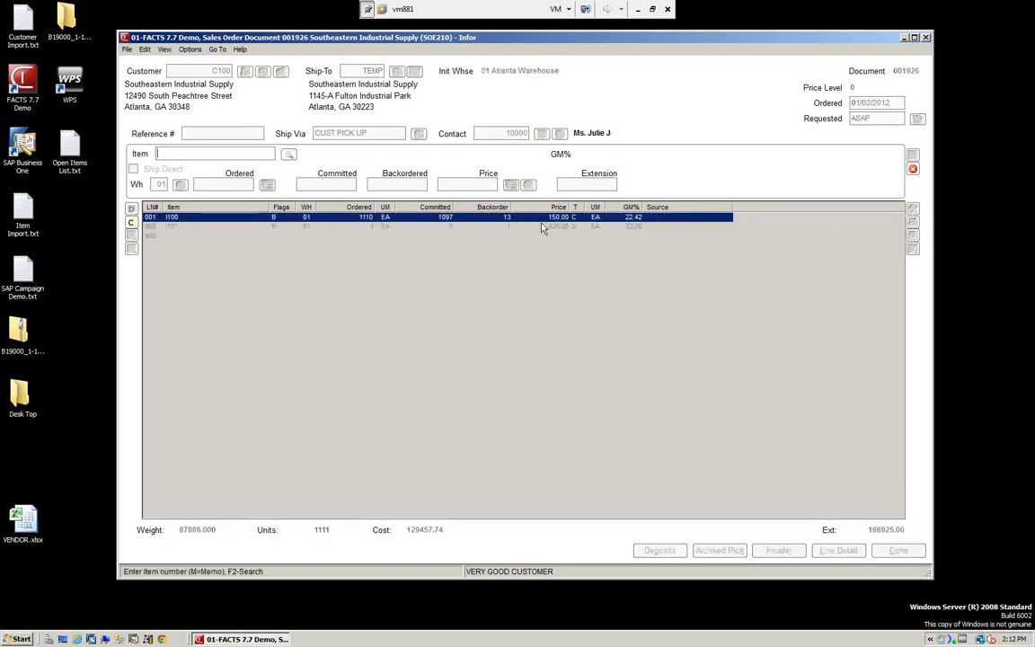
pyautogui.press('Return')
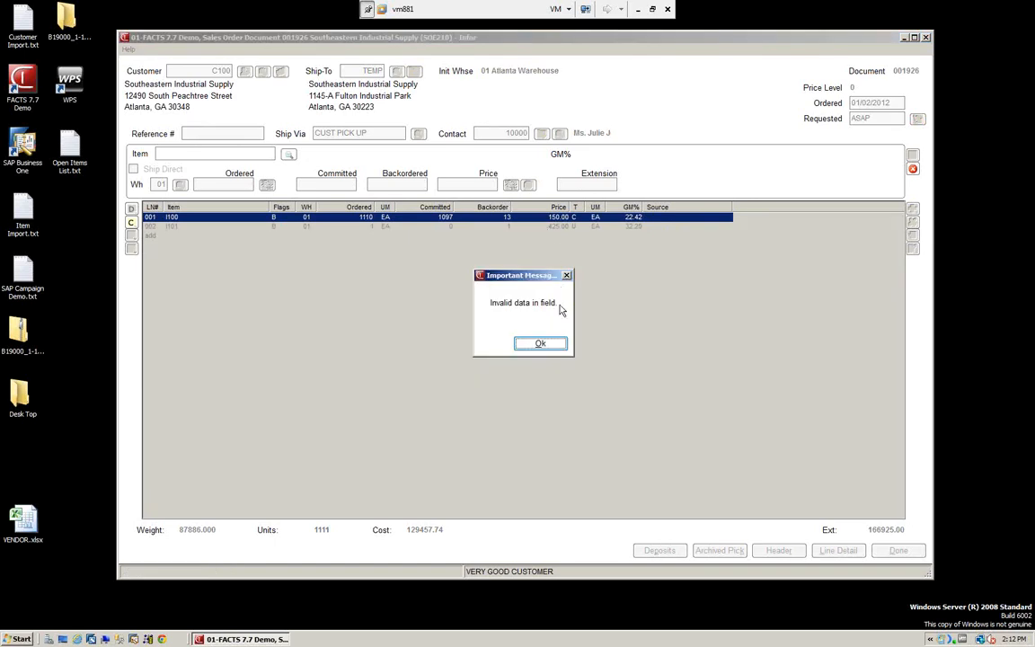
pyautogui.click(541, 344)
pyautogui.press('F4')
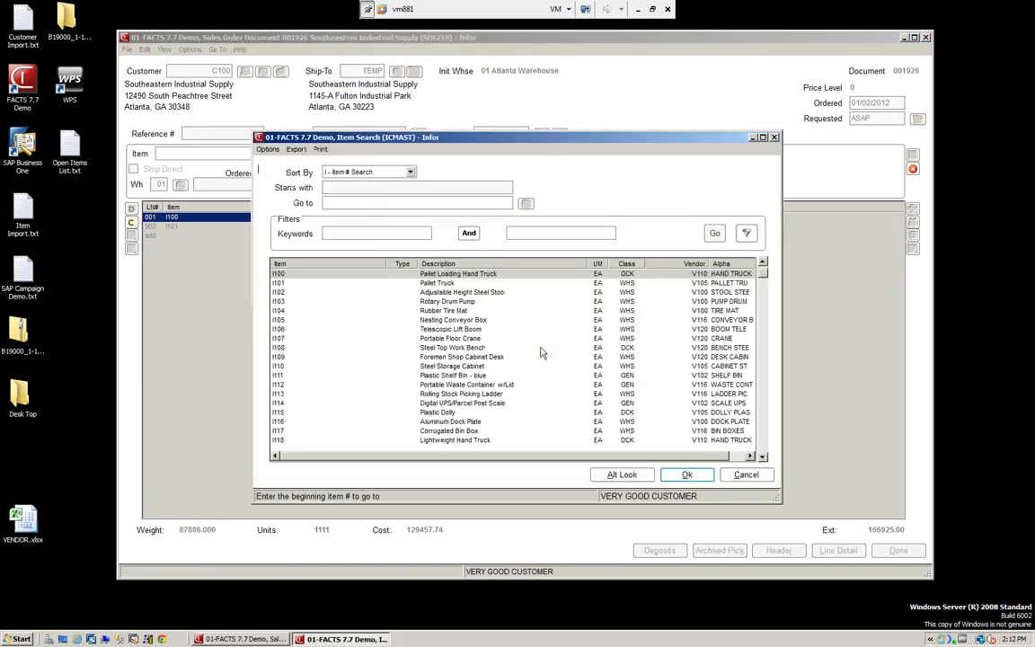
pyautogui.click(440, 341)
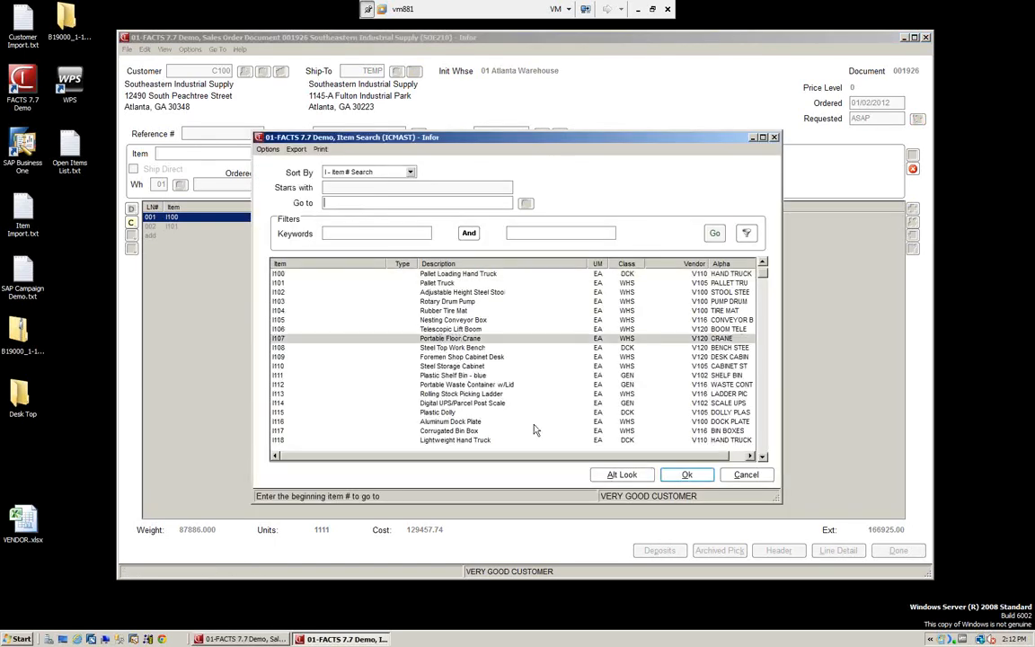
pyautogui.click(687, 474)
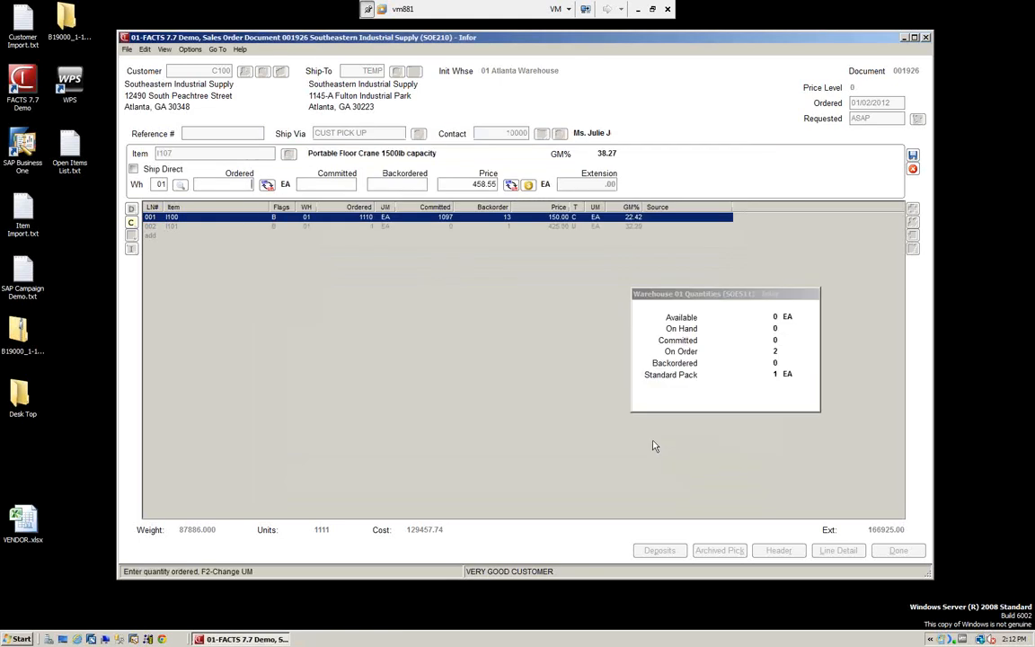
# Step: Order 1 EA of I107 despite the shortage, keep the default price, and save the line with N - Do Not Create for the suggested transaction
pyautogui.write('1')
pyautogui.press('Return')
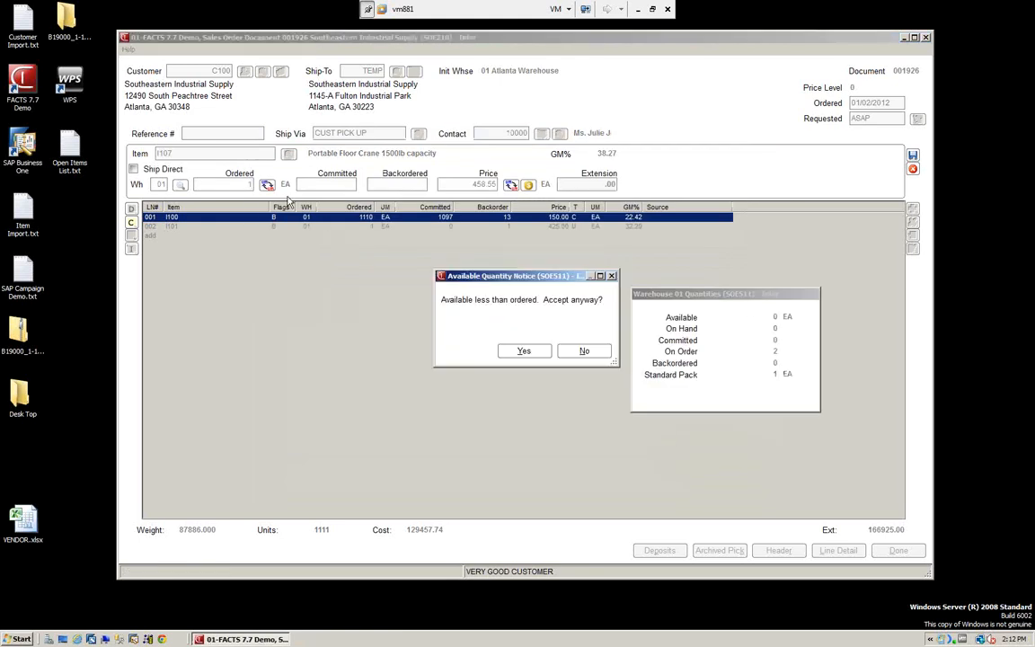
pyautogui.click(527, 351)
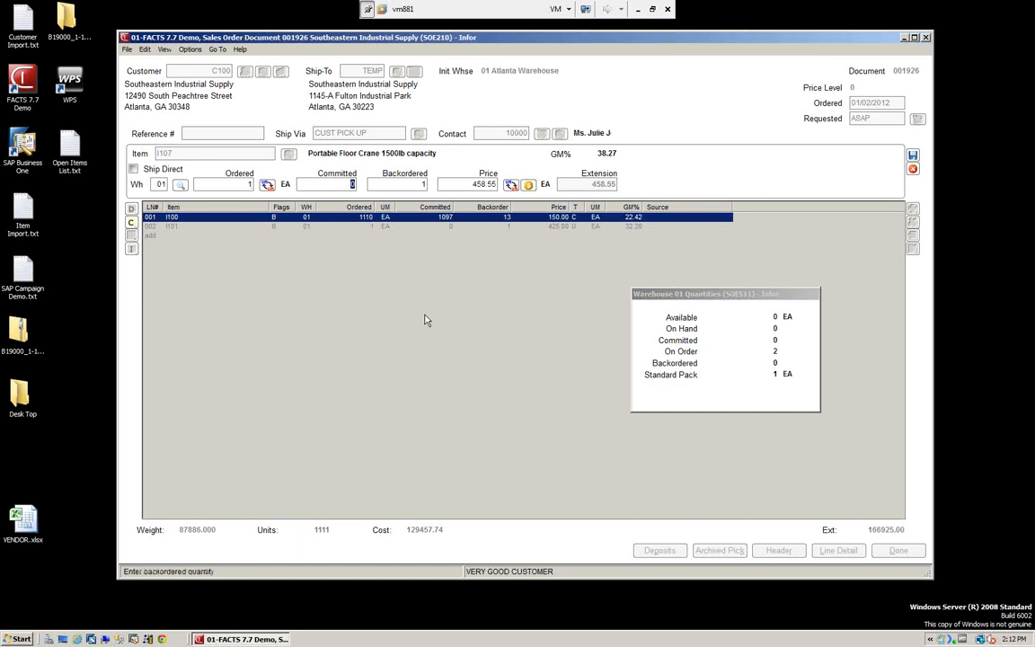
pyautogui.press('Return')
pyautogui.press('Return')
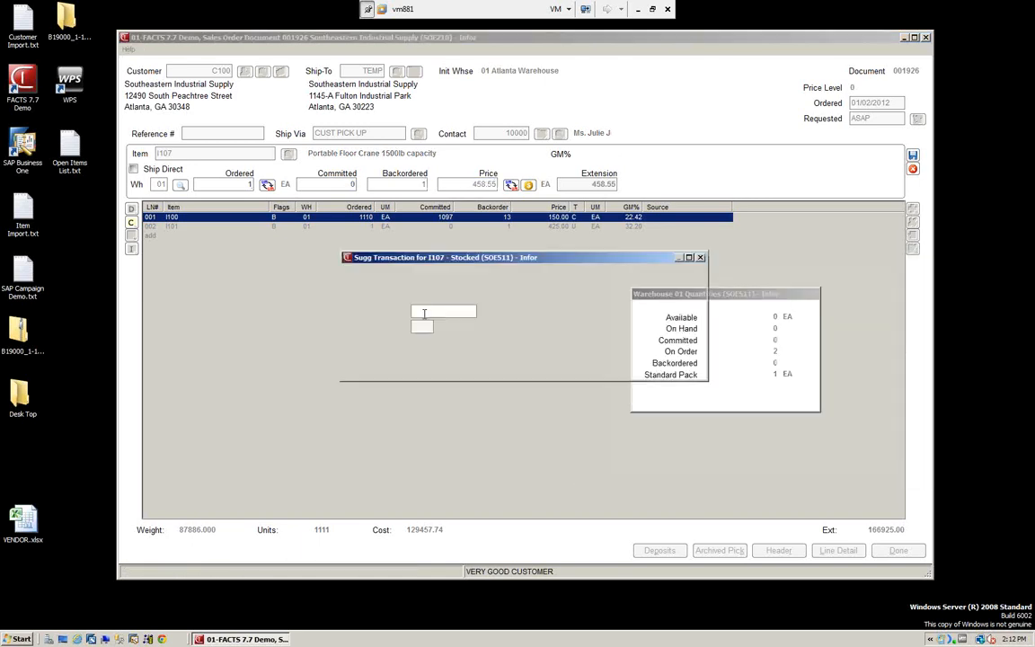
pyautogui.click(530, 296)
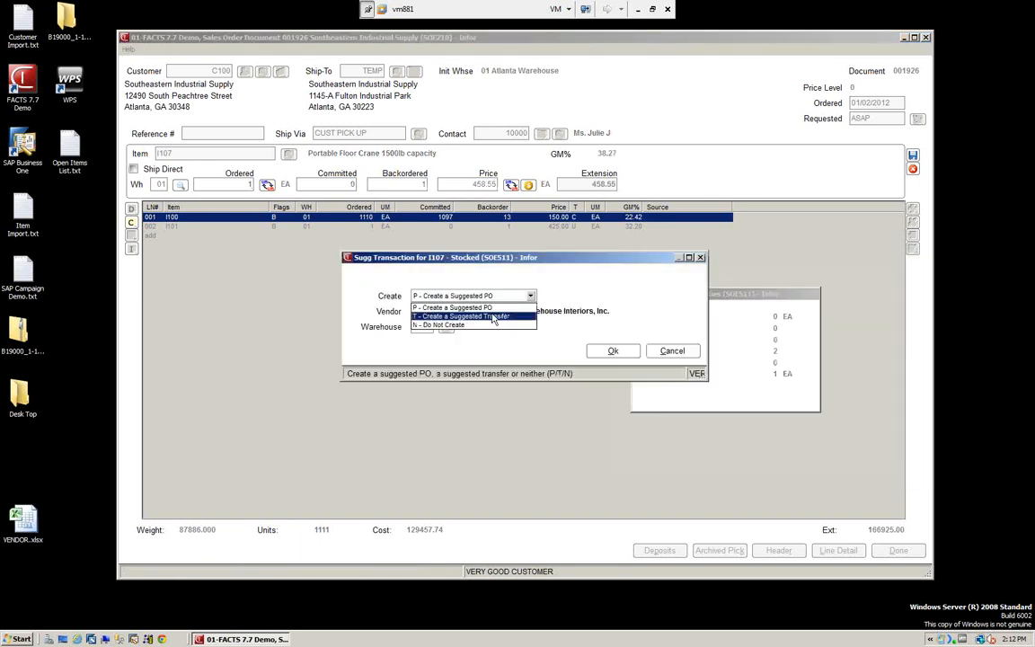
pyautogui.click(454, 325)
pyautogui.click(614, 354)
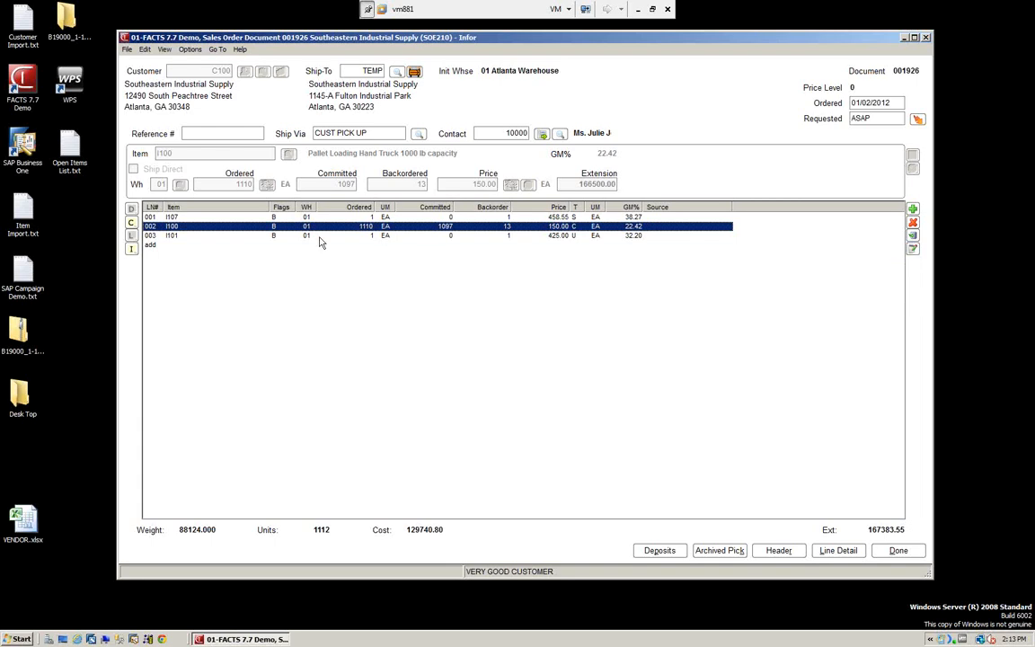
# Step: Edit order line 003 for I101, dismiss its item notes, keep its quantities and price, and save it with N - Do Not Create
pyautogui.click(155, 236)
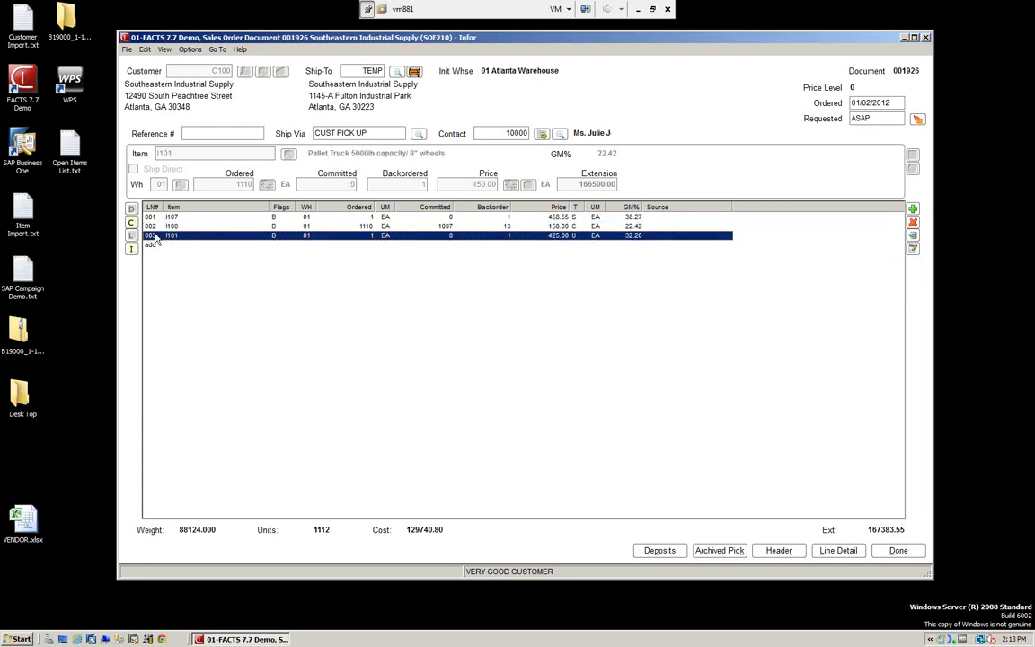
pyautogui.click(912, 252)
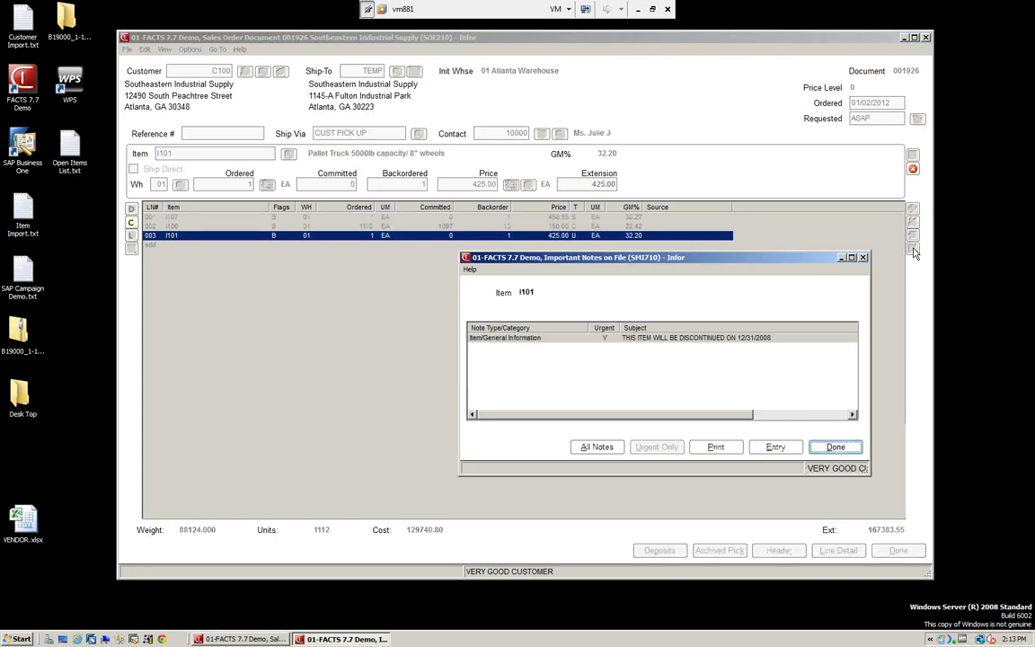
pyautogui.click(844, 450)
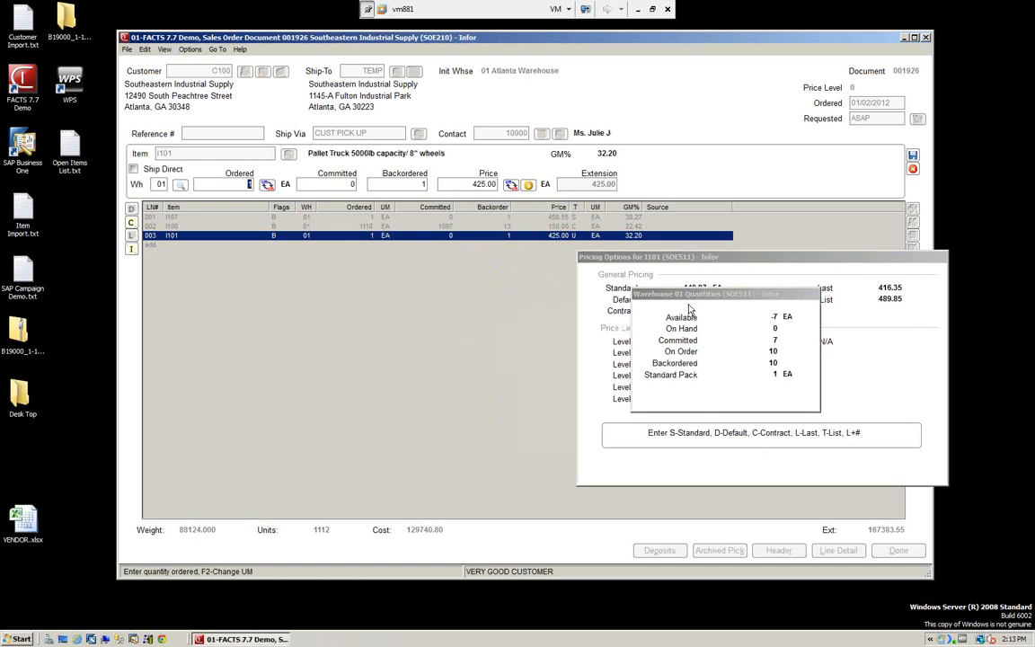
pyautogui.press('Return')
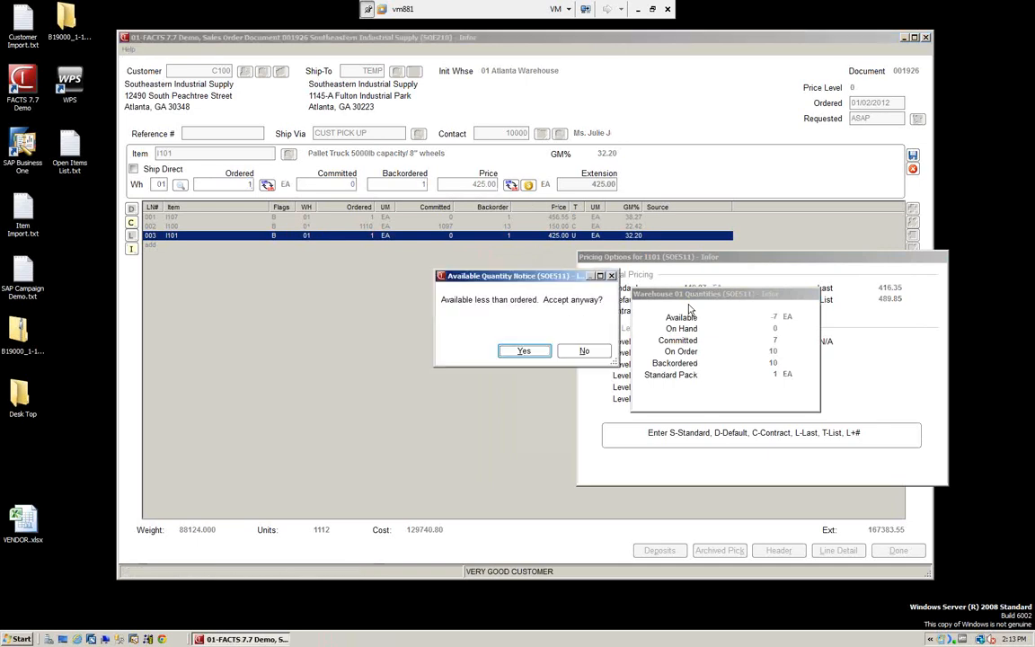
pyautogui.press('Return')
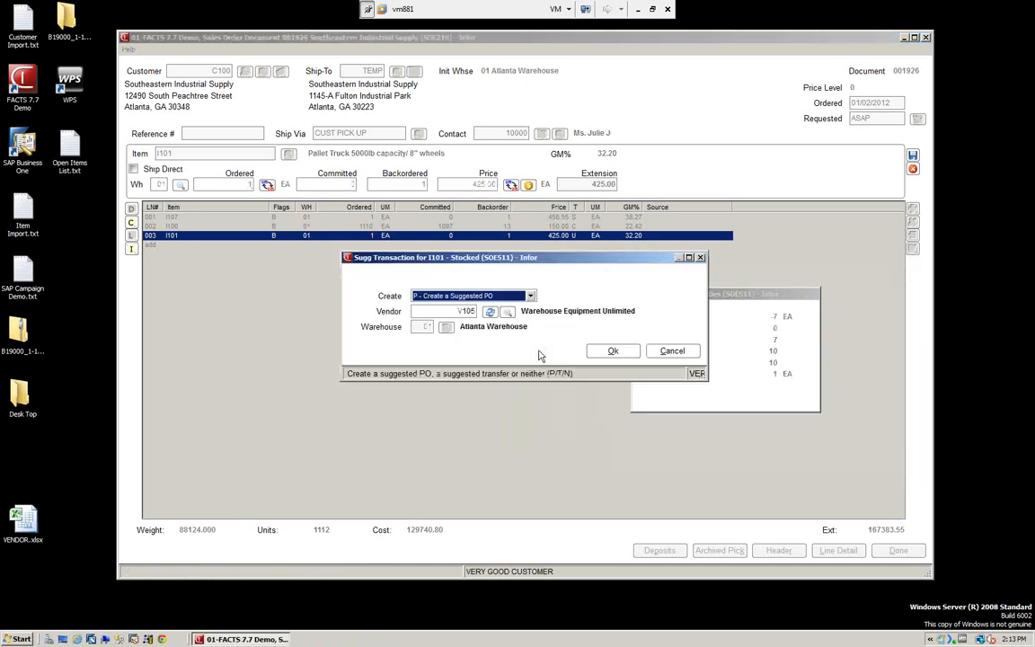
pyautogui.click(530, 299)
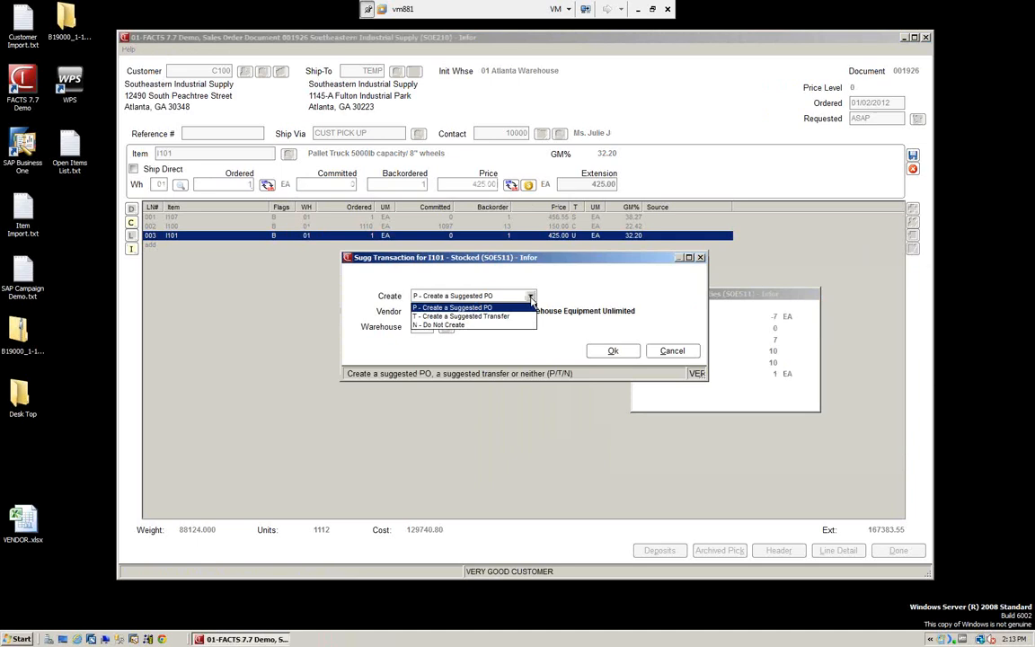
pyautogui.click(462, 325)
pyautogui.click(608, 351)
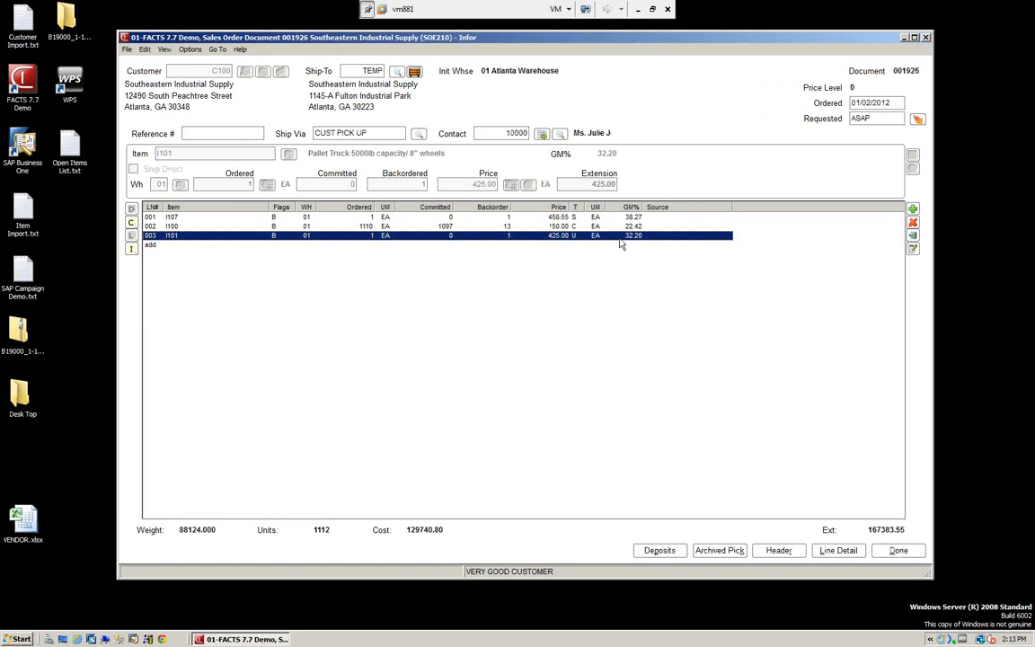
# Step: Finish entering the order lines and go to the freight amount in the order footer
pyautogui.click(898, 550)
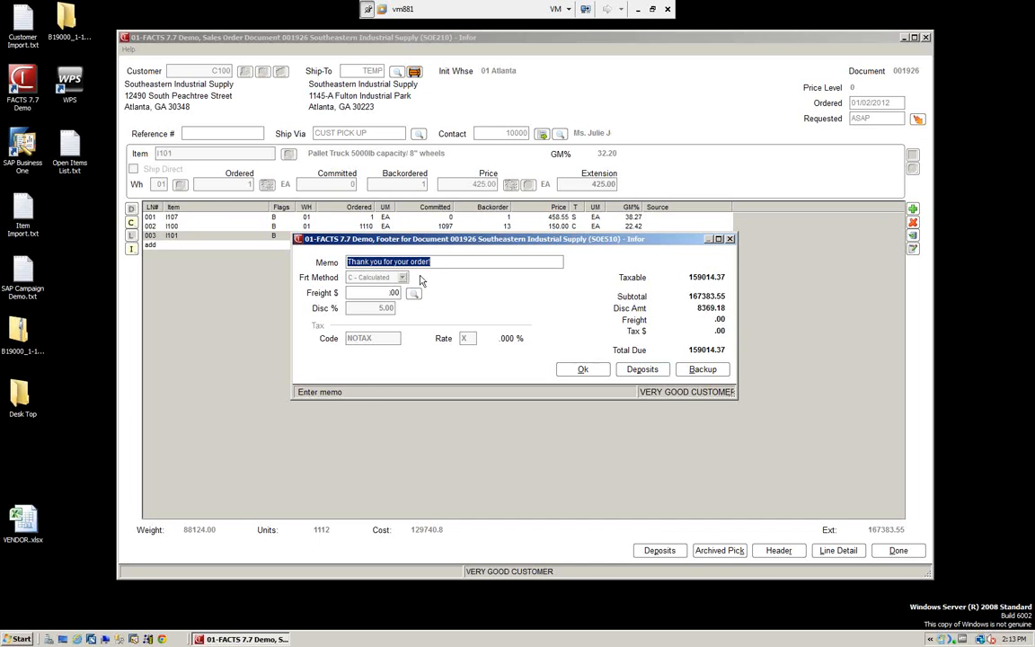
pyautogui.click(381, 291)
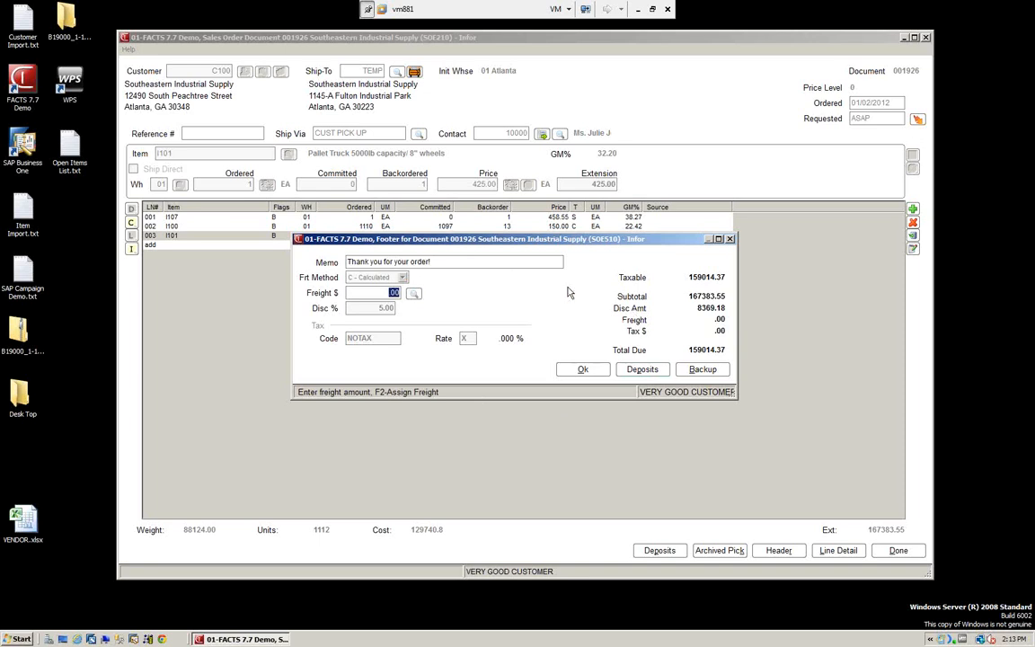
# Step: Try to assign a freight charge of 250.00 and a handling charge of 25.00 to the Atlanta Warehouse shipment
pyautogui.click(413, 294)
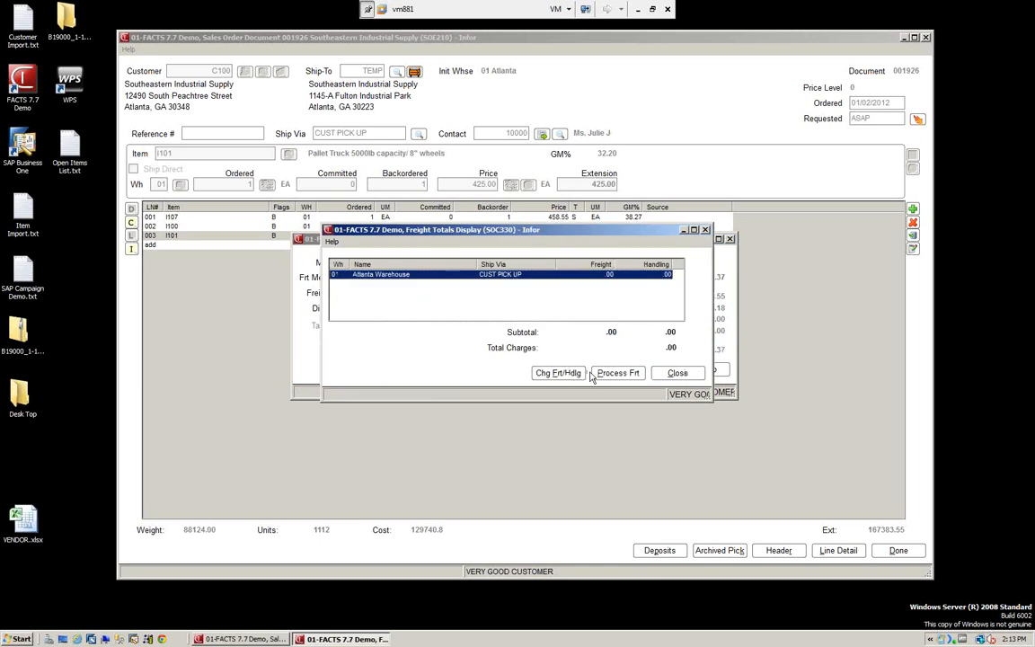
pyautogui.click(566, 374)
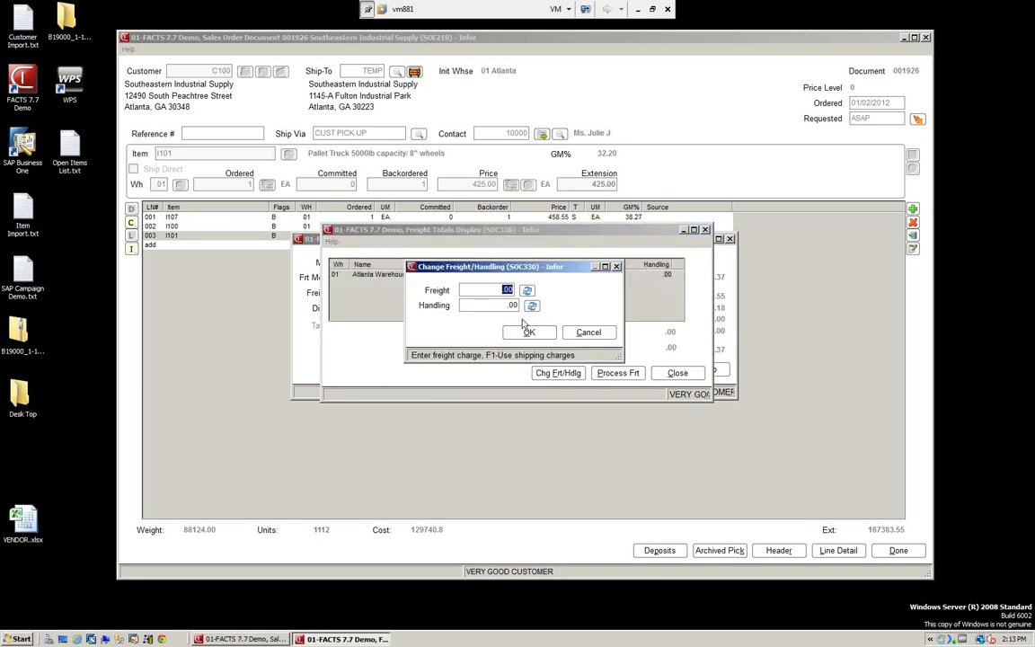
pyautogui.write('250')
pyautogui.press('Tab')
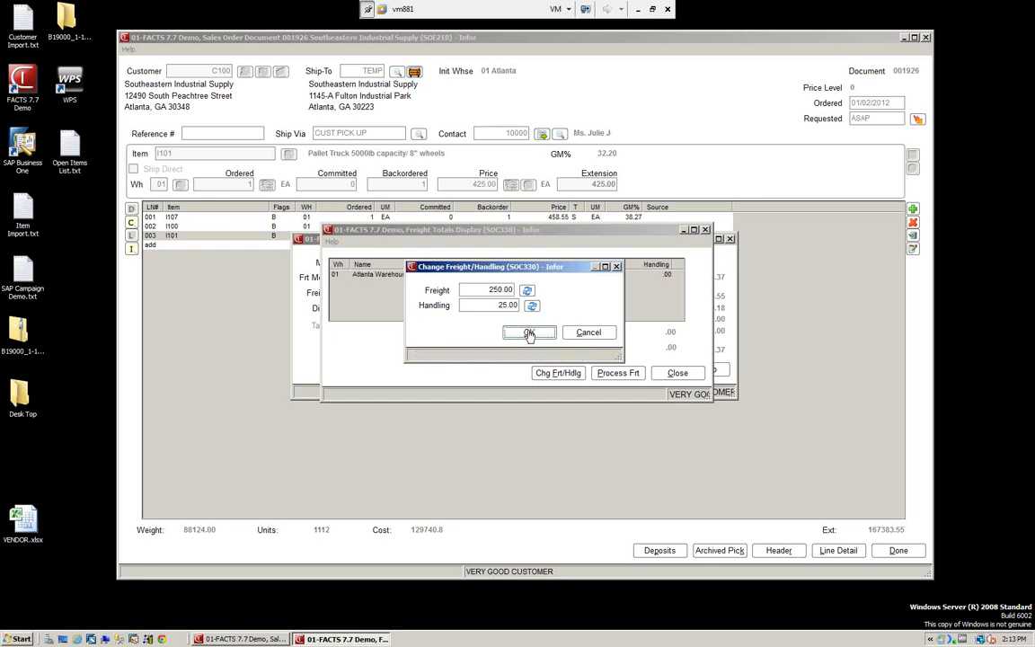
pyautogui.click(523, 333)
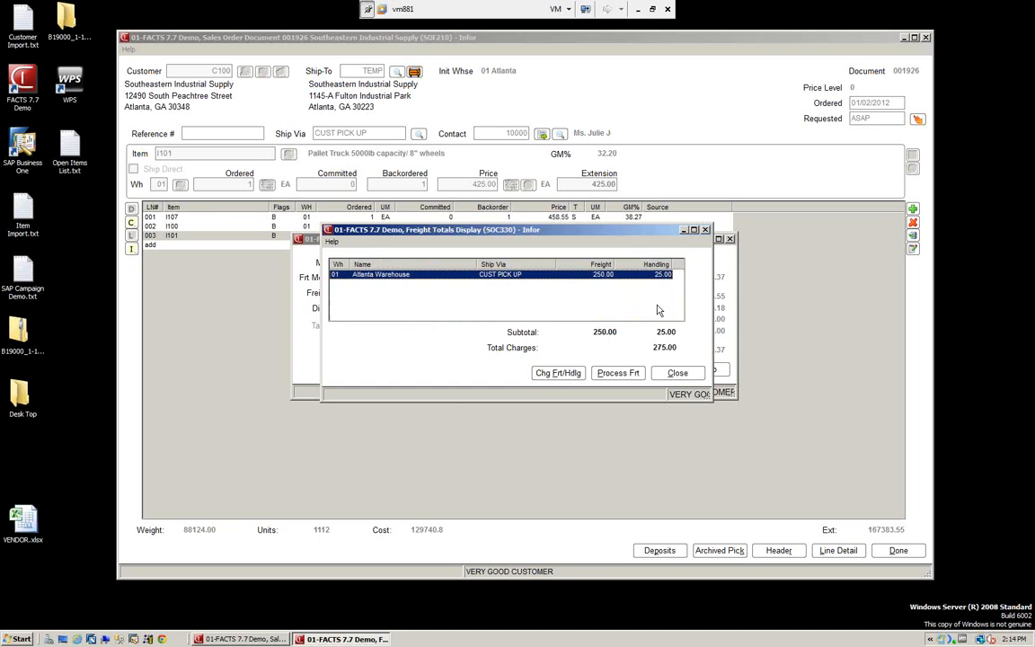
pyautogui.click(677, 374)
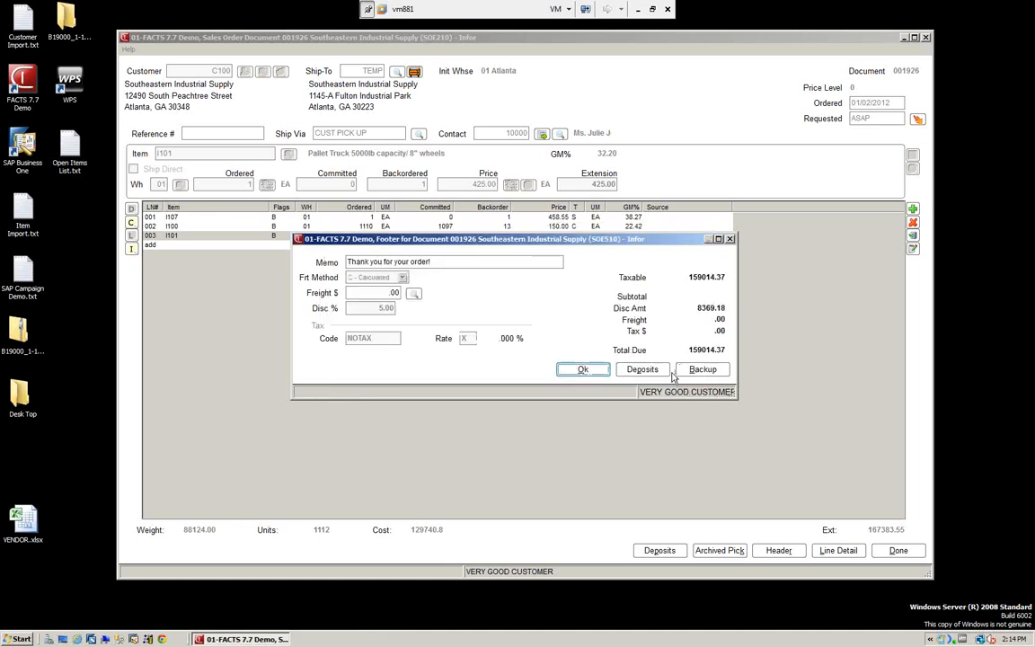
# Step: Set the Atlanta Warehouse freight charge to 250.00 and handling charge to 25.00, and return to the order footer
pyautogui.click(413, 293)
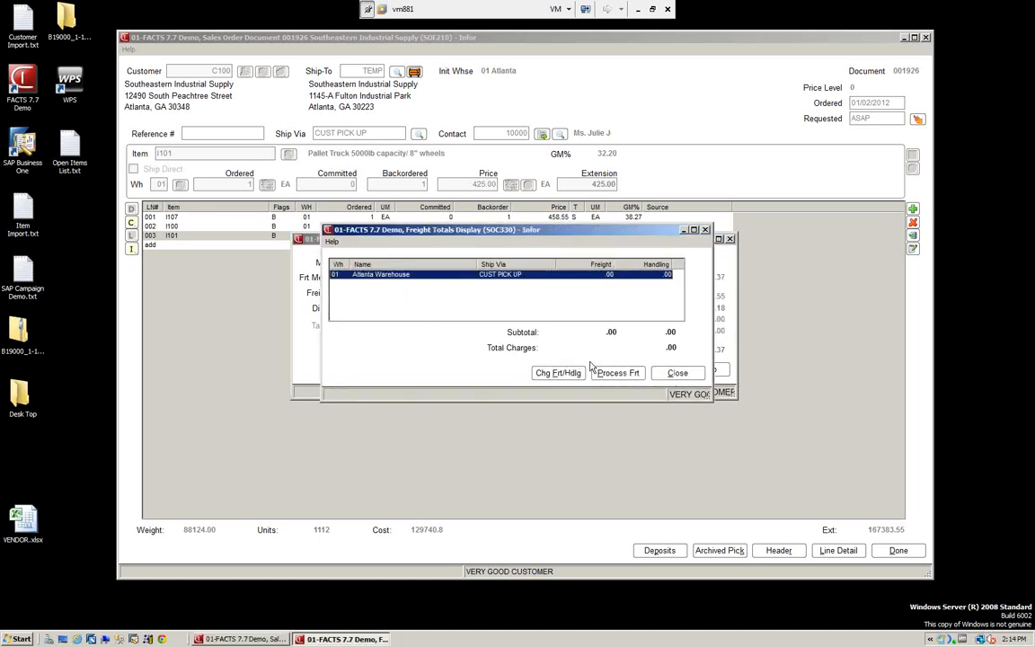
pyautogui.click(563, 373)
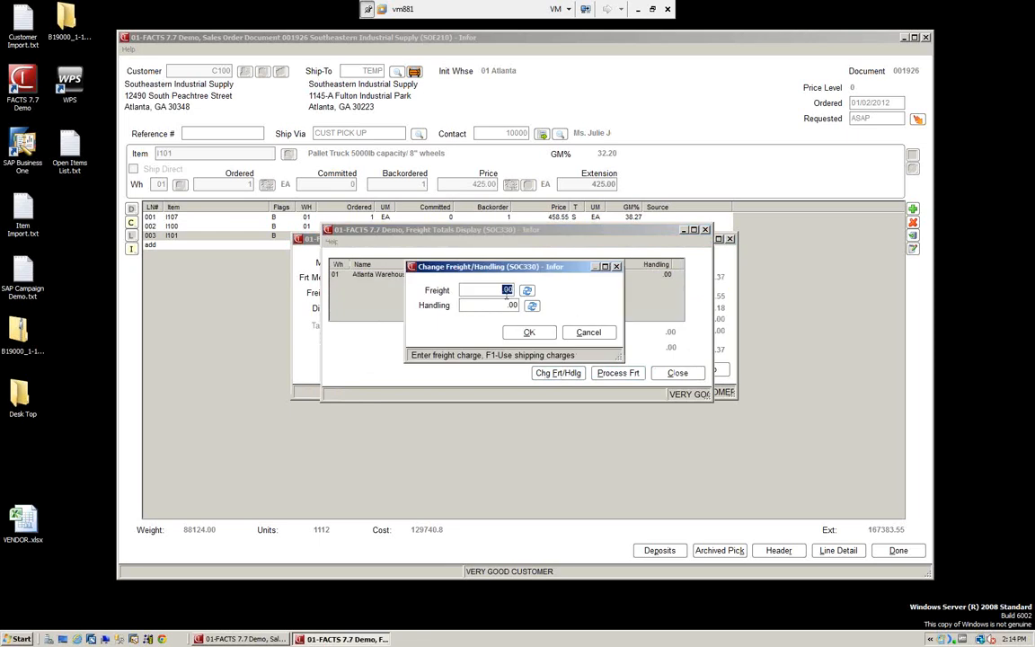
pyautogui.write('250')
pyautogui.press('Return')
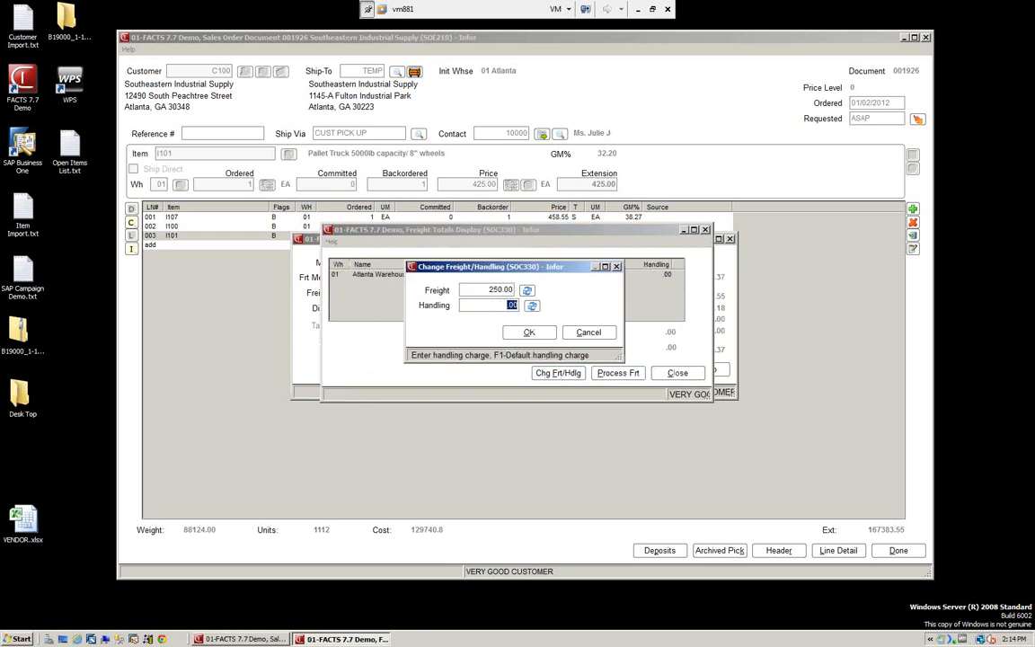
pyautogui.write('25')
pyautogui.press('Return')
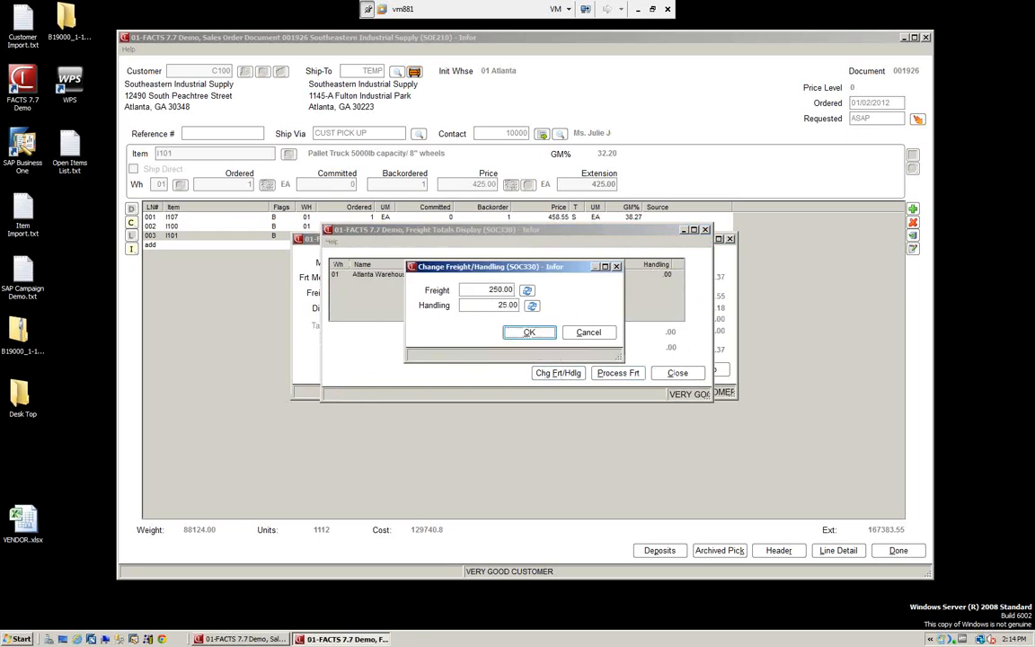
pyautogui.click(529, 333)
pyautogui.click(675, 373)
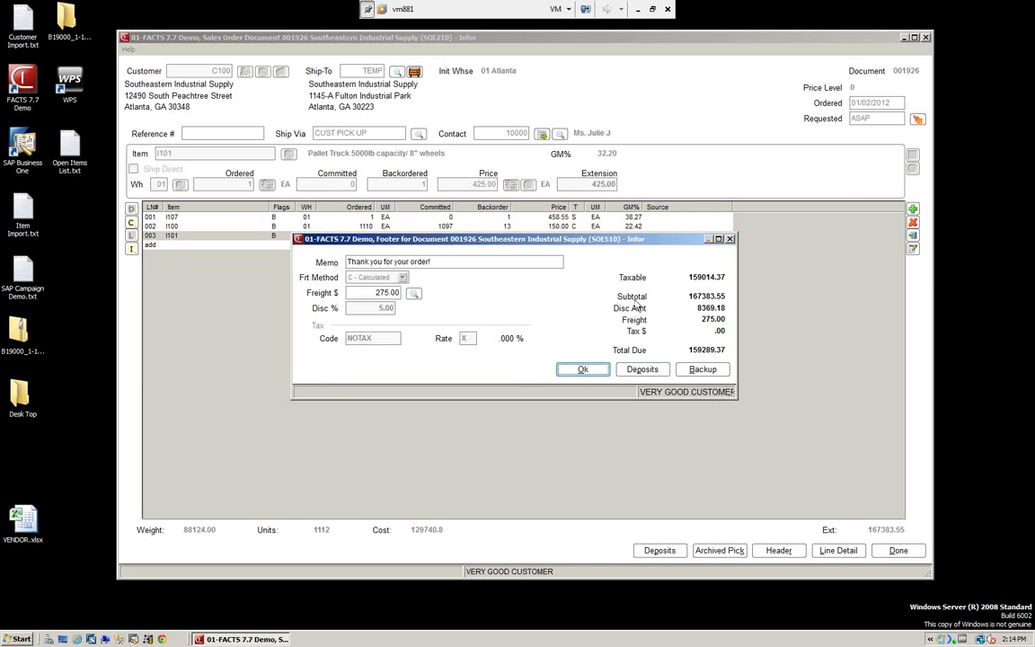
# Step: Add a deposit of 1000 to the order with terms code CS (Cash) and save it
pyautogui.click(643, 372)
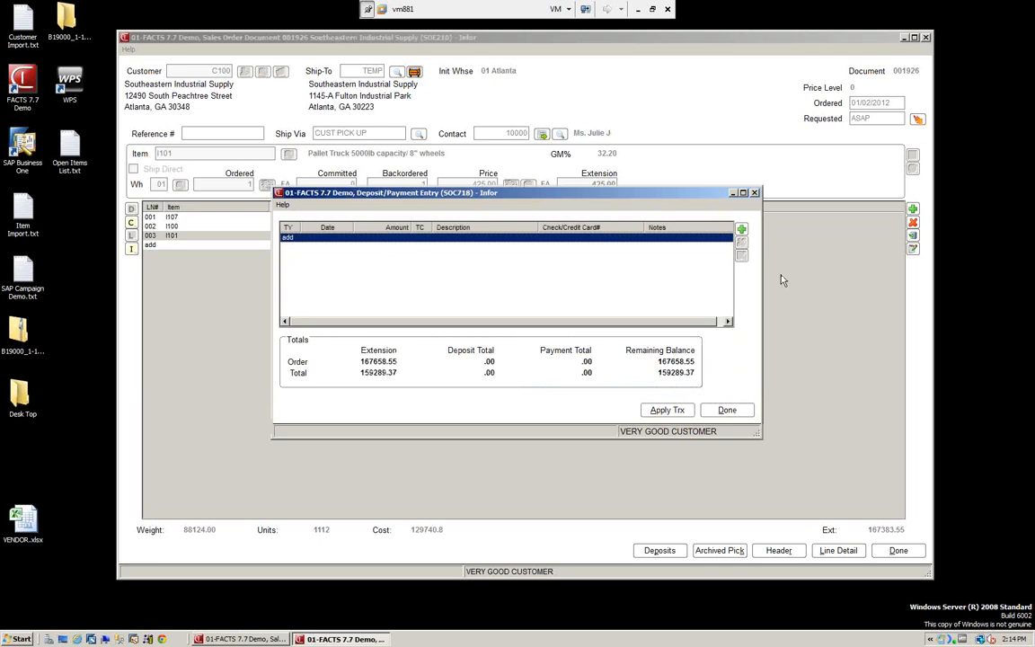
pyautogui.click(743, 230)
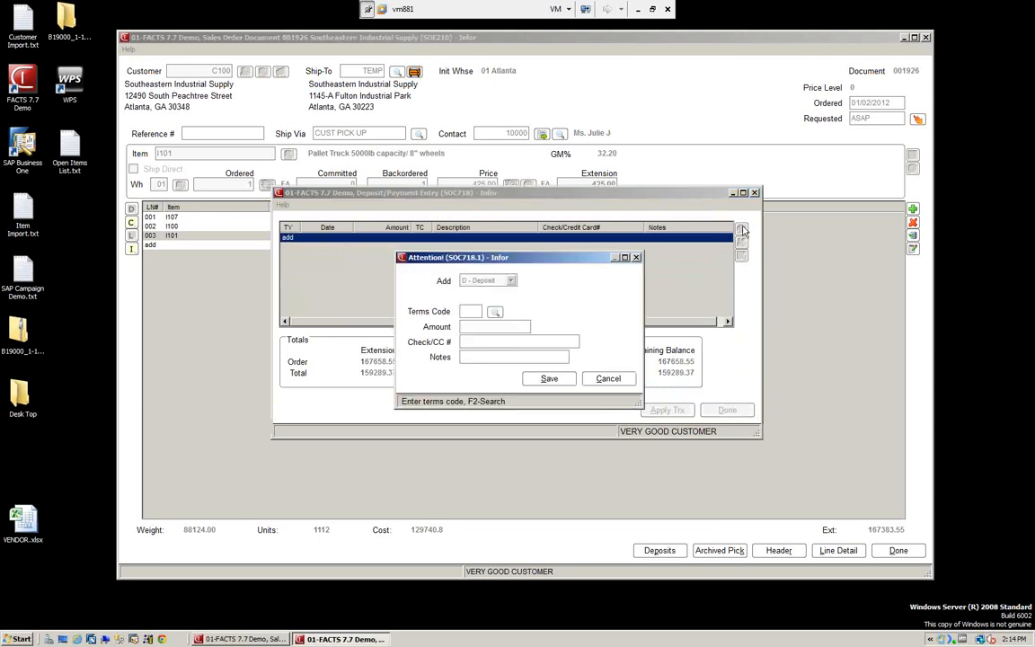
pyautogui.click(495, 312)
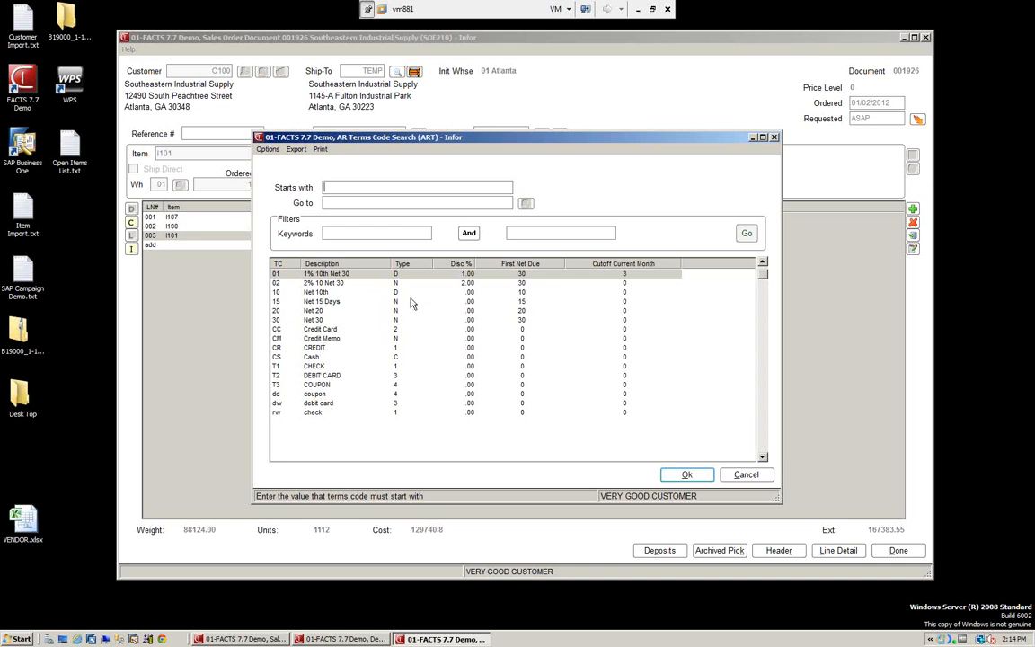
pyautogui.click(317, 357)
pyautogui.click(694, 476)
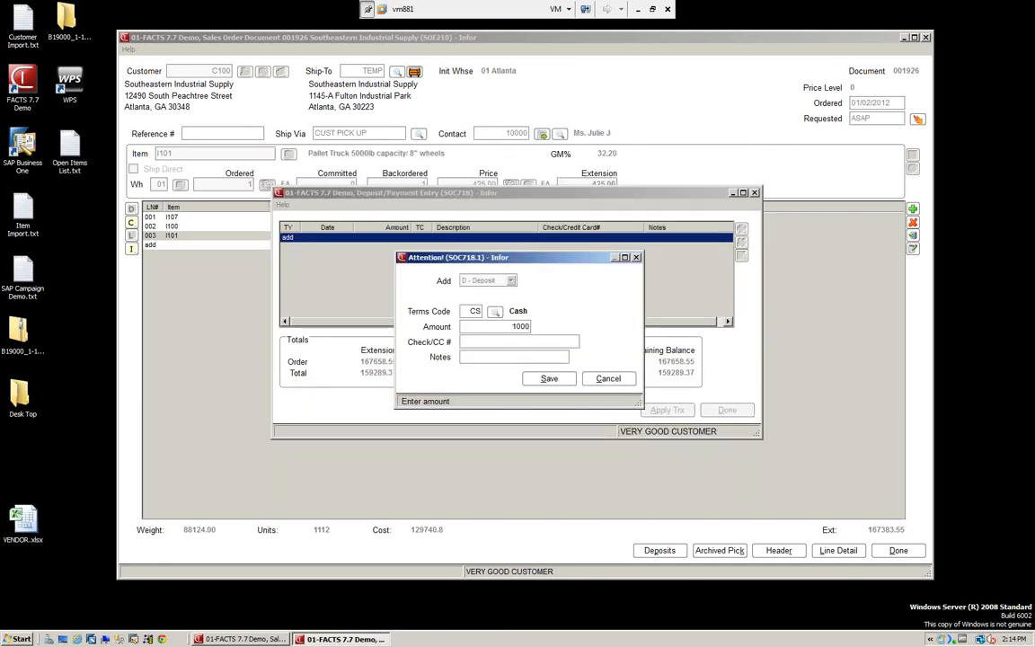
pyautogui.write('1000')
pyautogui.press('Tab')
pyautogui.press('Tab')
pyautogui.click(547, 378)
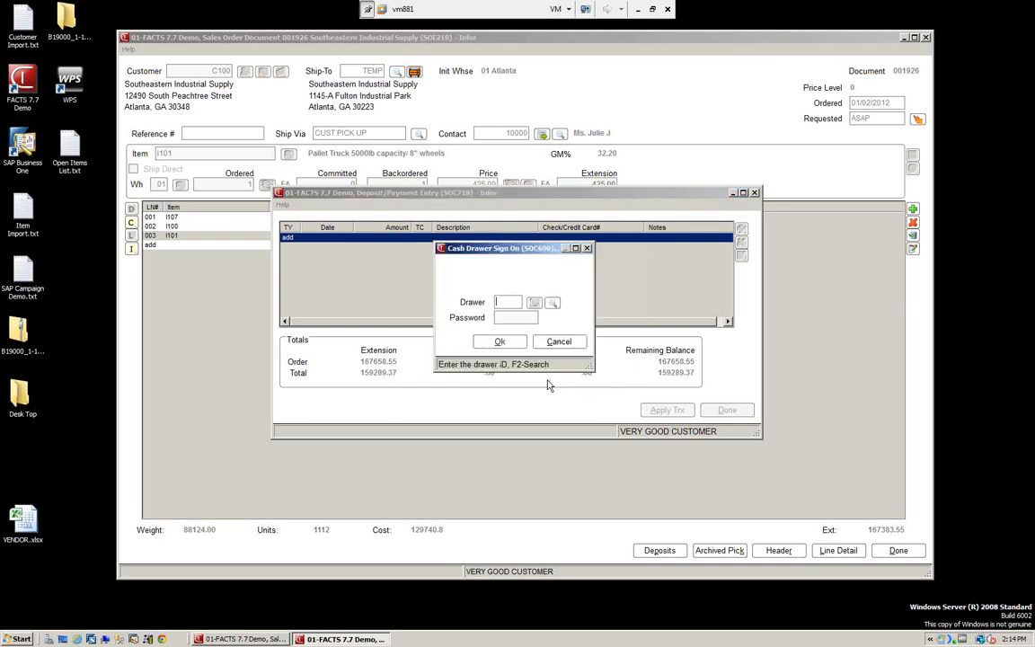
# Step: Sign on to cash drawer CD1 for the deposit and return to the order footer
pyautogui.click(535, 304)
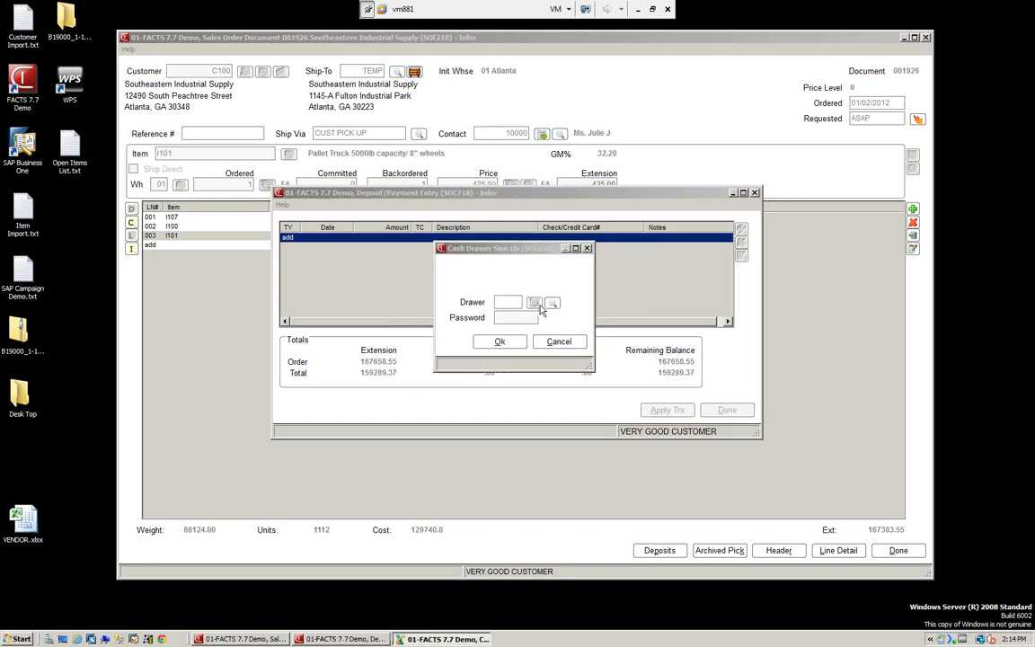
pyautogui.click(686, 474)
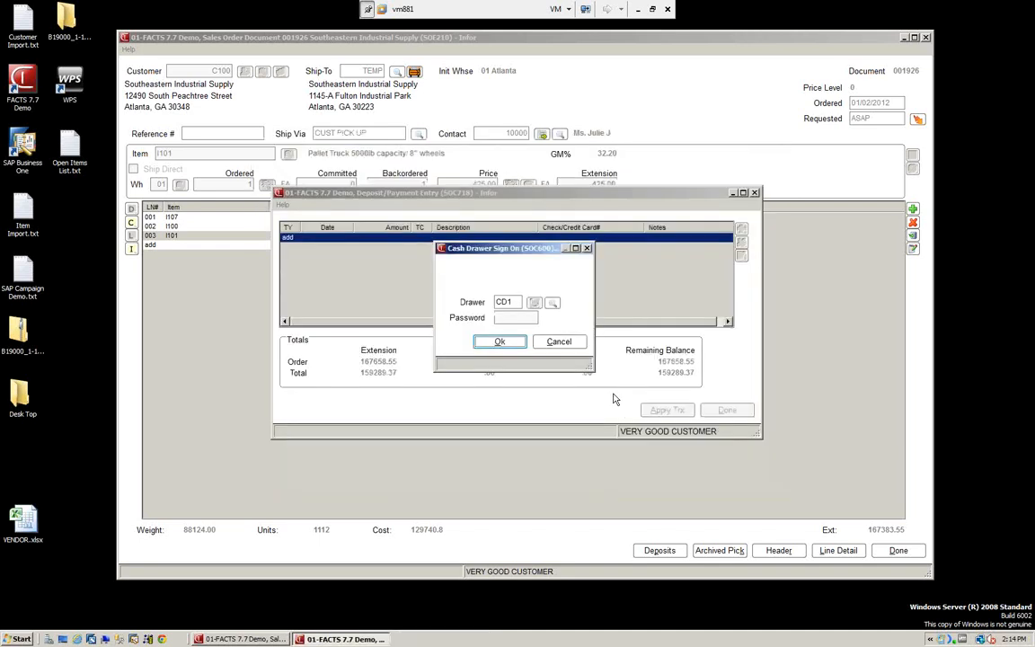
pyautogui.click(516, 345)
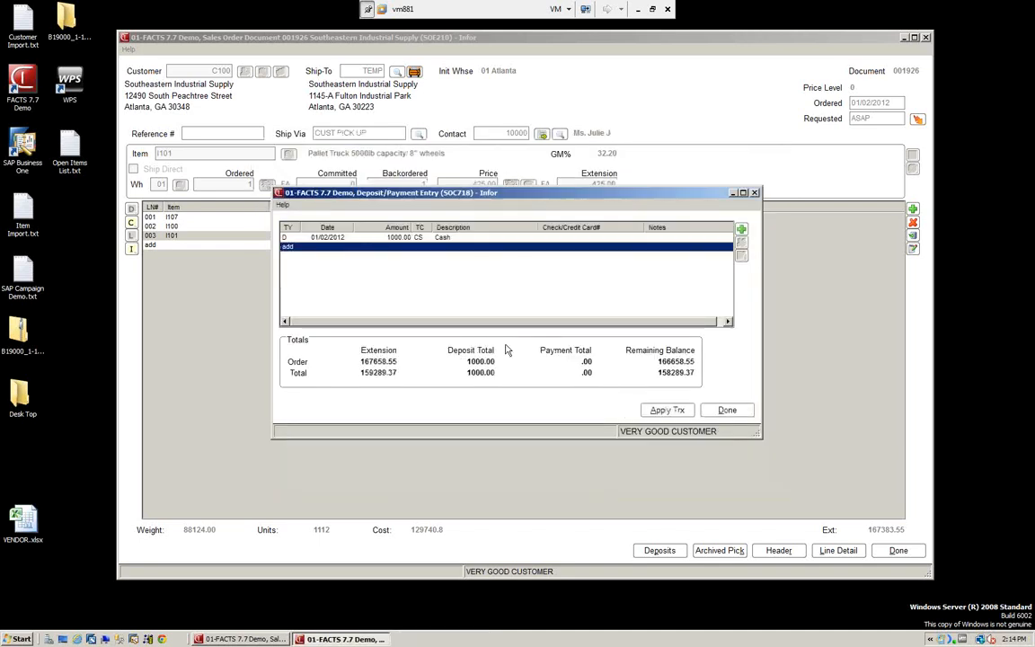
pyautogui.click(738, 413)
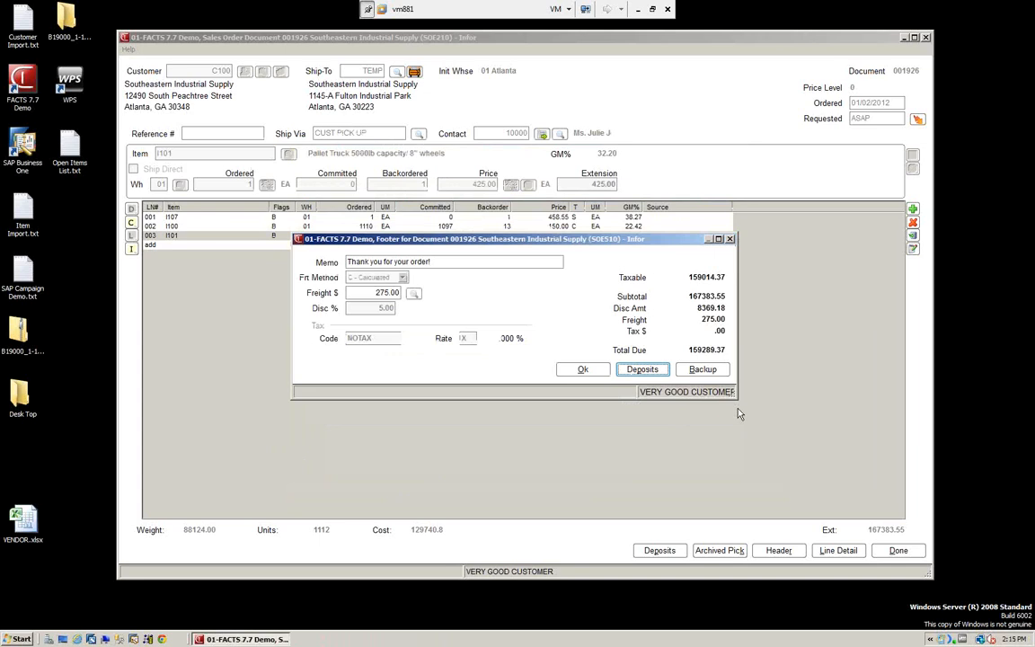
# Step: Accept the order footer, let the over-limit order go on hold, and save its Sales Order note
pyautogui.click(585, 371)
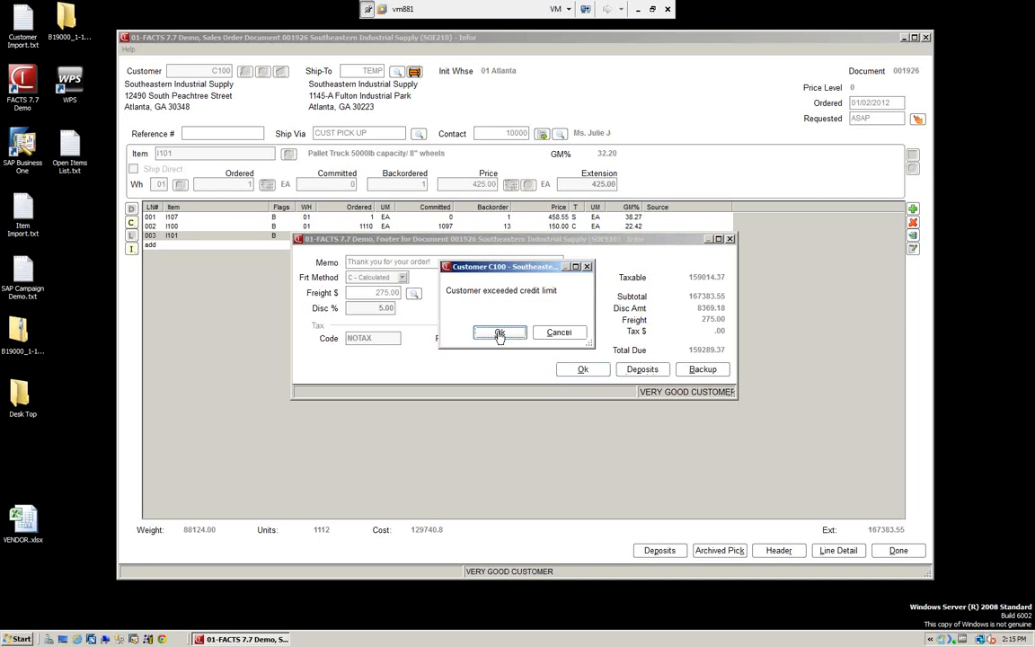
pyautogui.click(500, 333)
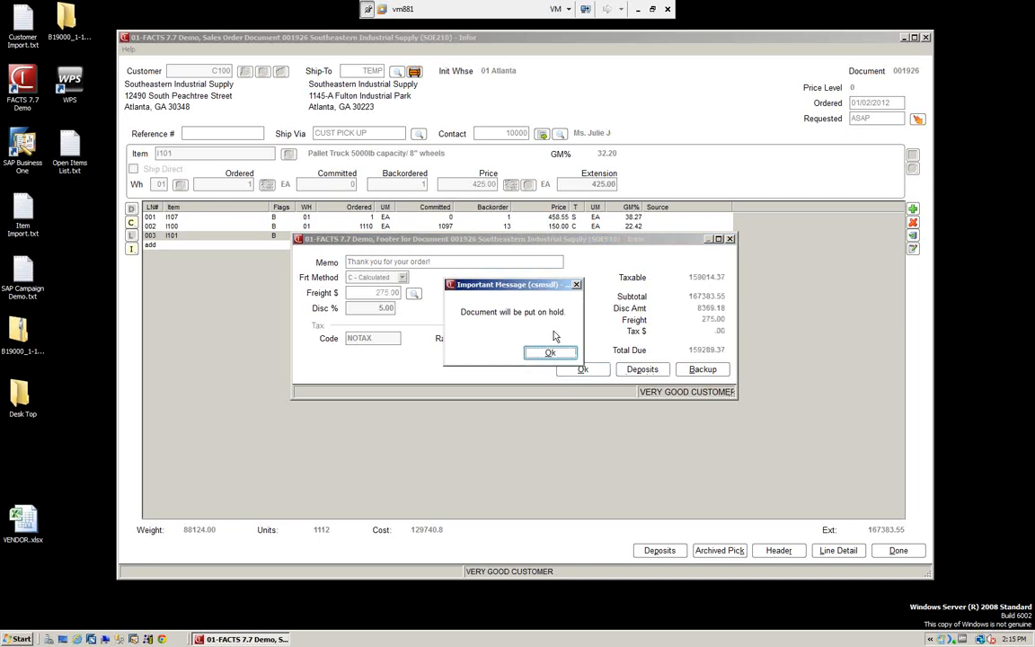
pyautogui.click(552, 353)
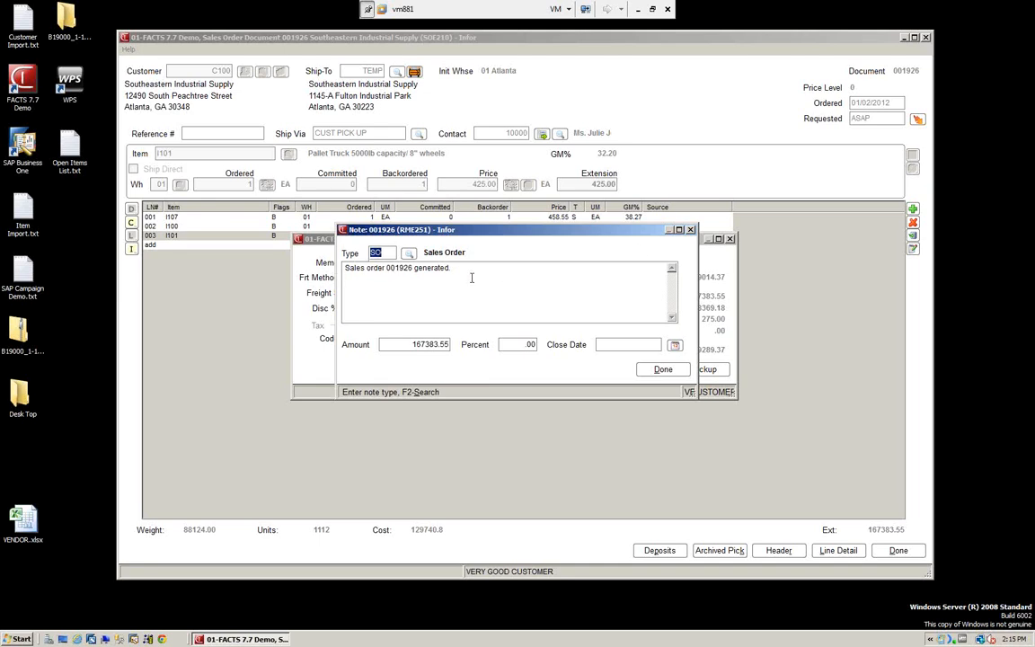
pyautogui.click(672, 370)
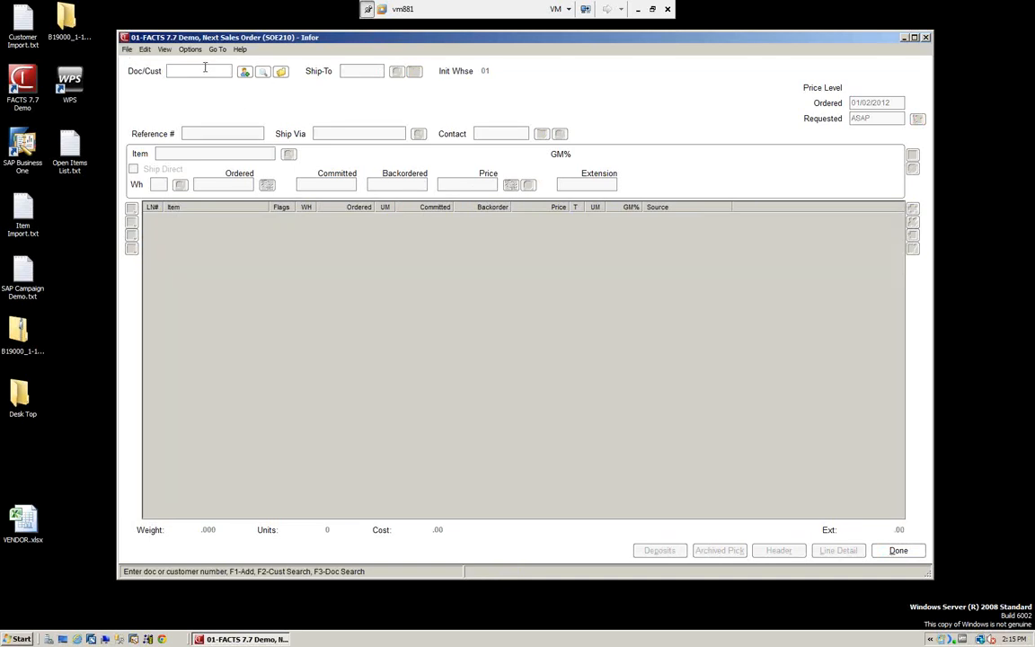
# Step: Look up the newly entered Southeastern Industrial Supply order, dated 01/02/12 with status *, and open it to check its hold
pyautogui.click(281, 73)
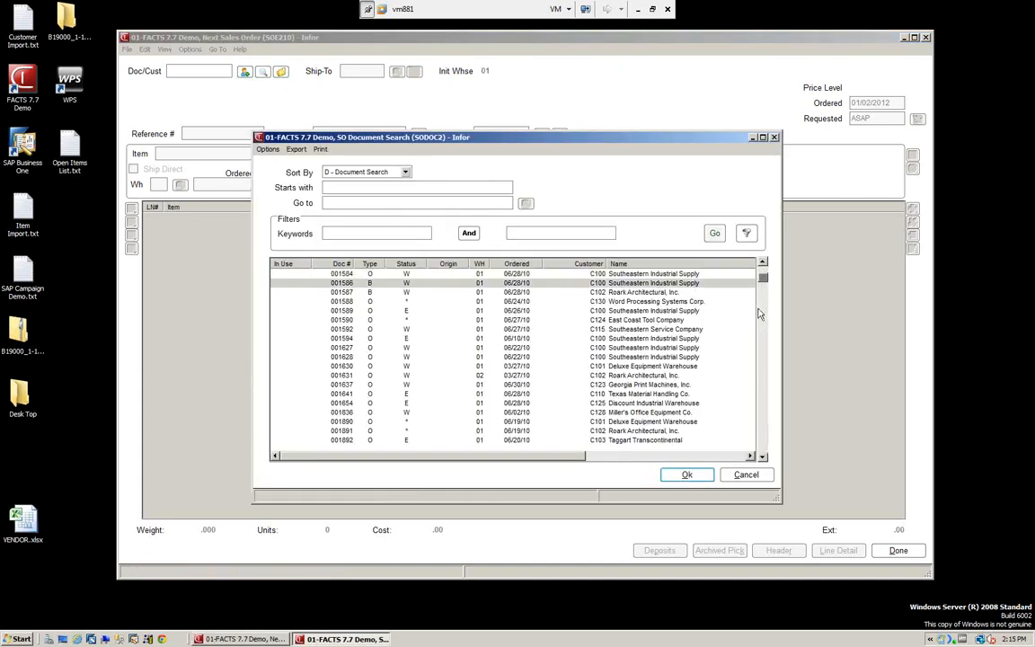
pyautogui.click(762, 351)
pyautogui.scroll(-5, 729, 405)
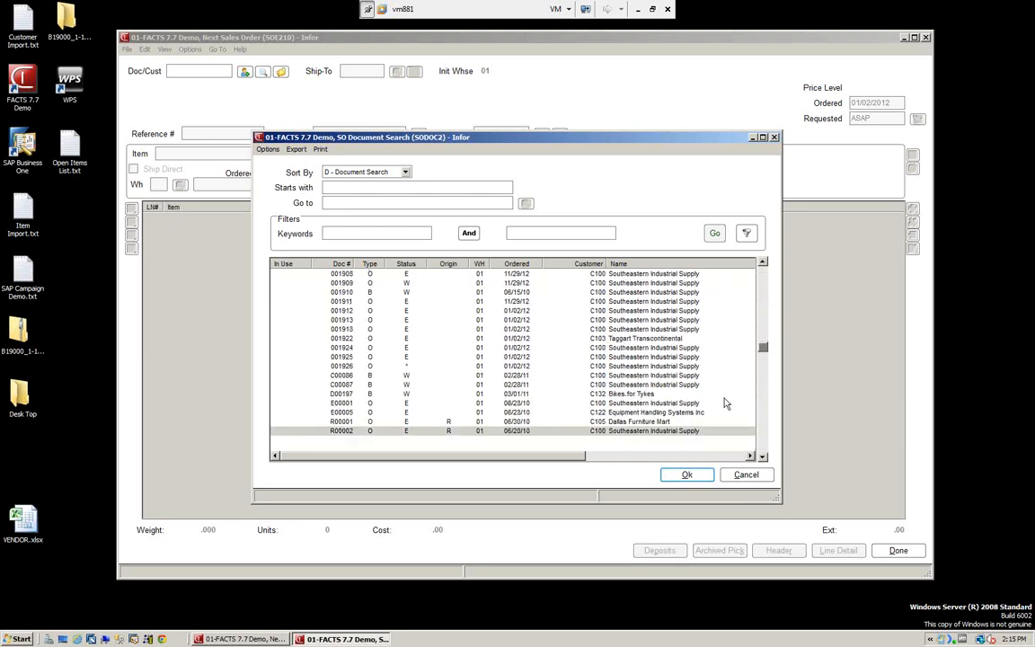
pyautogui.click(552, 353)
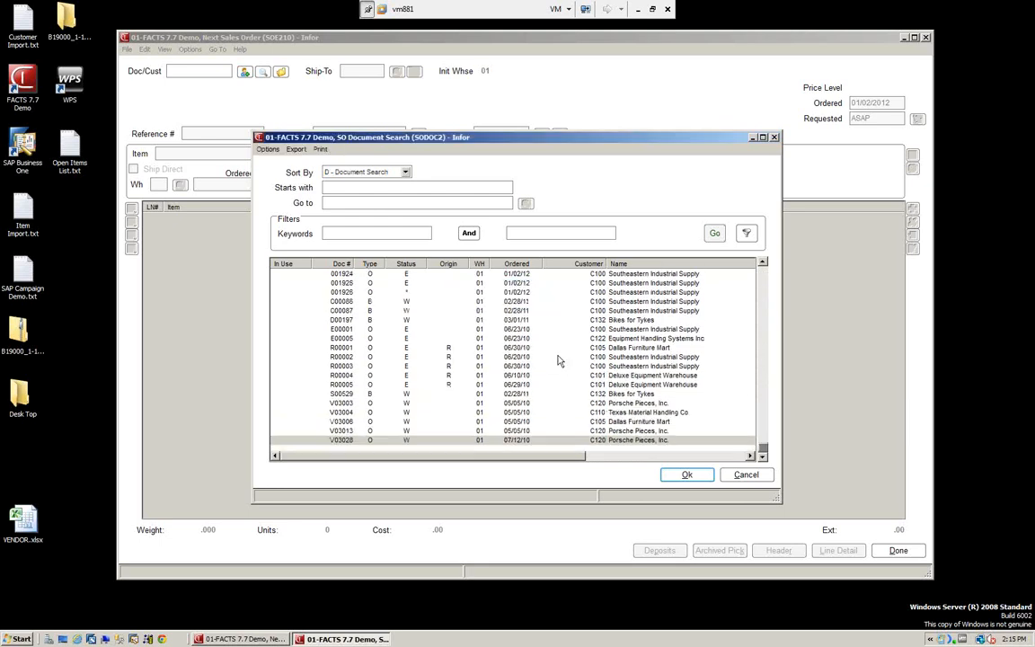
pyautogui.scroll(10, 555, 388)
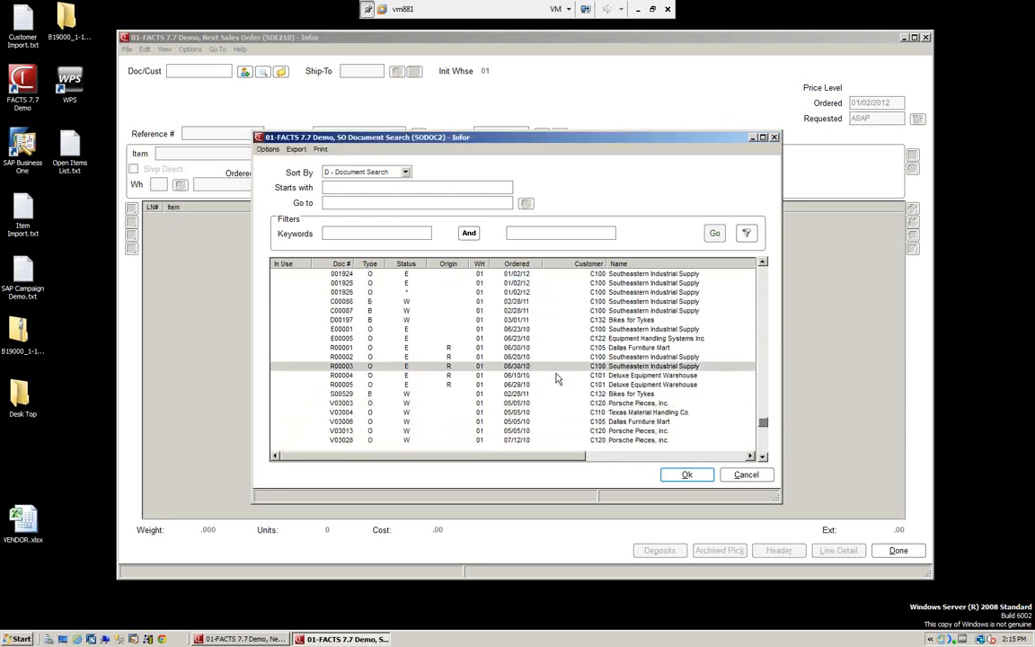
pyautogui.scroll(7, 548, 351)
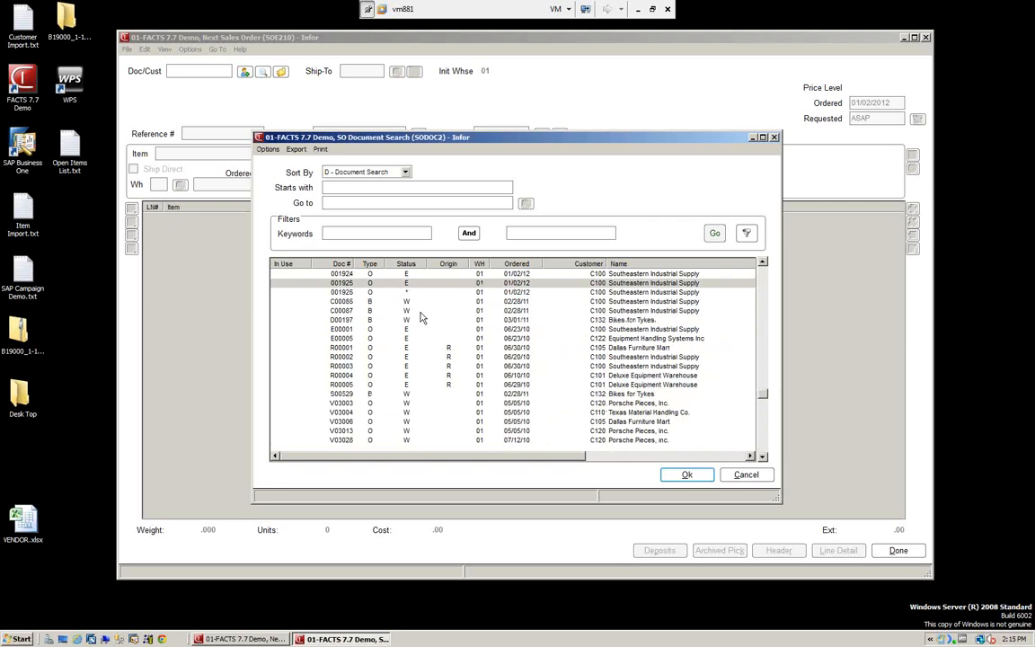
pyautogui.click(345, 293)
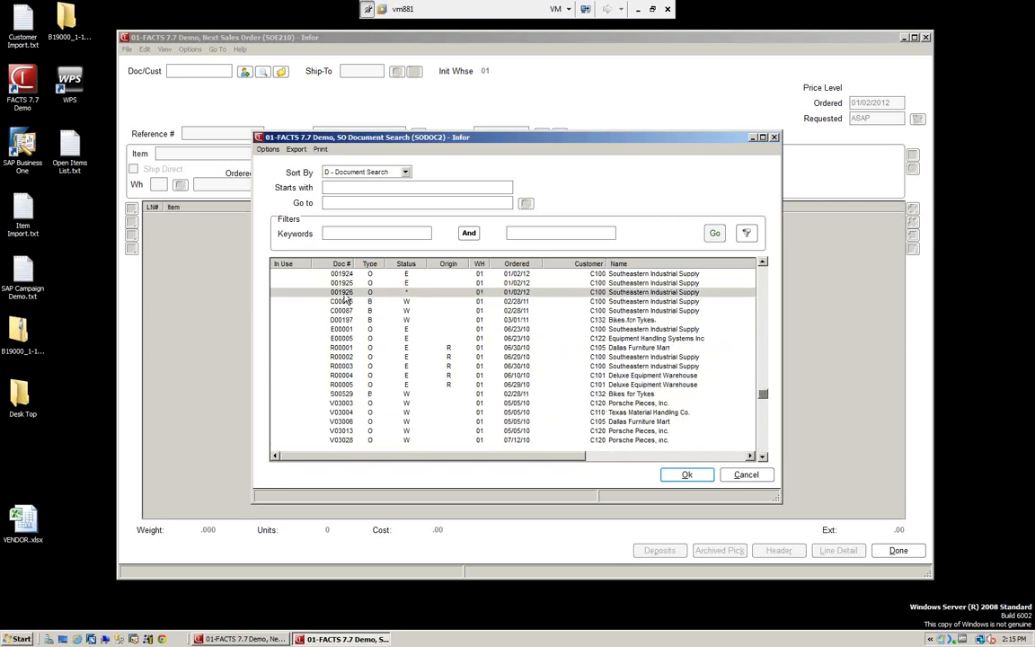
pyautogui.click(685, 475)
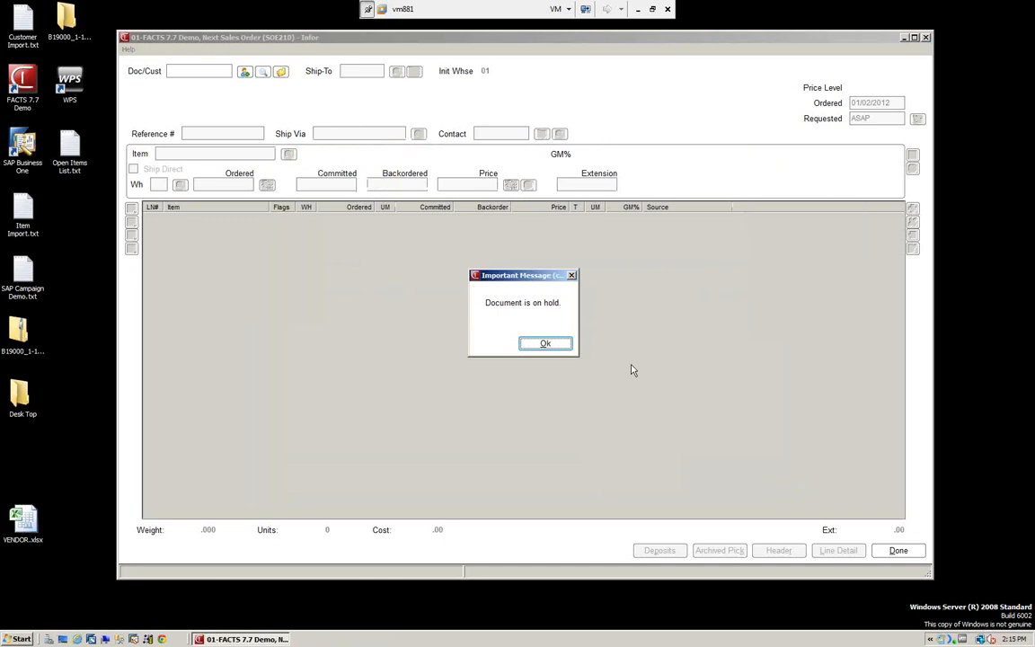
pyautogui.click(541, 345)
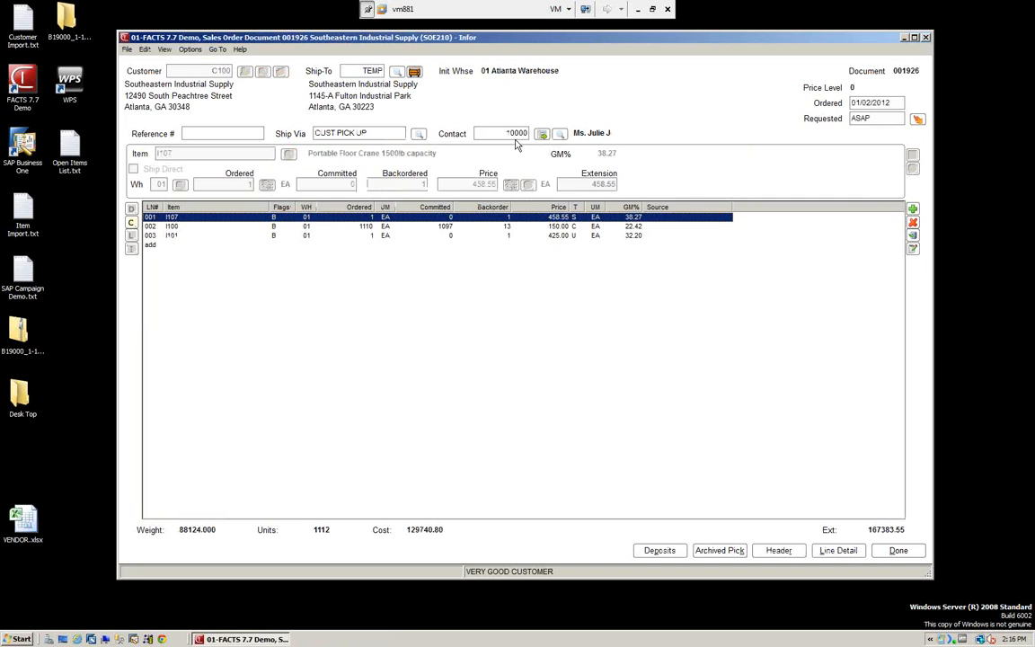
# Step: Finish the reopened order with its footer and note unchanged, and exit order entry
pyautogui.click(898, 551)
pyautogui.click(583, 370)
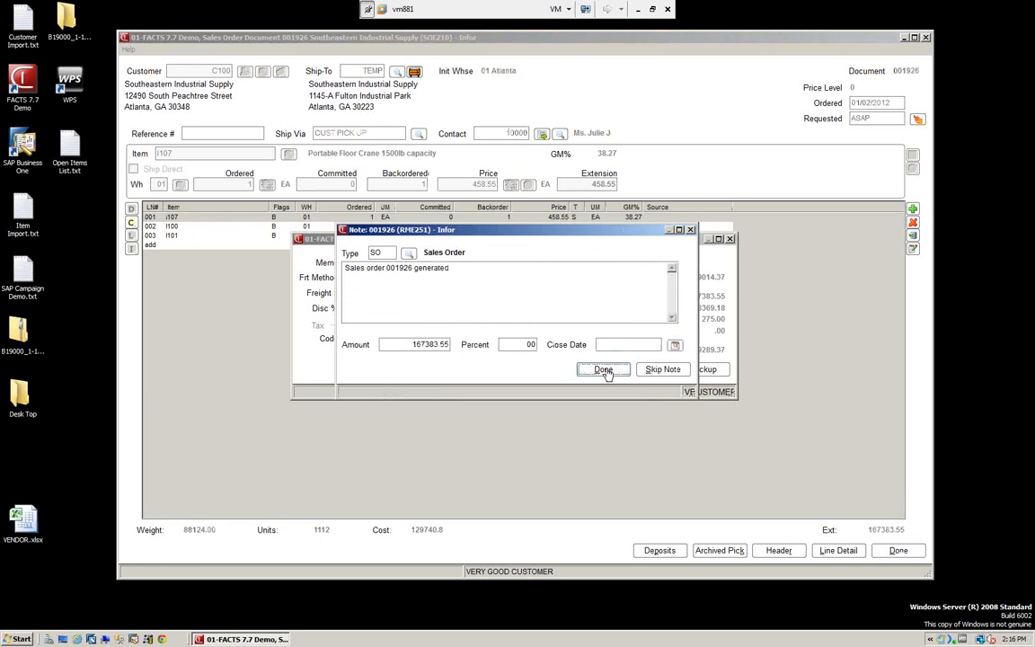
pyautogui.click(603, 371)
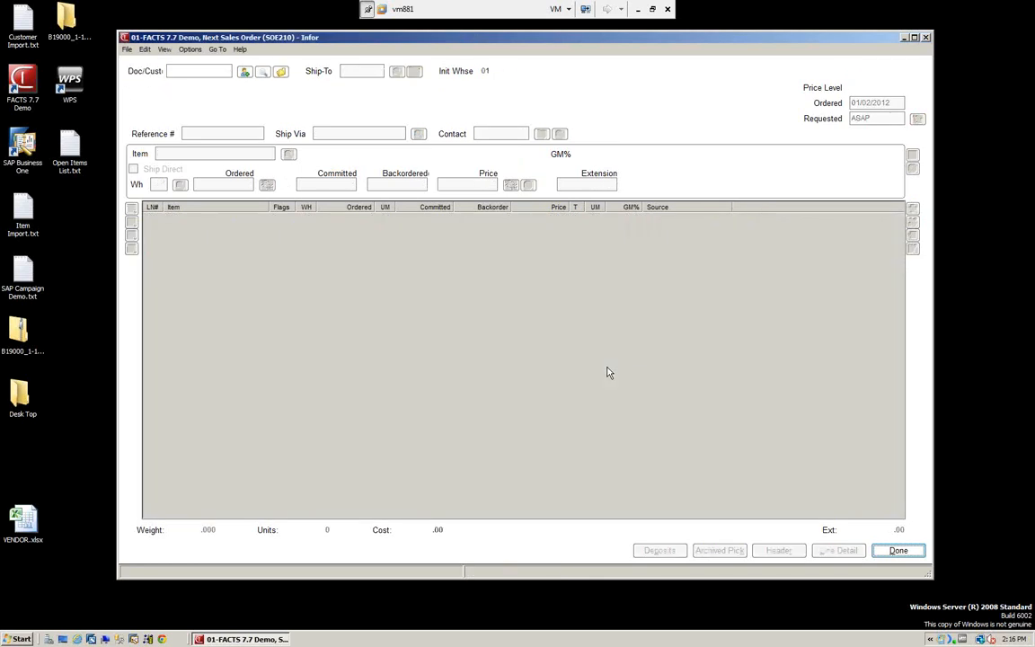
pyautogui.click(898, 550)
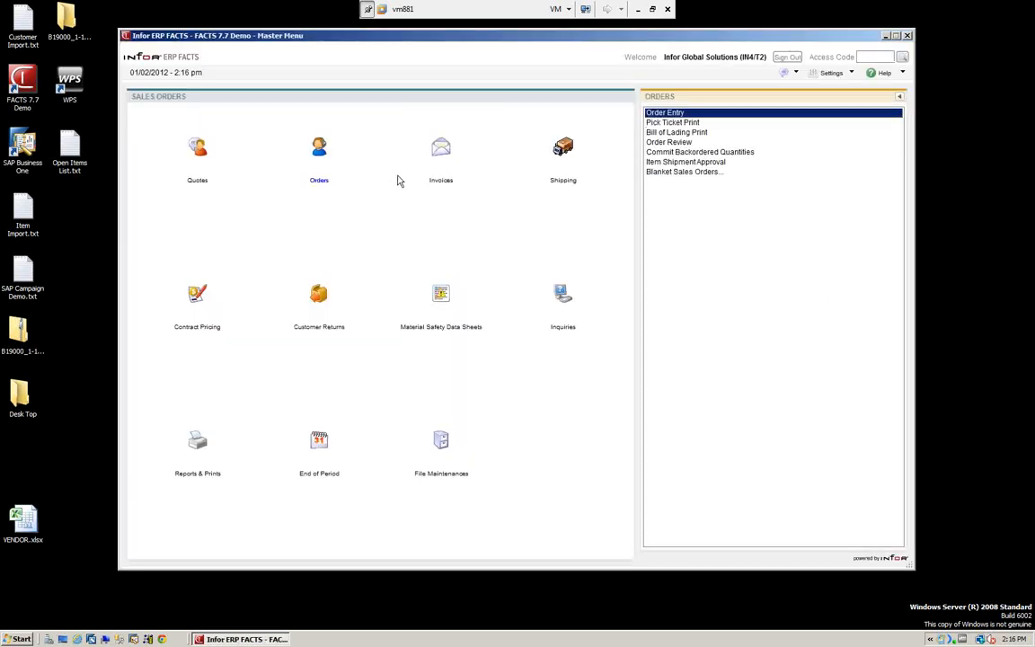
# Step: Start Pick Ticket Print and set the print option to P - Print
pyautogui.click(668, 124)
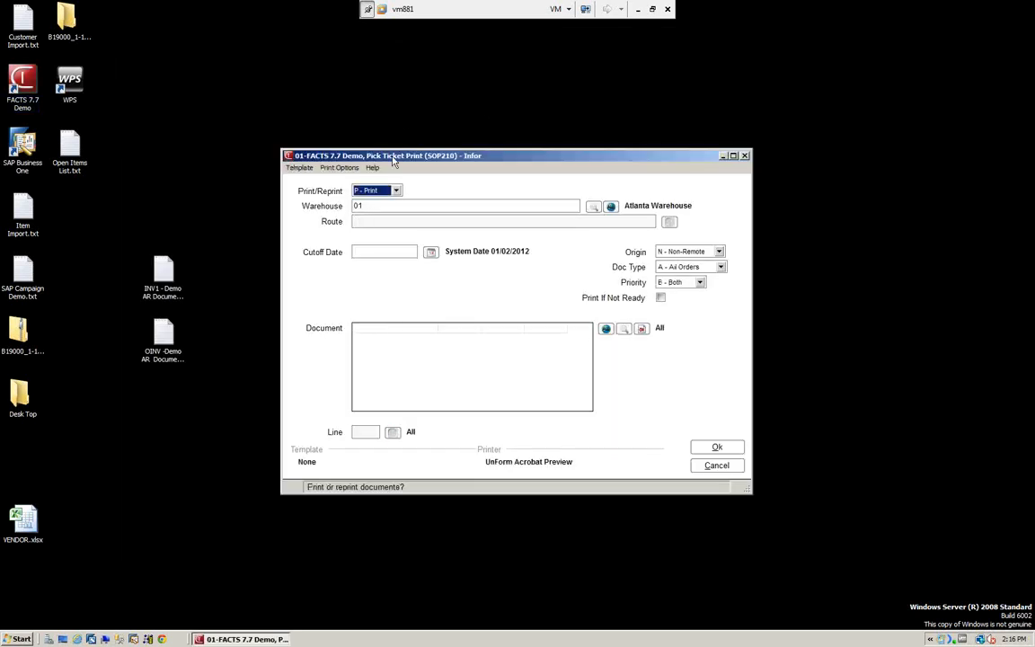
pyautogui.click(396, 191)
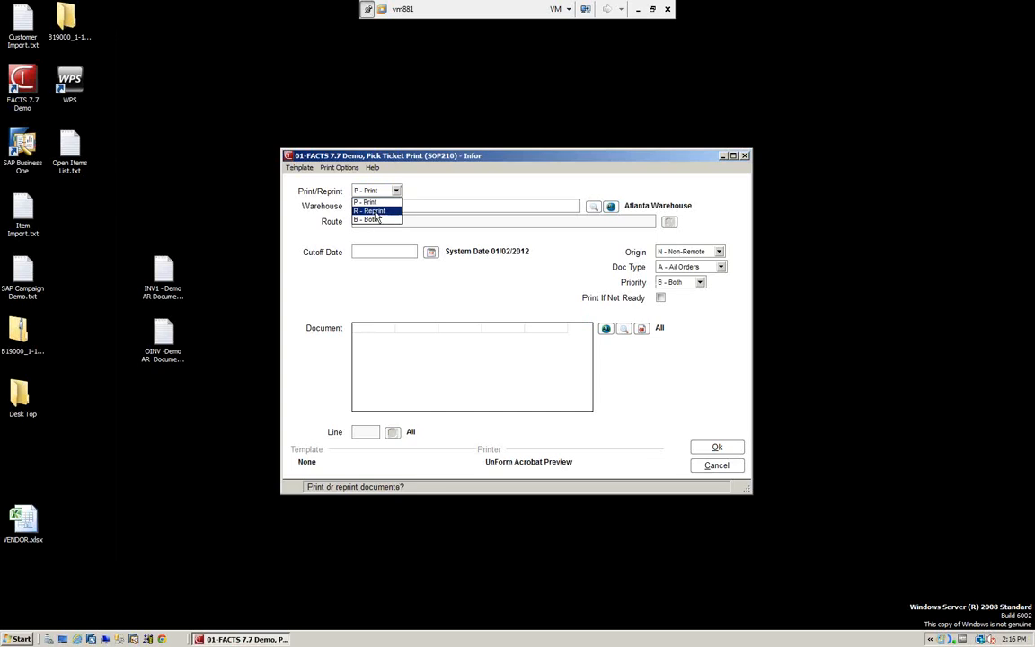
pyautogui.click(380, 201)
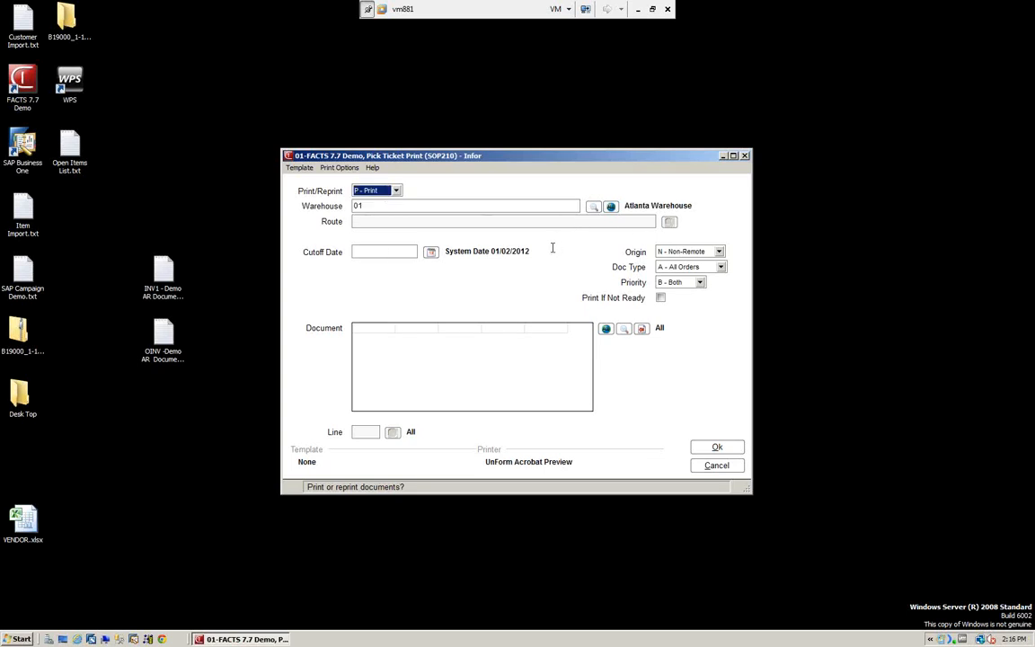
# Step: Try to select the Southeastern Industrial Supply order dated 01/02/12 with status * for pick ticket printing, and leave Pick Ticket Print
pyautogui.click(388, 335)
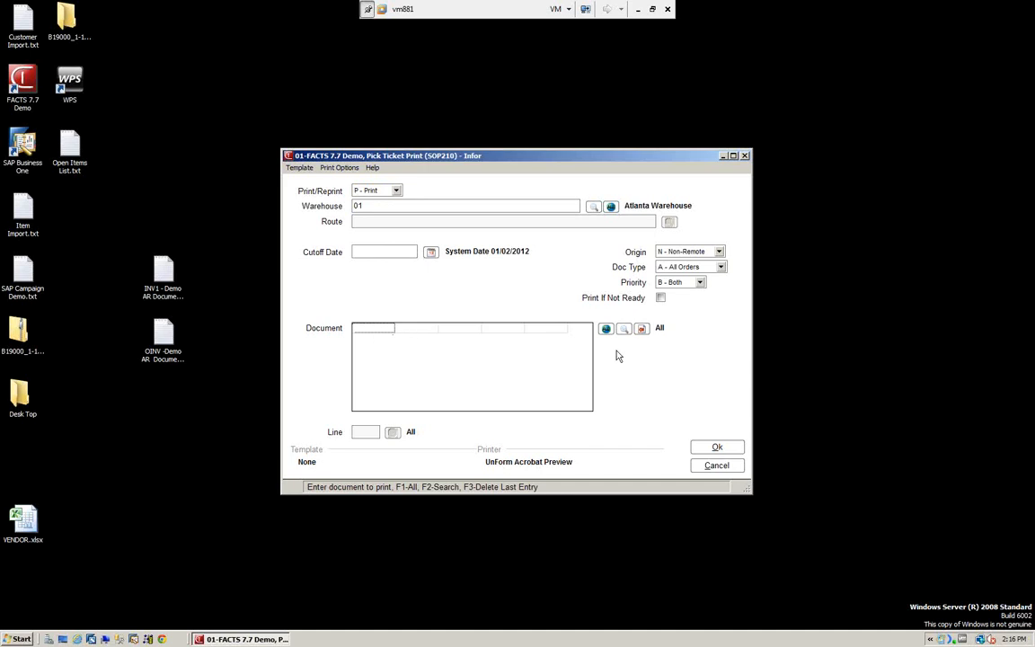
pyautogui.click(624, 329)
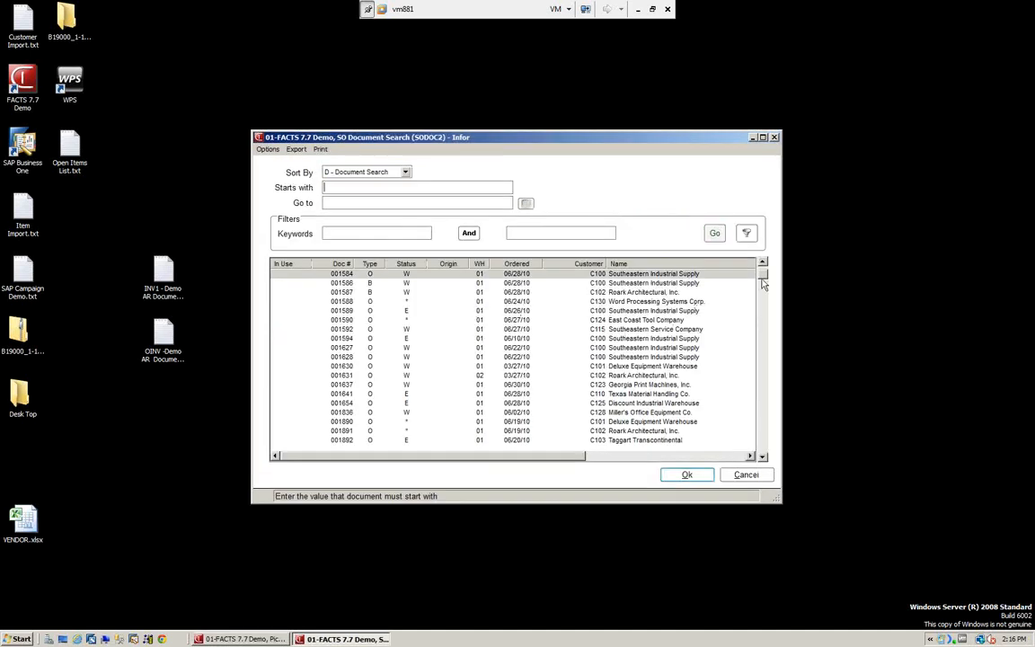
pyautogui.moveTo(762, 279); pyautogui.dragTo(768, 310)
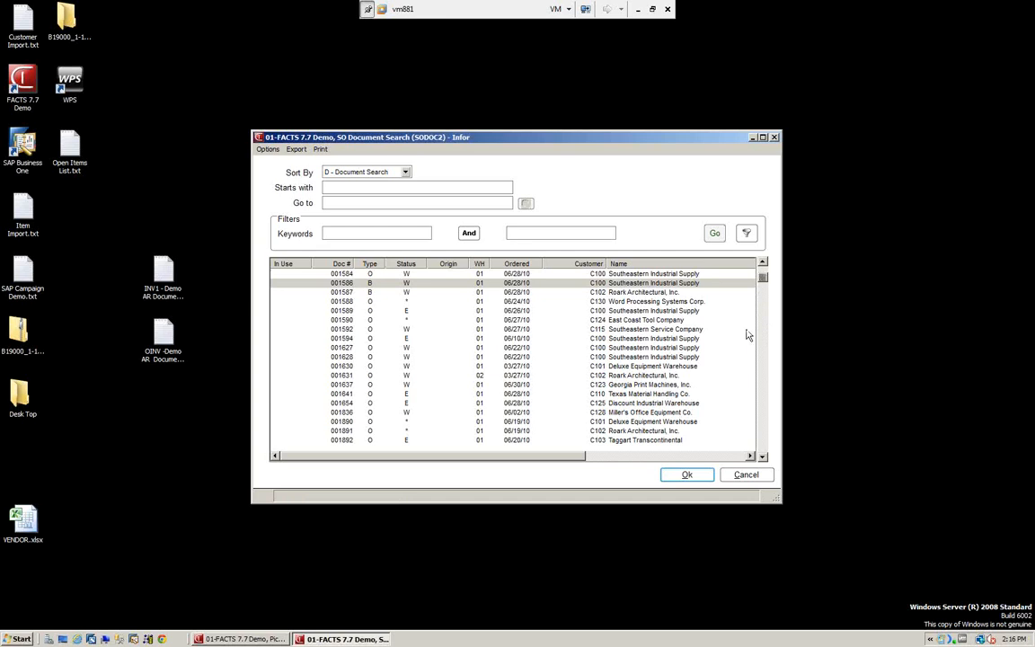
pyautogui.click(720, 338)
pyautogui.scroll(-14, 718, 339)
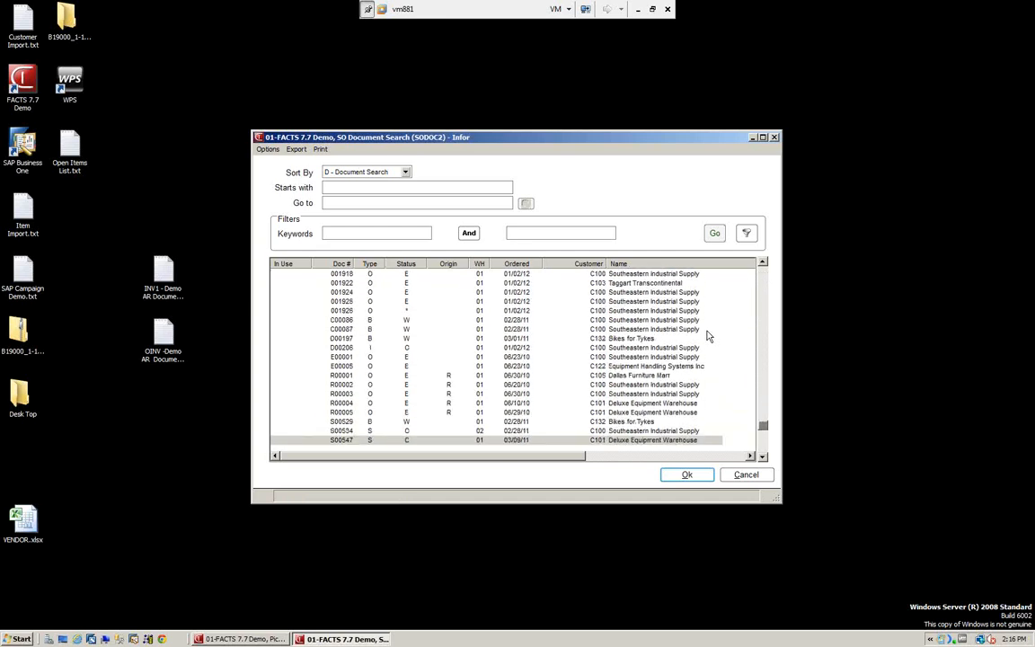
pyautogui.scroll(-3, 707, 337)
pyautogui.click(547, 353)
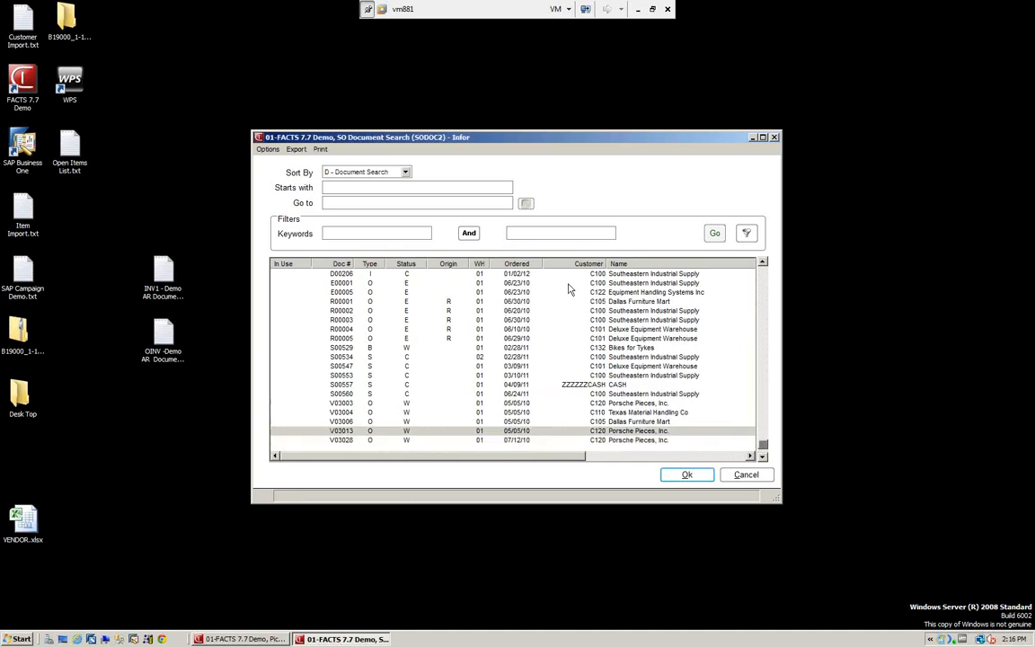
pyautogui.click(519, 275)
pyautogui.press('Up')
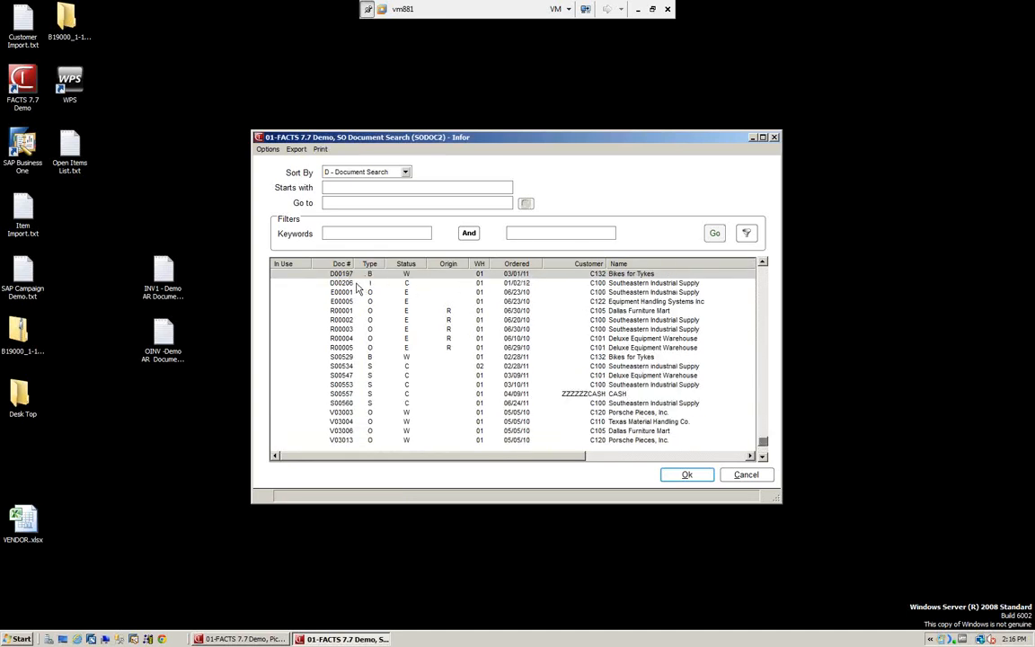
pyautogui.press('Up')
pyautogui.press('Up')
pyautogui.press('Up')
pyautogui.press('Up')
pyautogui.press('Up')
pyautogui.press('Up')
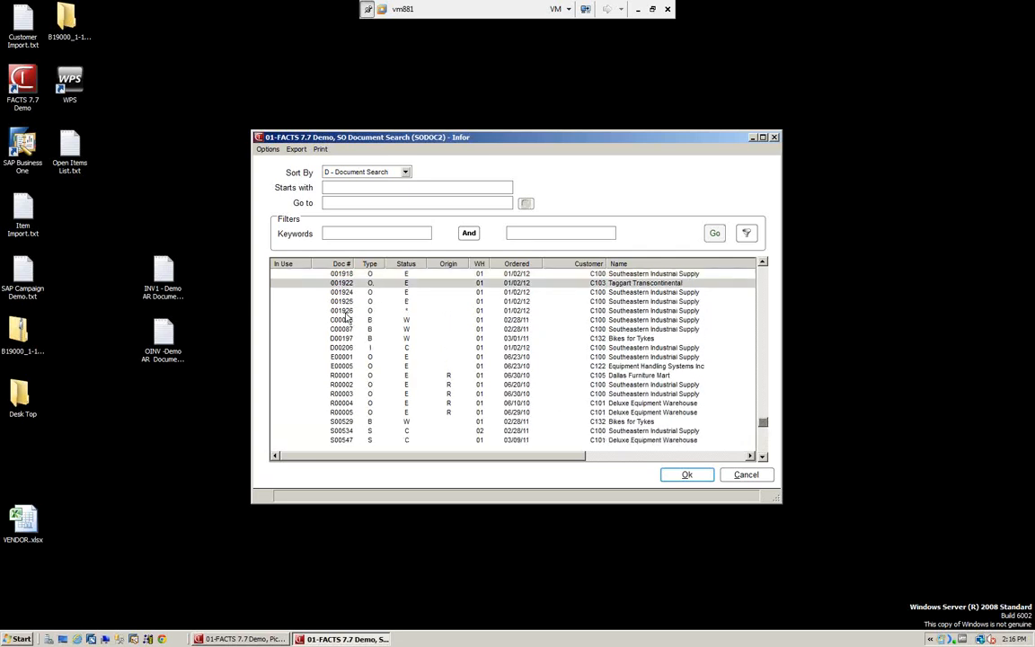
pyautogui.press('Down')
pyautogui.press('Down')
pyautogui.press('Down')
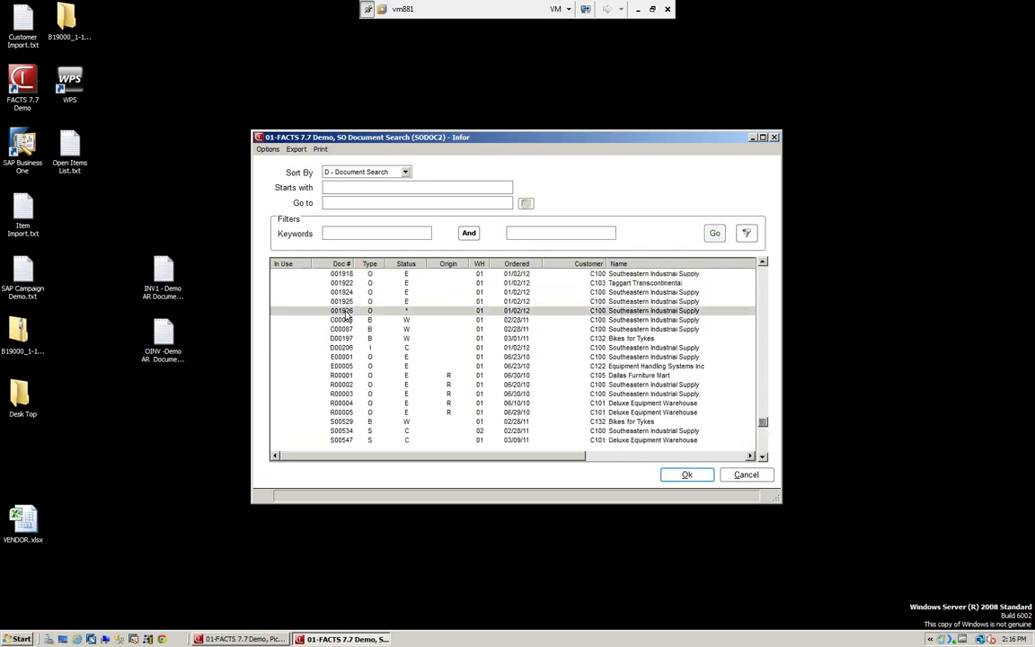
pyautogui.click(685, 475)
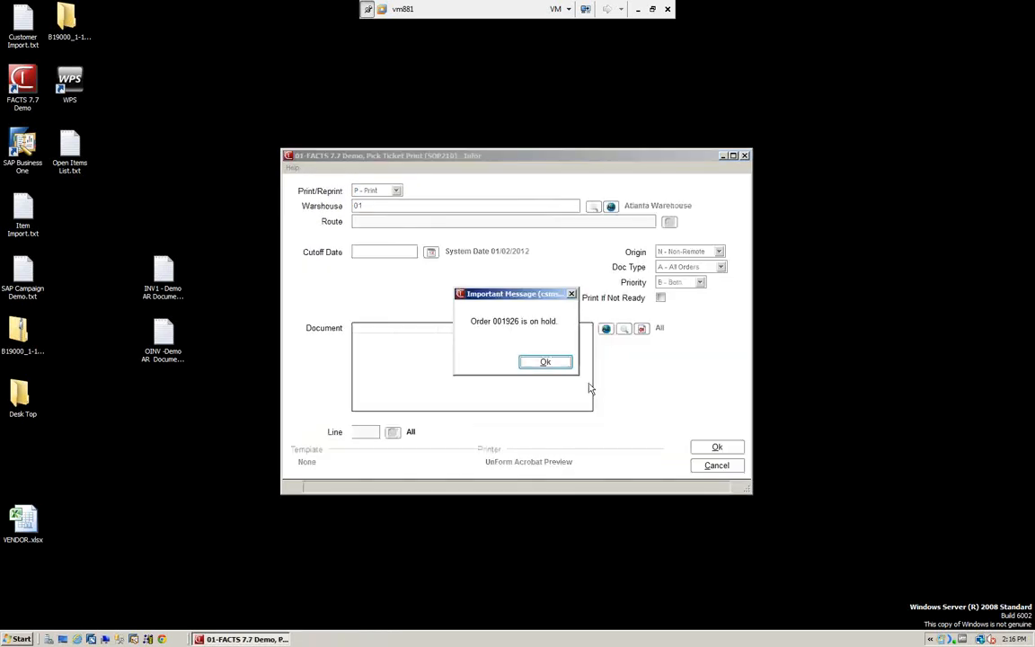
pyautogui.click(545, 362)
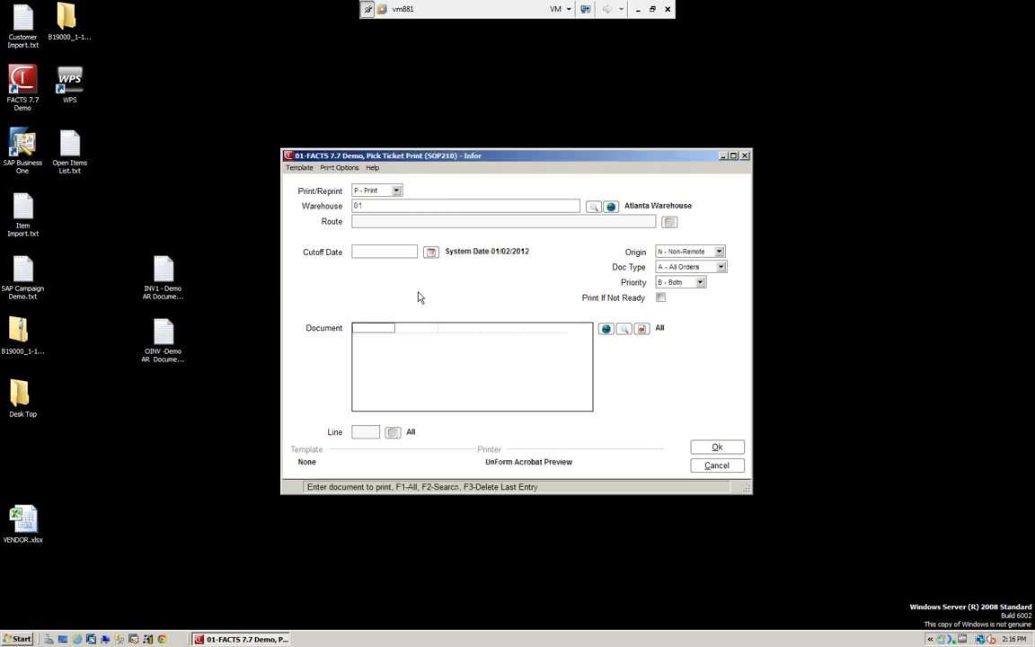
pyautogui.click(716, 467)
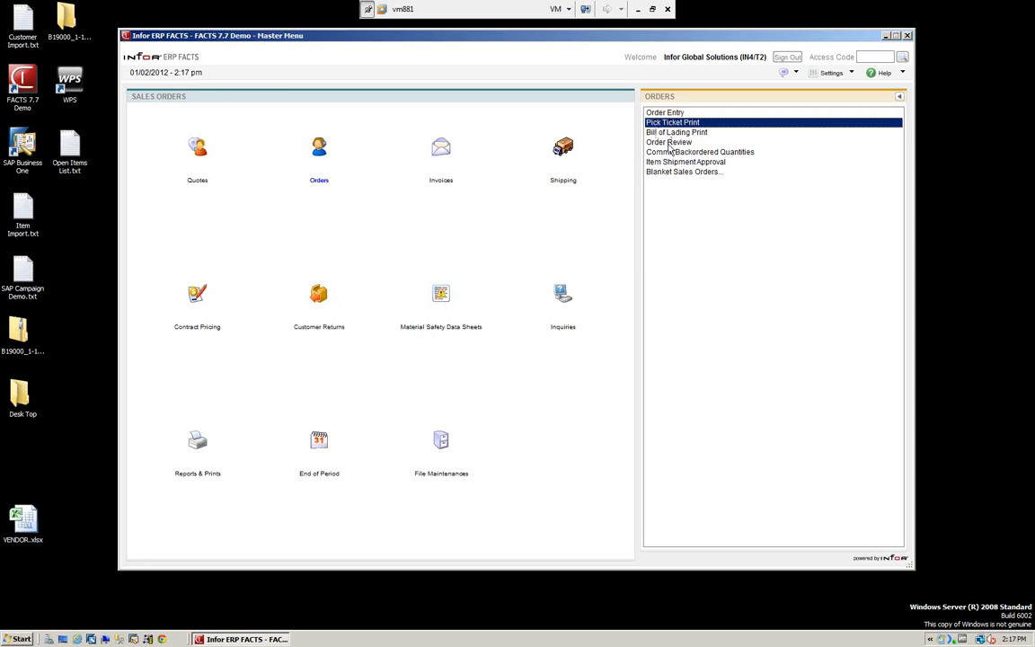
# Step: In Order Review for warehouse 01, release the Southeastern Industrial Supply order from credit hold and add it to the ready to print/reprint file
pyautogui.click(668, 143)
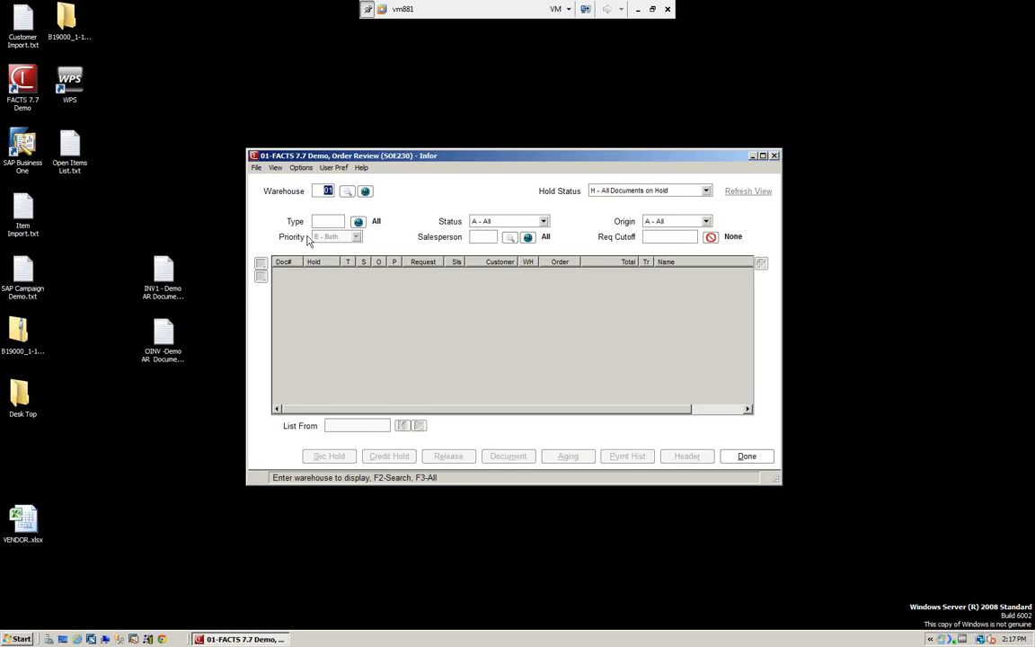
pyautogui.press('Return')
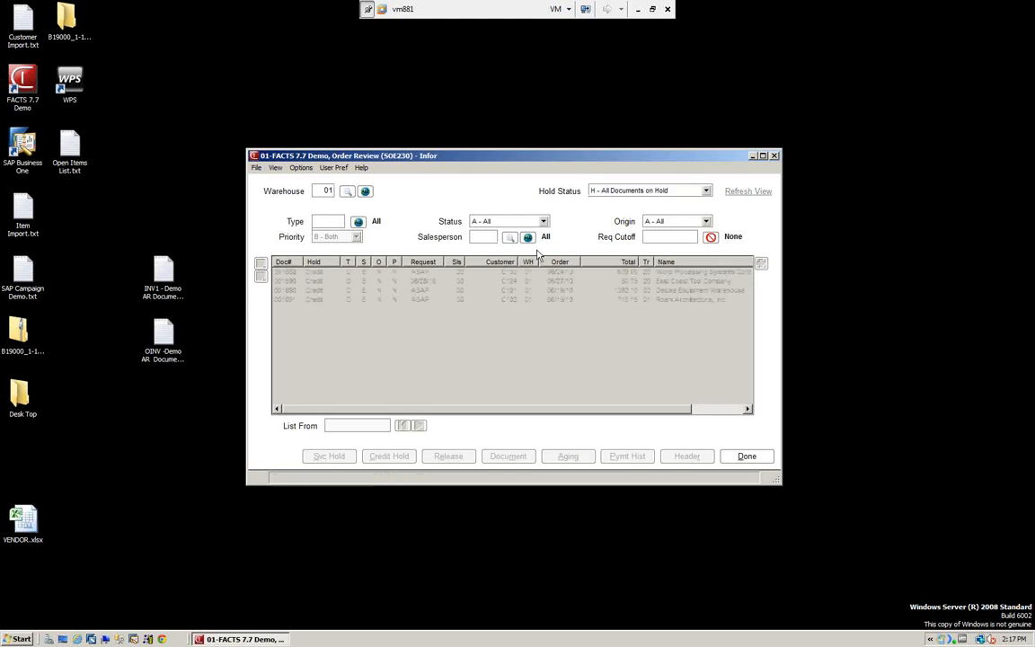
pyautogui.click(377, 310)
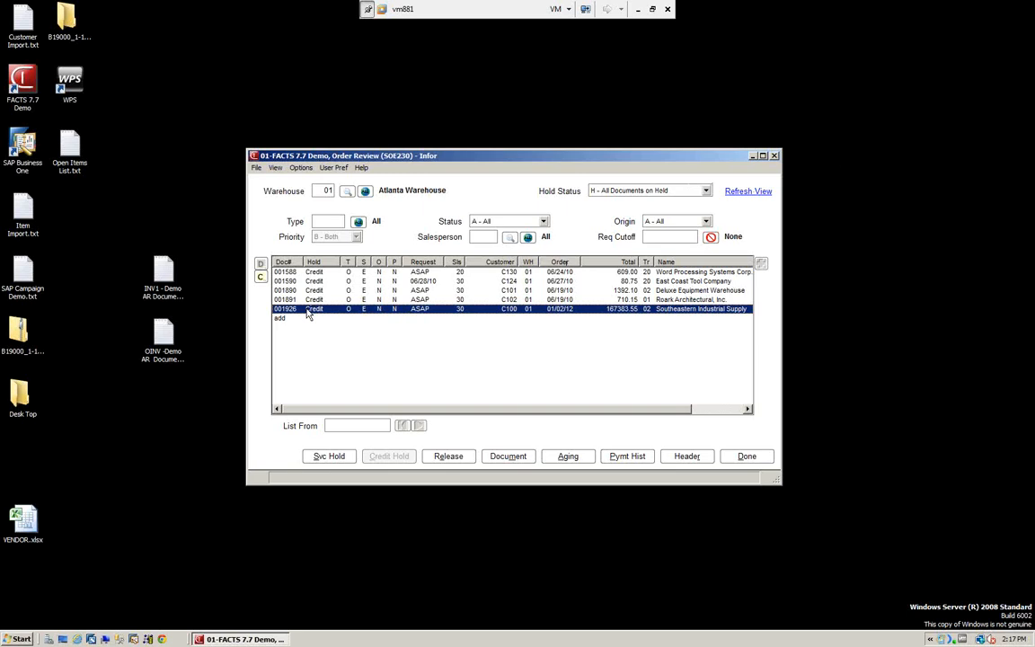
pyautogui.click(449, 457)
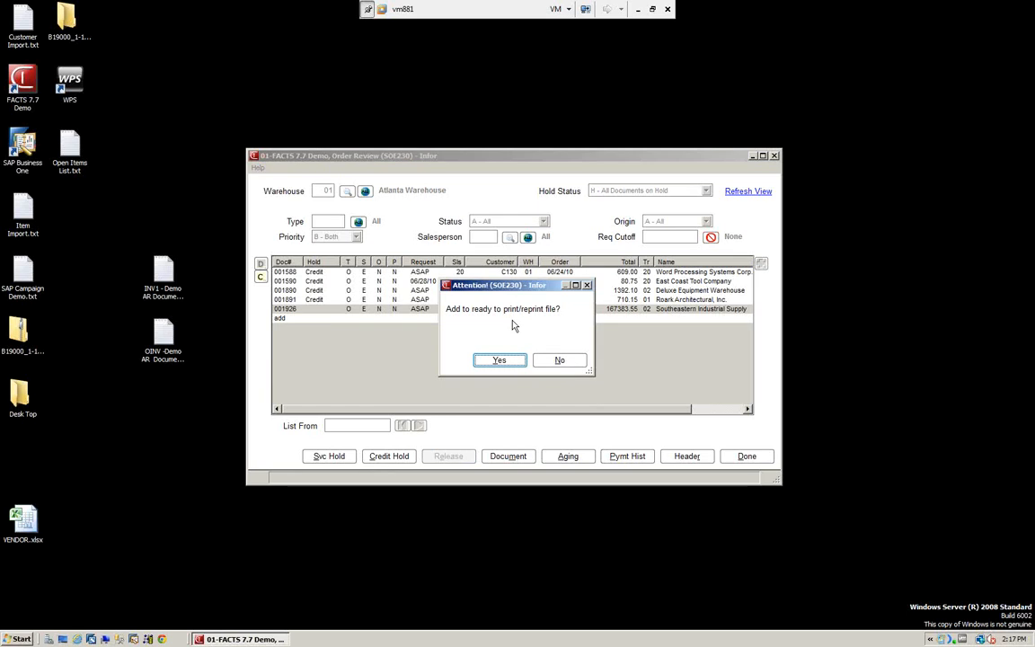
pyautogui.click(503, 360)
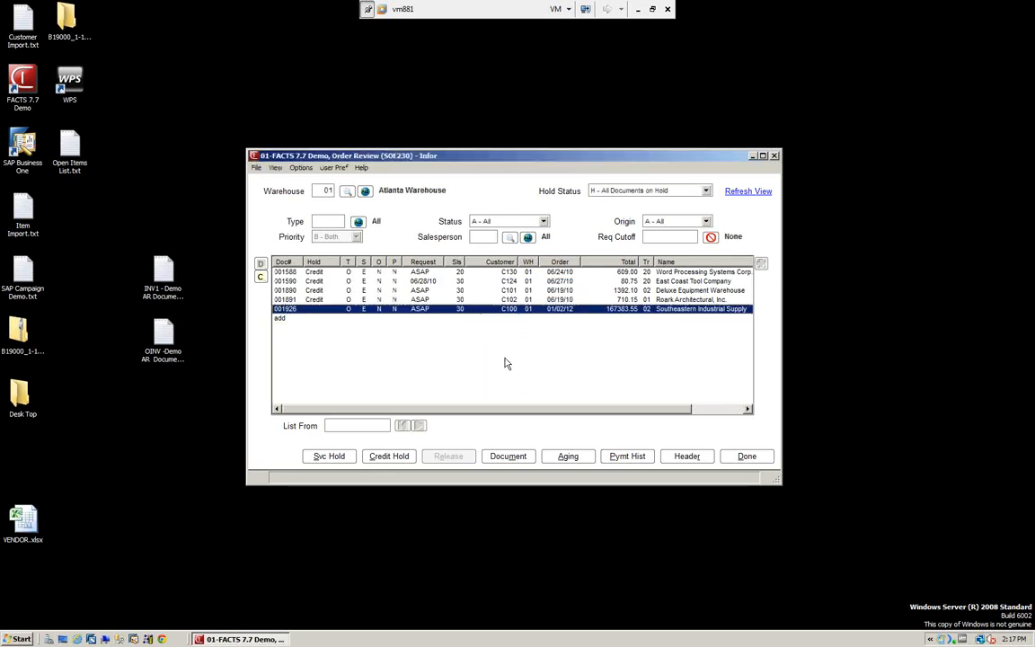
pyautogui.click(753, 460)
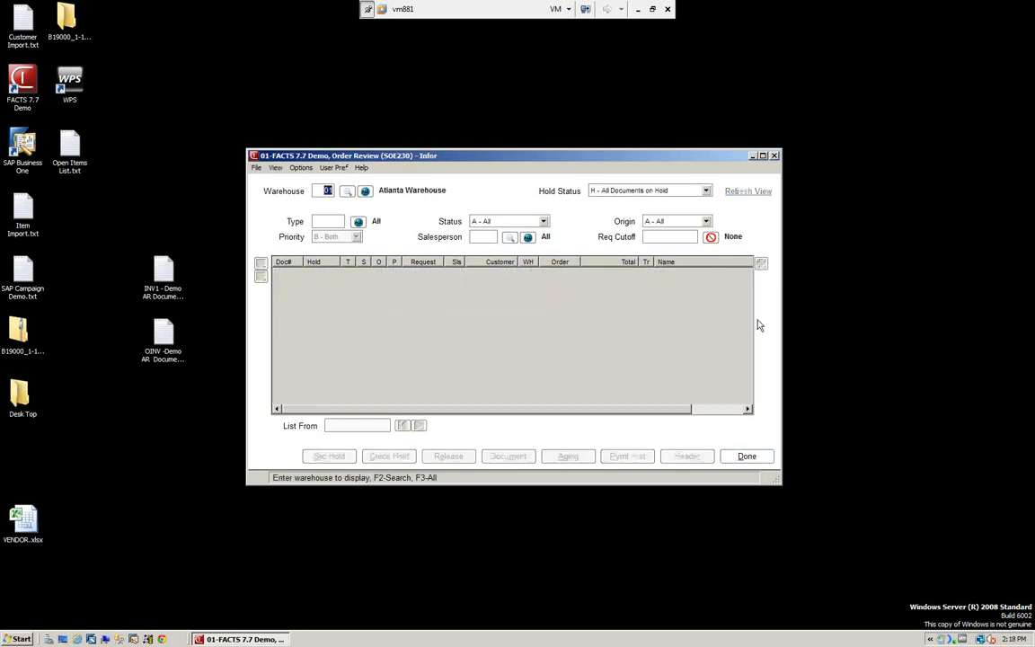
# Step: Review warehouse 01's documents on hold and its full list under A - All Documents, and exit Order Review
pyautogui.press('Return')
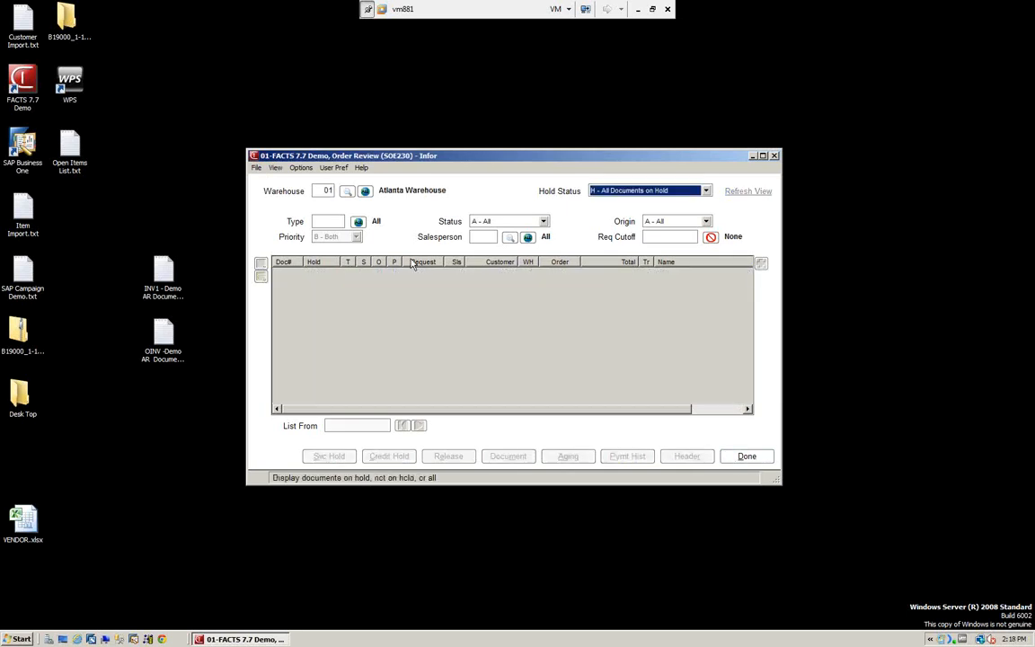
pyautogui.press('Return')
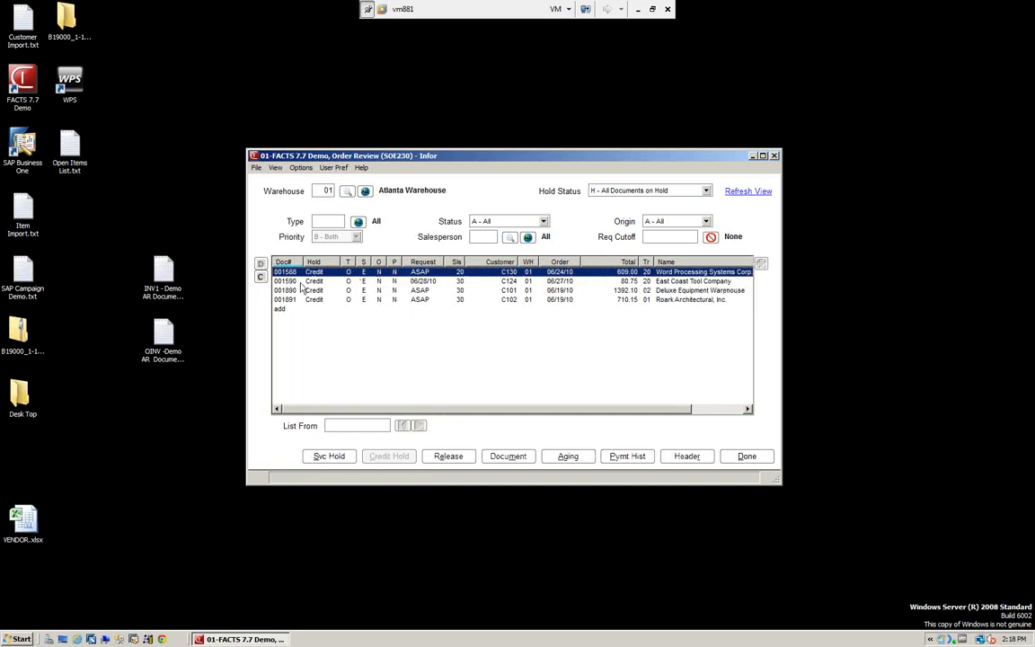
pyautogui.click(706, 192)
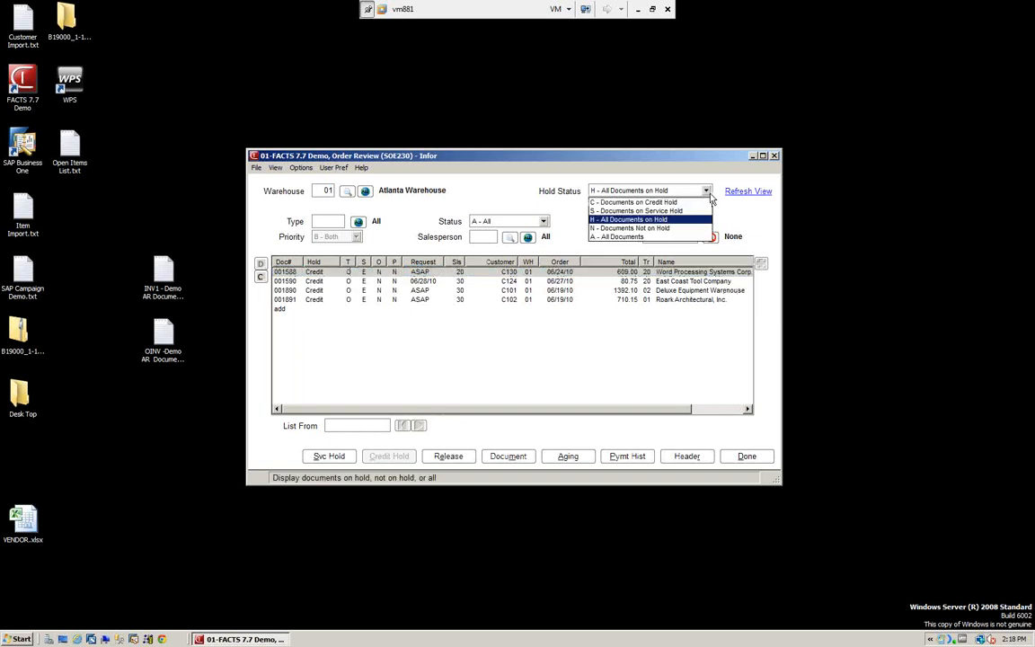
pyautogui.click(635, 230)
pyautogui.press('Down')
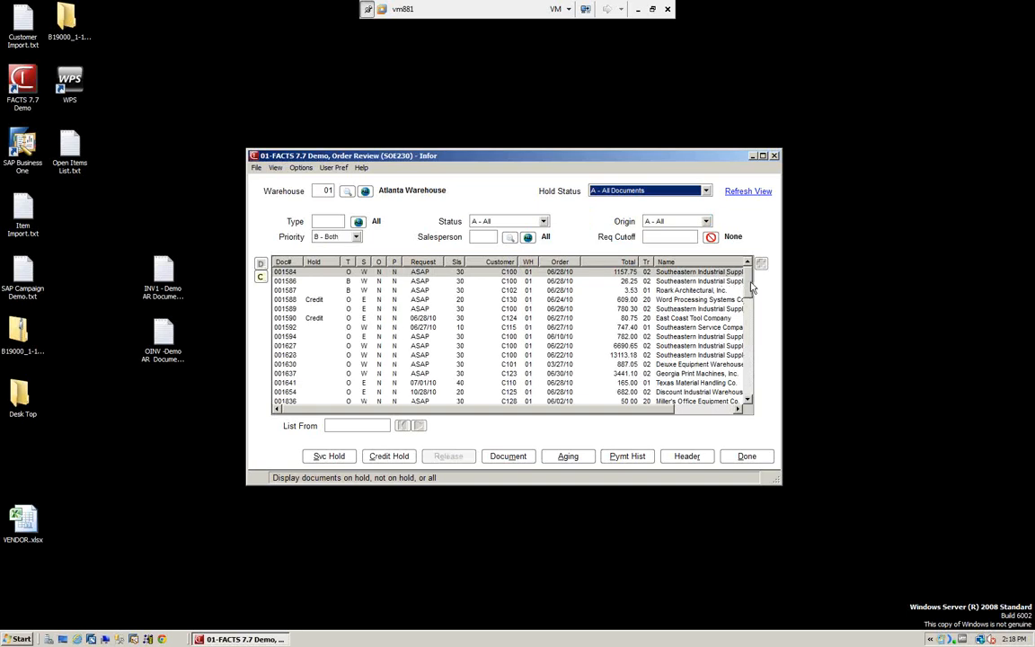
pyautogui.moveTo(753, 286); pyautogui.dragTo(765, 382)
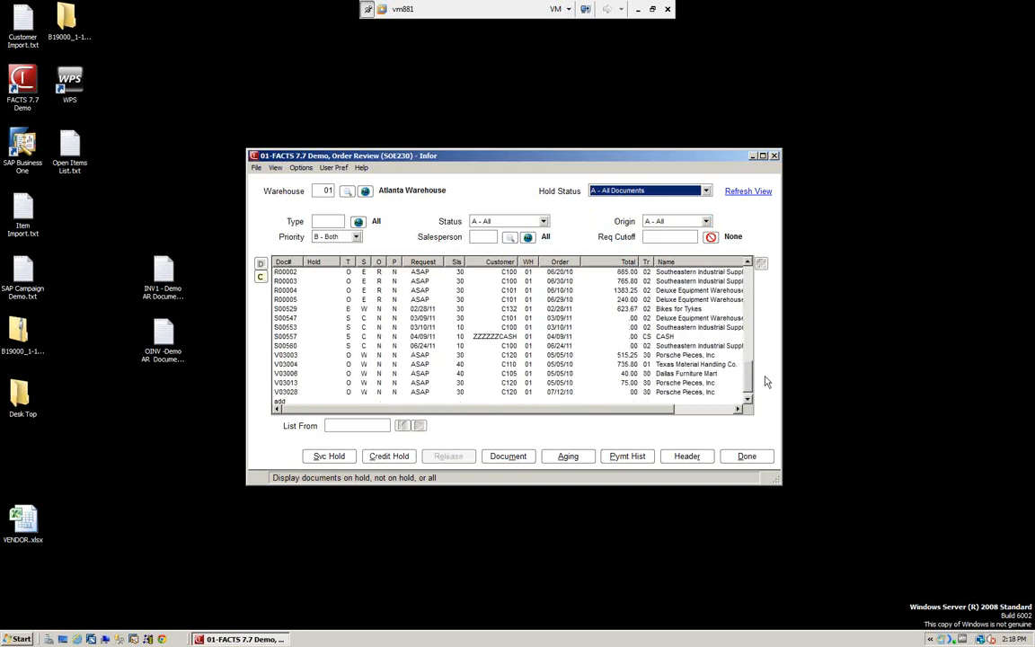
pyautogui.click(746, 457)
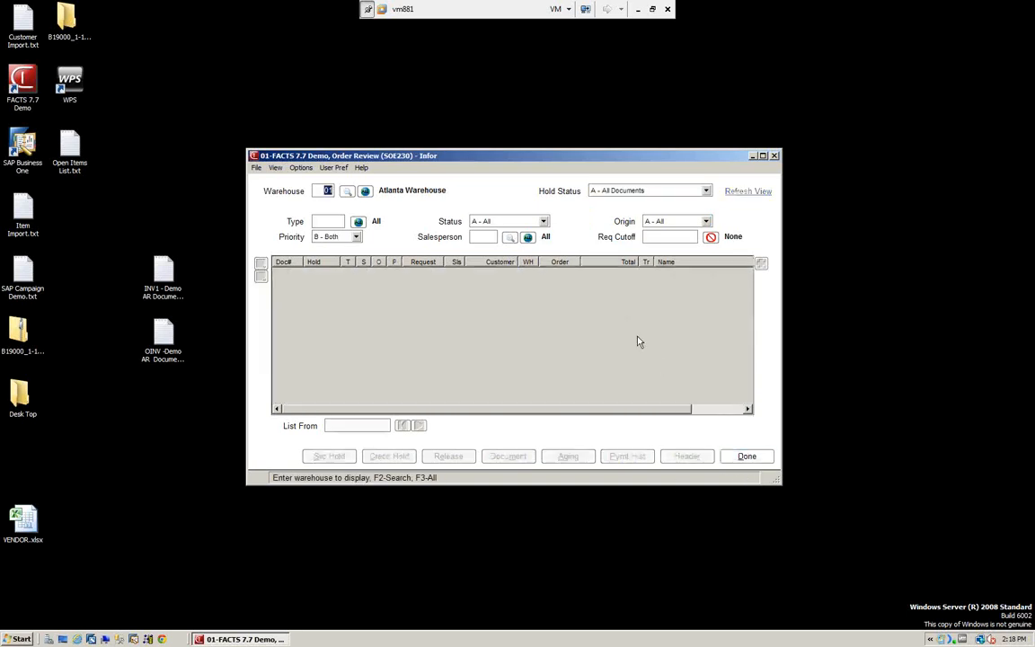
pyautogui.click(748, 457)
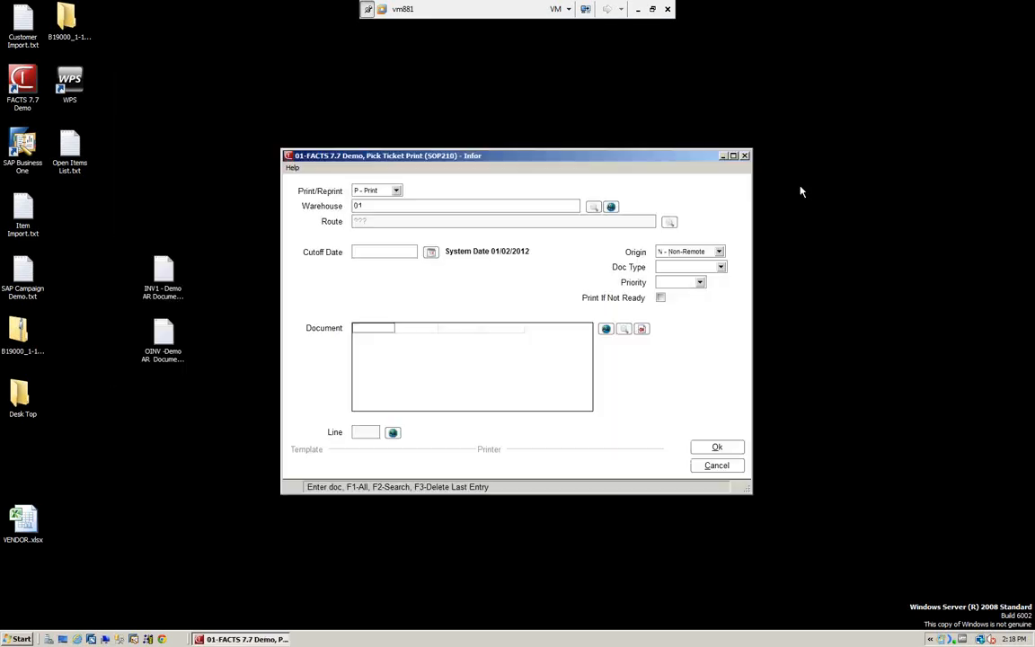
# Step: Enter the released Southeastern Industrial Supply order as the document to print in Pick Ticket Print
pyautogui.click(363, 331)
pyautogui.write('001926')
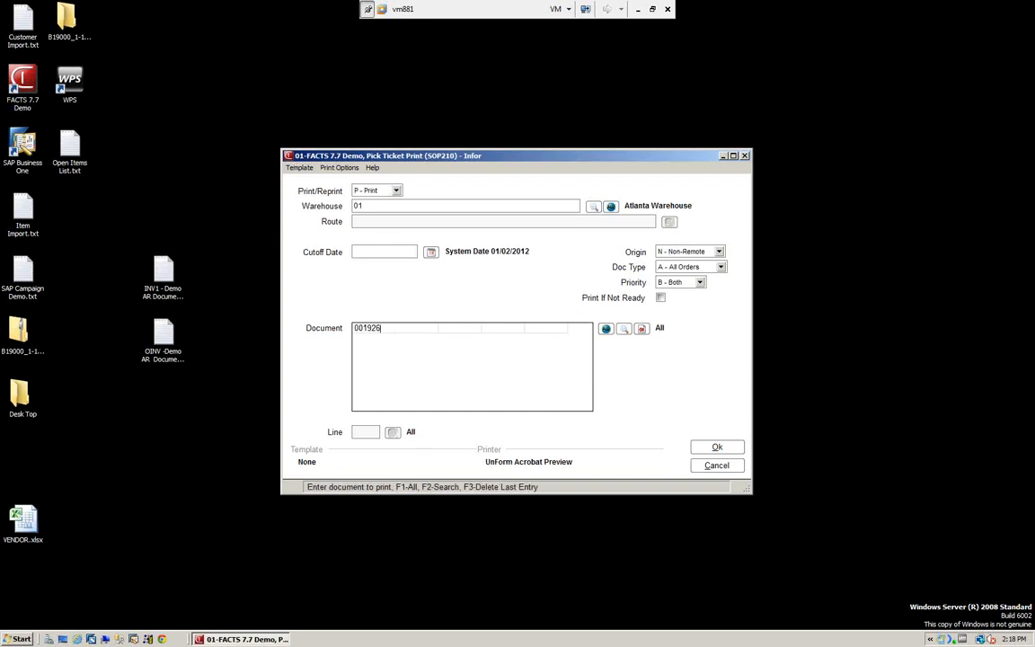
pyautogui.press('Return')
# Step: Set the pick ticket's print properties to printer 0, Print to file
pyautogui.click(342, 168)
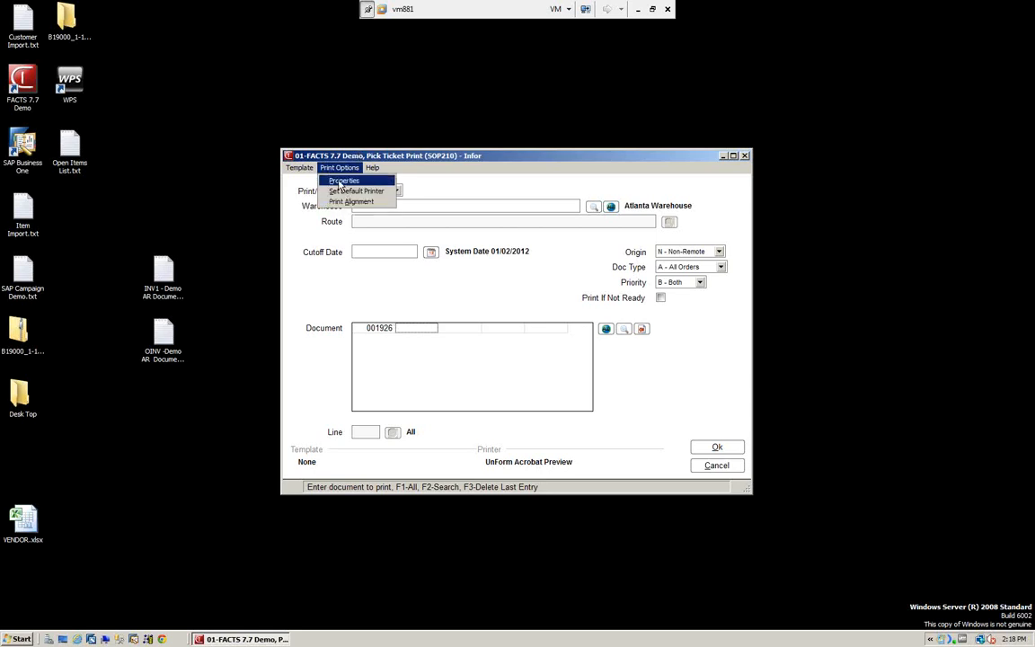
pyautogui.click(341, 181)
pyautogui.click(439, 266)
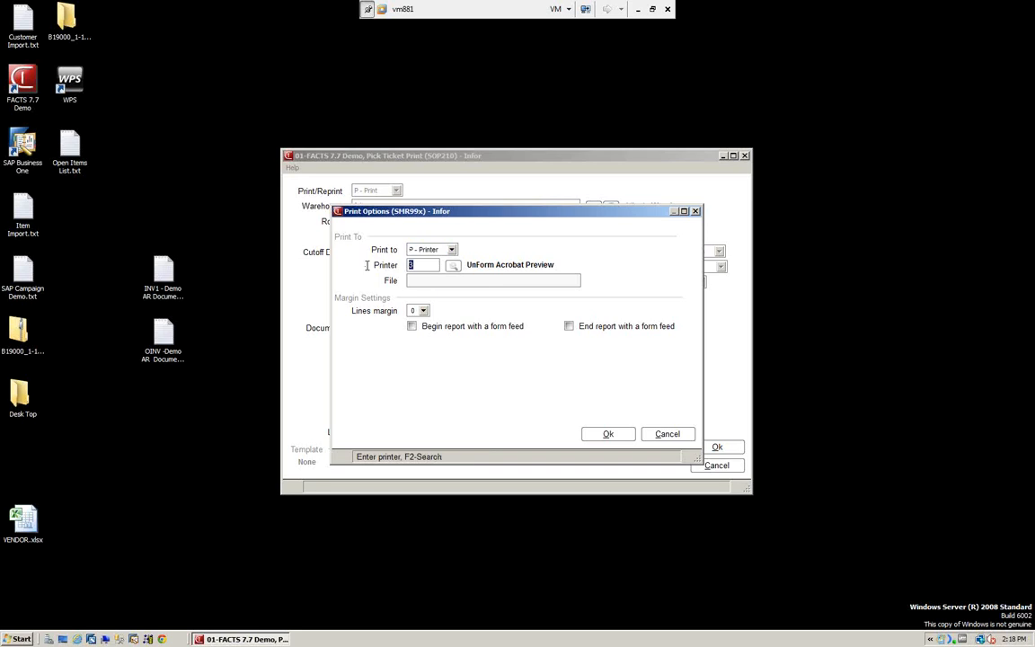
pyautogui.write('0')
pyautogui.press('Tab')
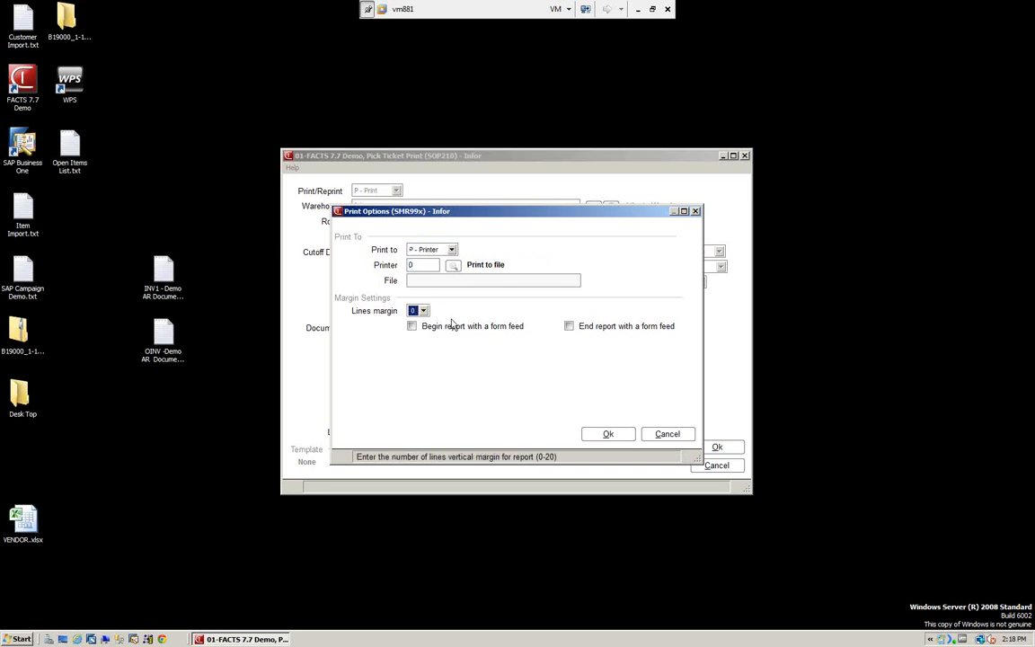
pyautogui.click(608, 434)
# Step: Print the pick ticket, look through the generated text document, and close it
pyautogui.click(716, 446)
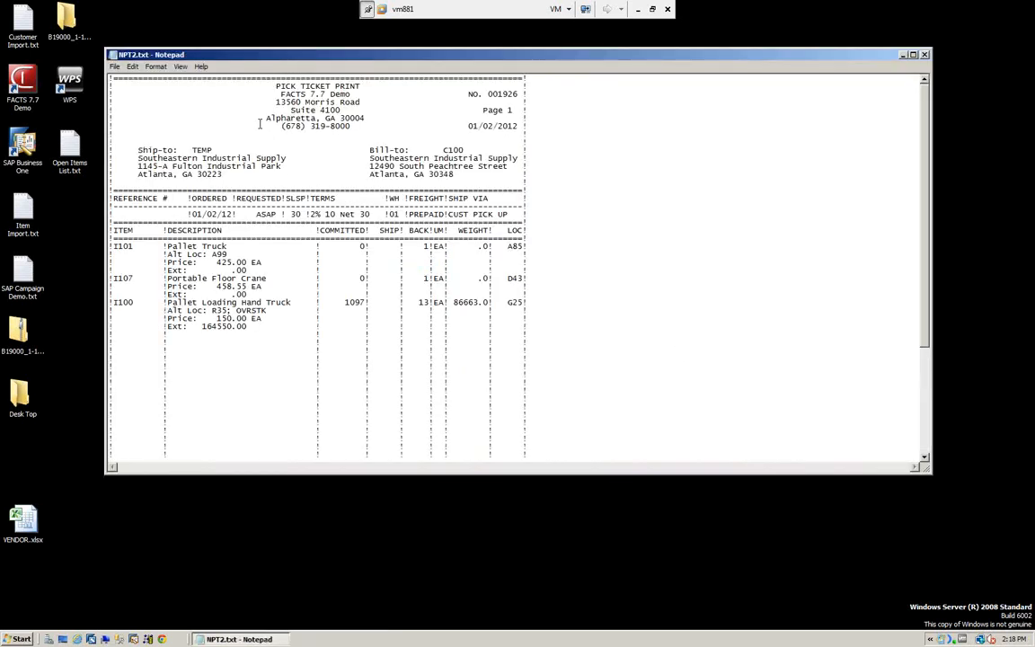
pyautogui.scroll(-4, 280, 350)
pyautogui.scroll(4, 284, 346)
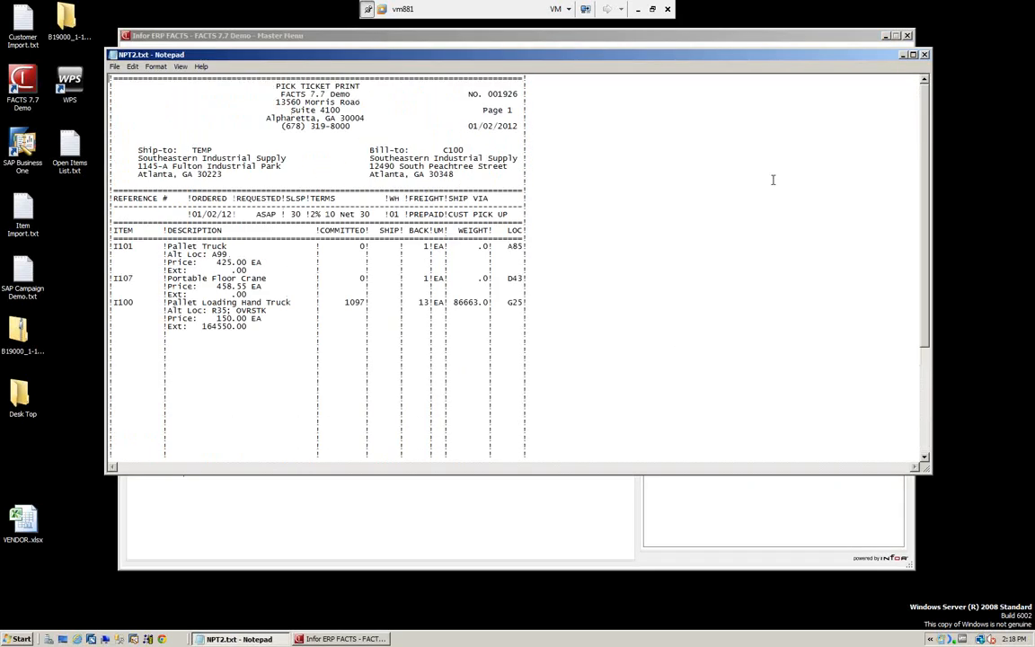
pyautogui.click(925, 55)
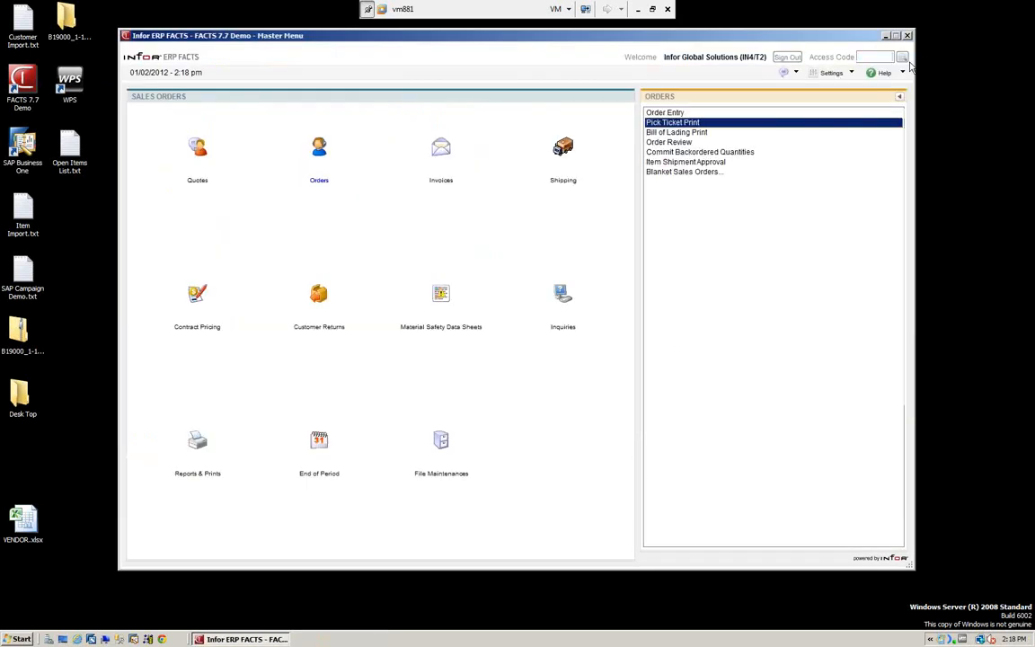
# Step: Open Commit Backordered Quantities, look through the sales order document search, and set the beginning order to First
pyautogui.click(670, 153)
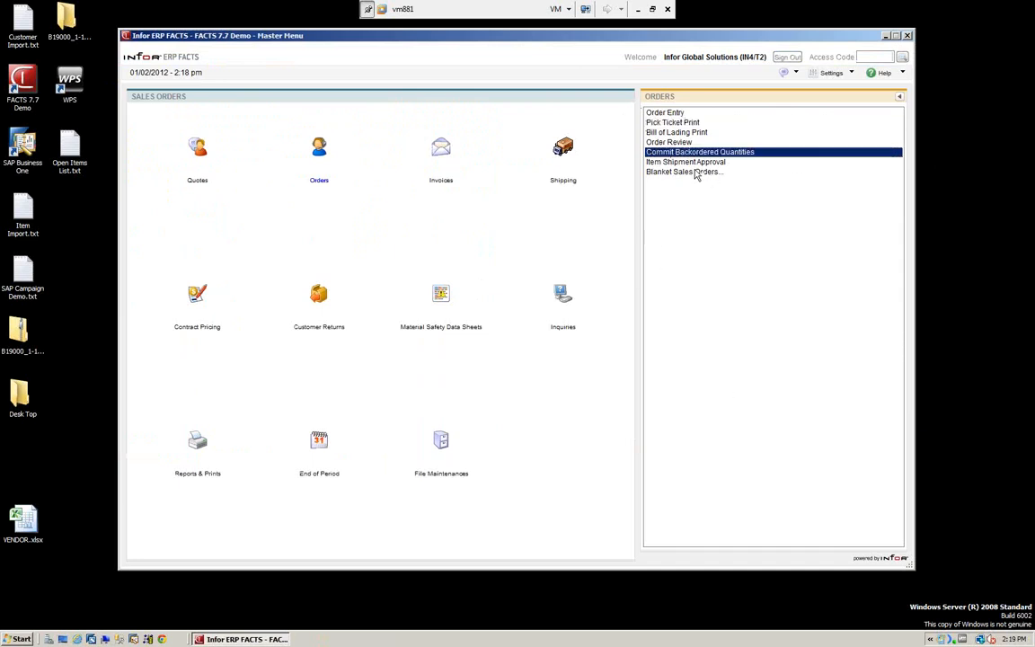
pyautogui.press('Return')
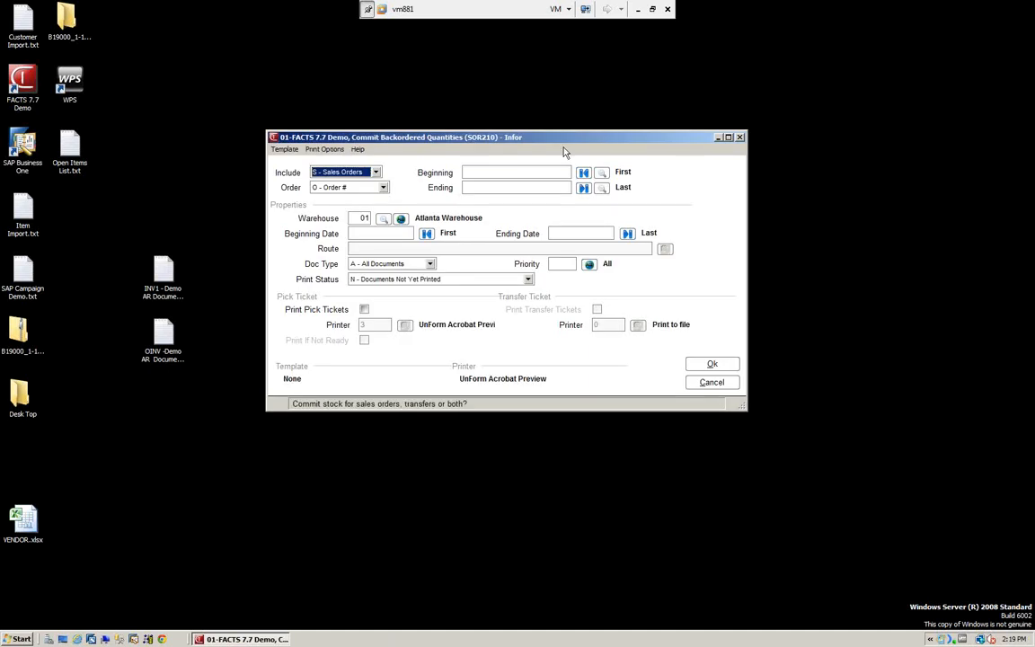
pyautogui.click(505, 177)
pyautogui.click(601, 172)
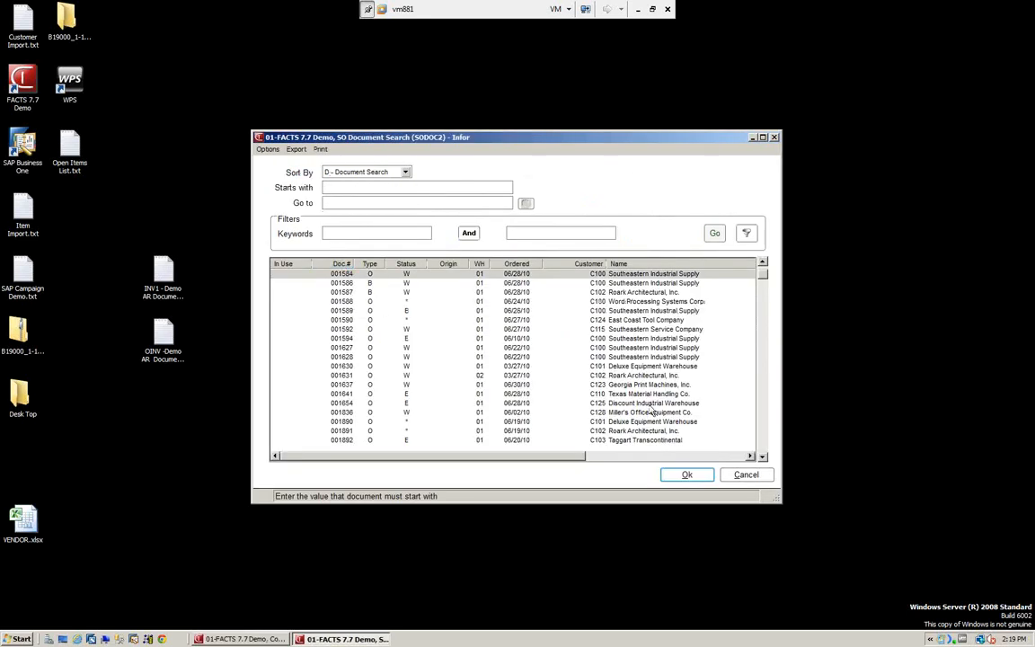
pyautogui.click(688, 473)
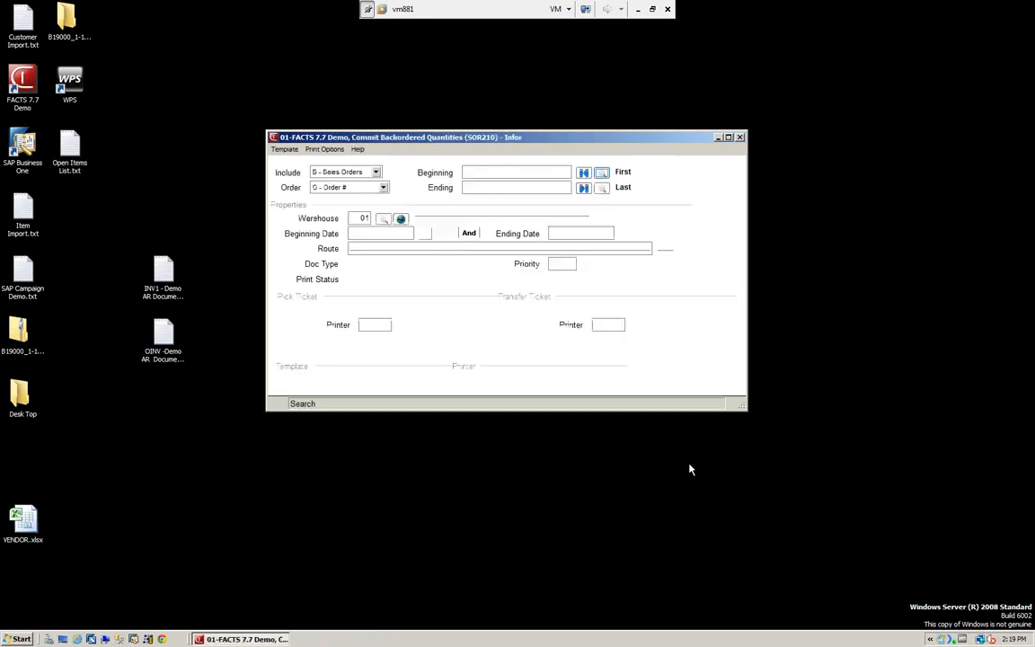
pyautogui.click(583, 173)
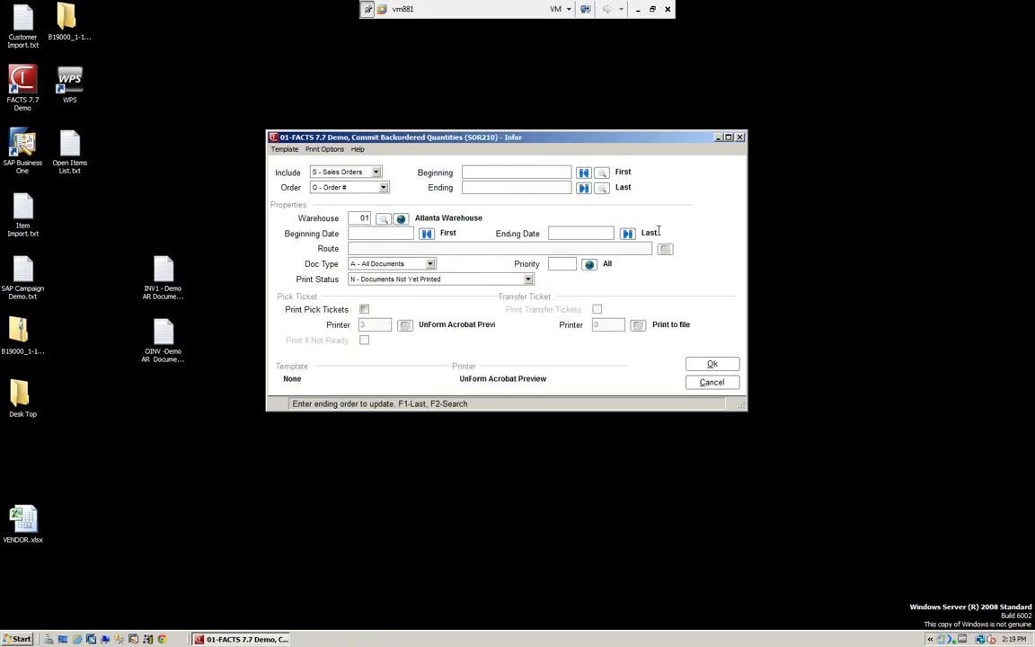
# Step: Set the document type to B - Backorders and the print status to N - Documents Not Yet Printed
pyautogui.click(430, 265)
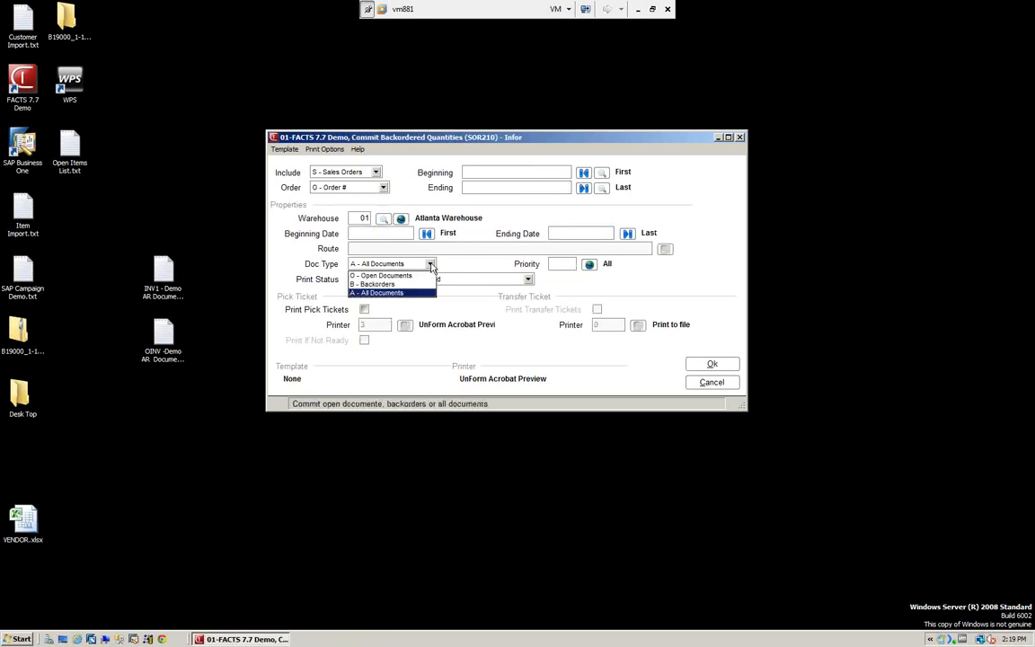
pyautogui.click(376, 284)
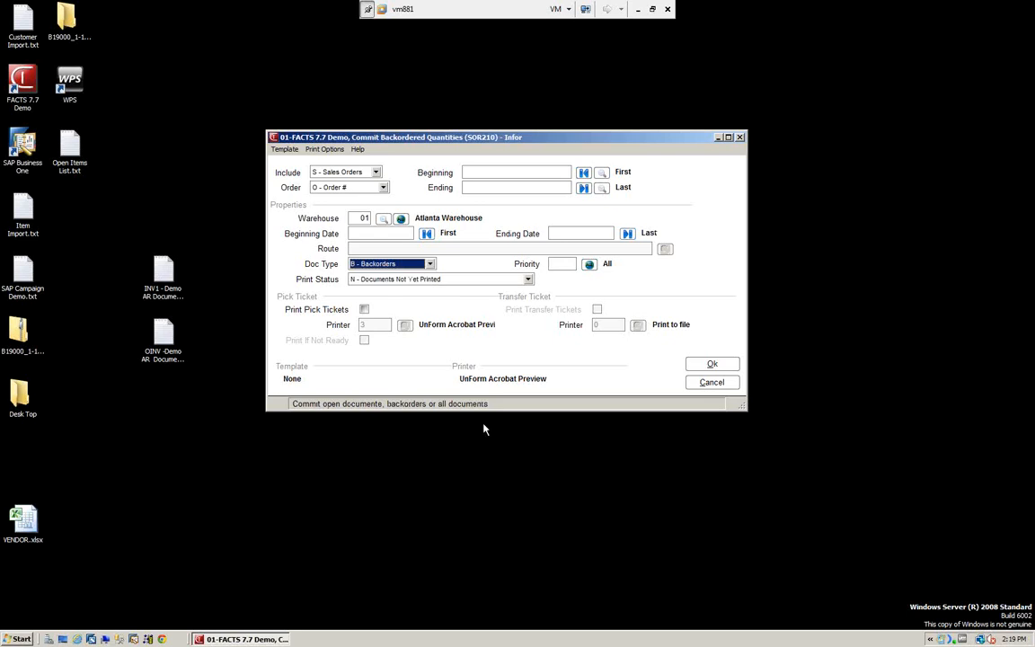
pyautogui.click(528, 281)
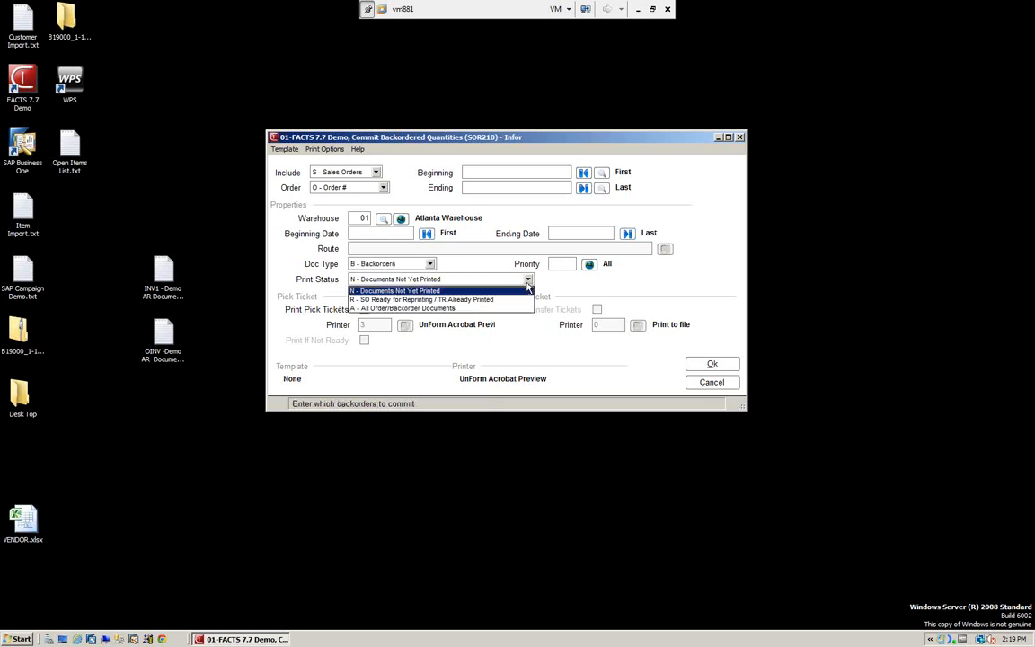
pyautogui.click(468, 290)
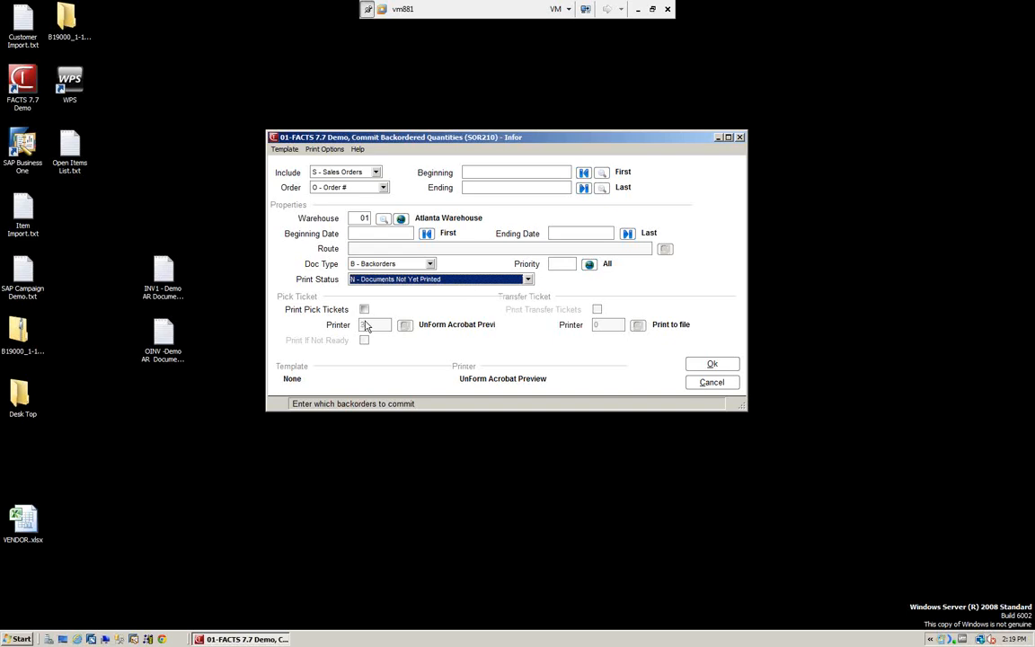
# Step: Set the print options of the backorder commitment report to printer 0, Print to file
pyautogui.click(325, 149)
pyautogui.click(329, 162)
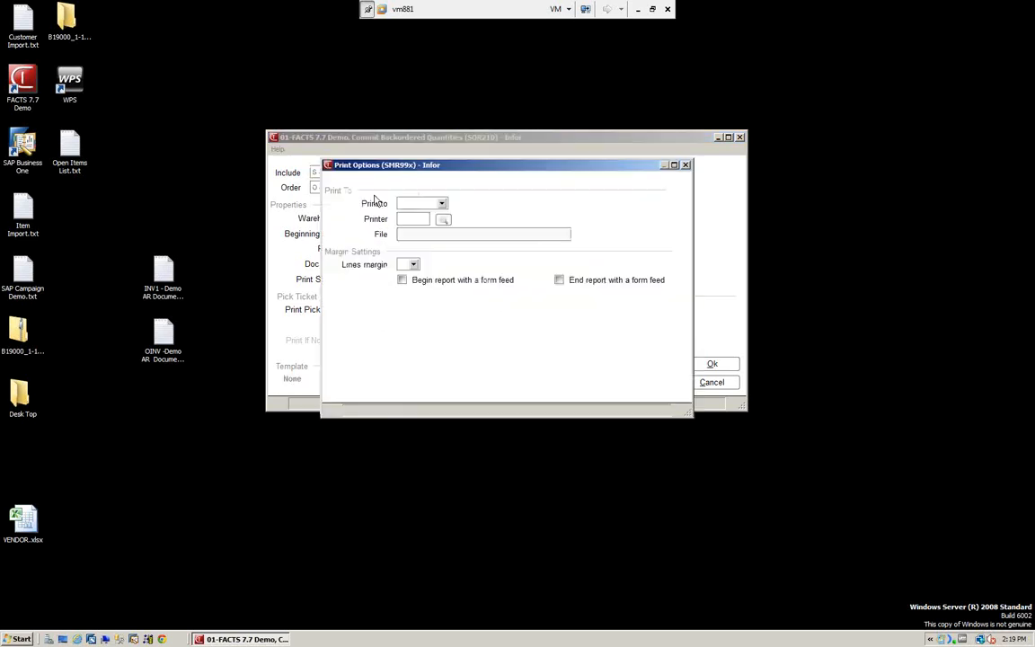
pyautogui.click(419, 219)
pyautogui.write('0')
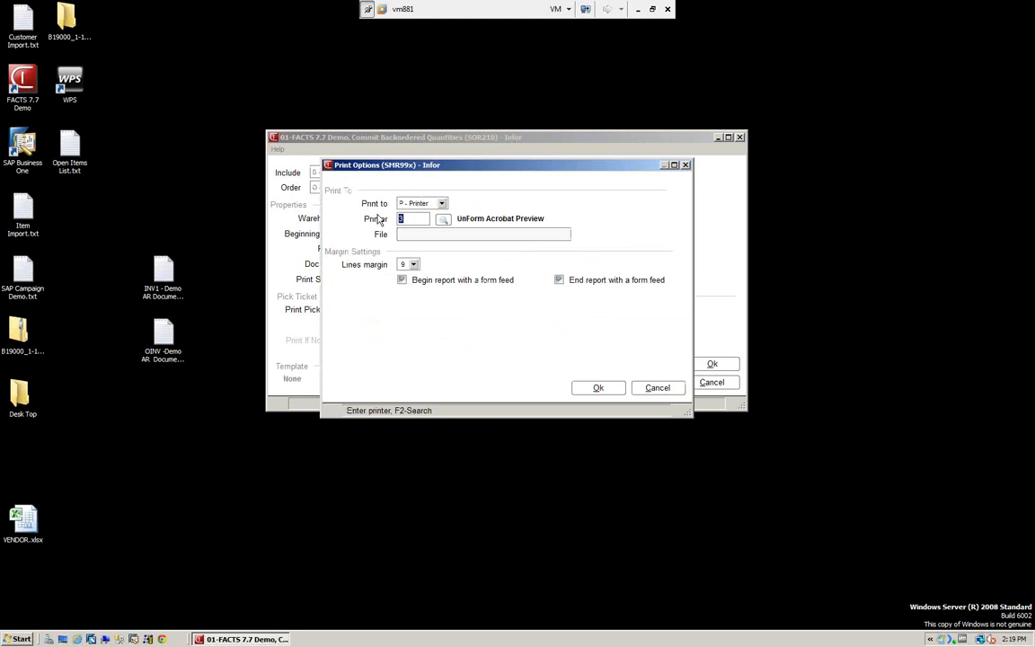
pyautogui.press('Tab')
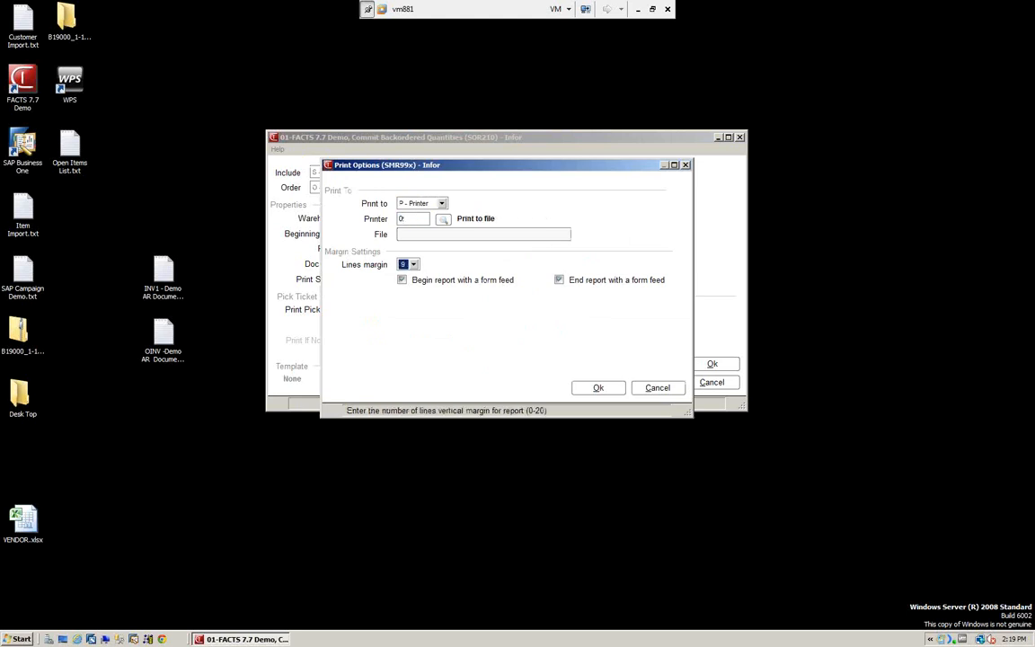
pyautogui.click(600, 388)
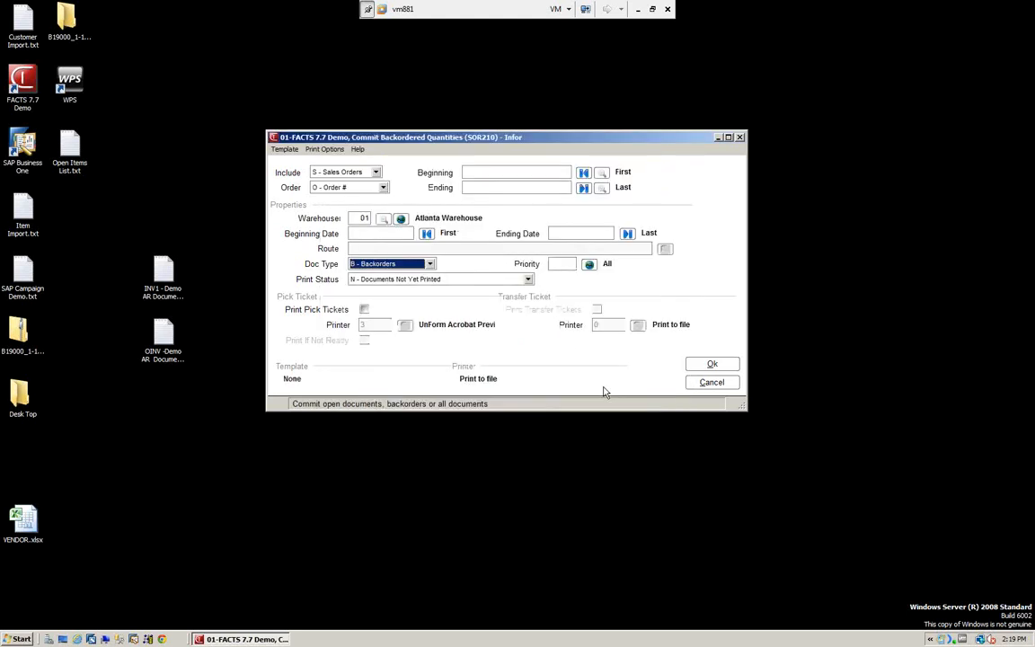
# Step: Try to run the commitment for unprinted backorders in warehouse 01, and close the generated text document
pyautogui.click(711, 365)
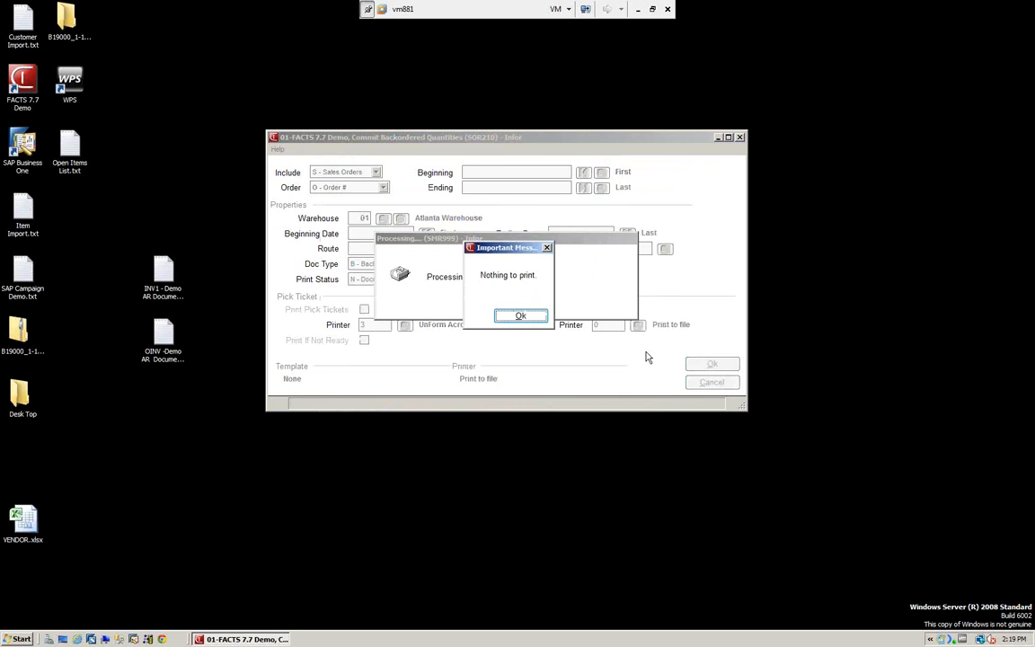
pyautogui.click(526, 317)
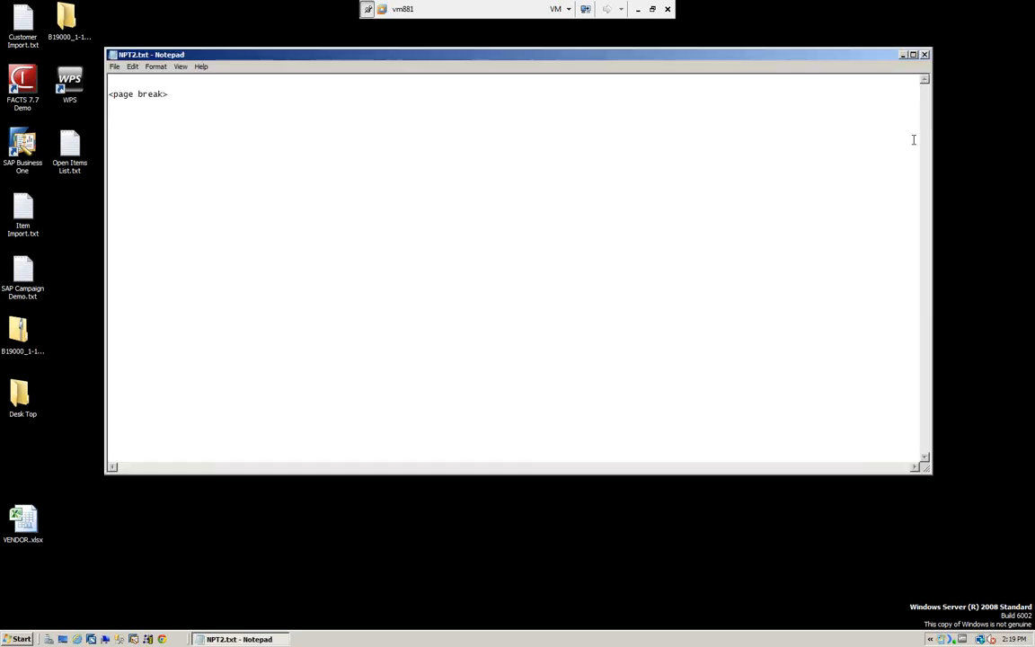
pyautogui.click(924, 55)
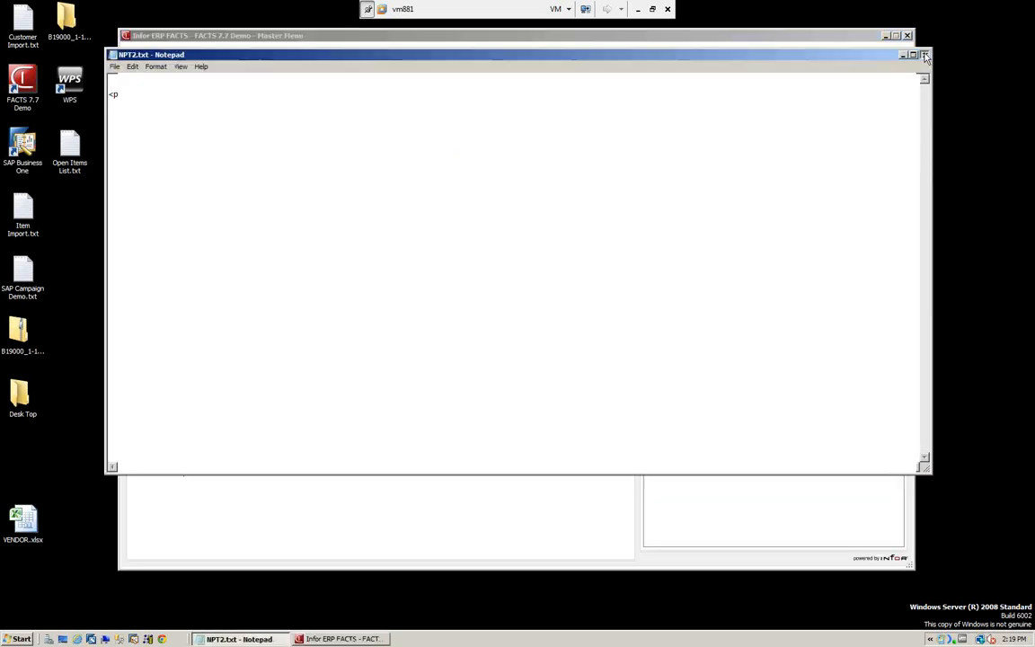
# Step: Reopen Commit Backordered Quantities and set the print status to A - All Order/Backorder Documents
pyautogui.click(701, 154)
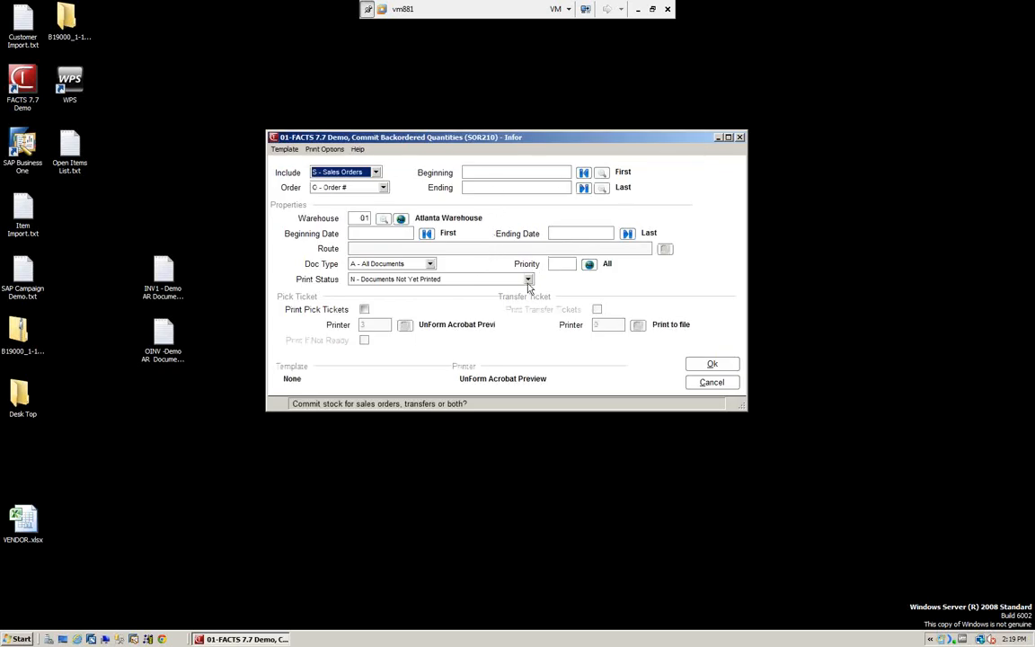
pyautogui.click(528, 280)
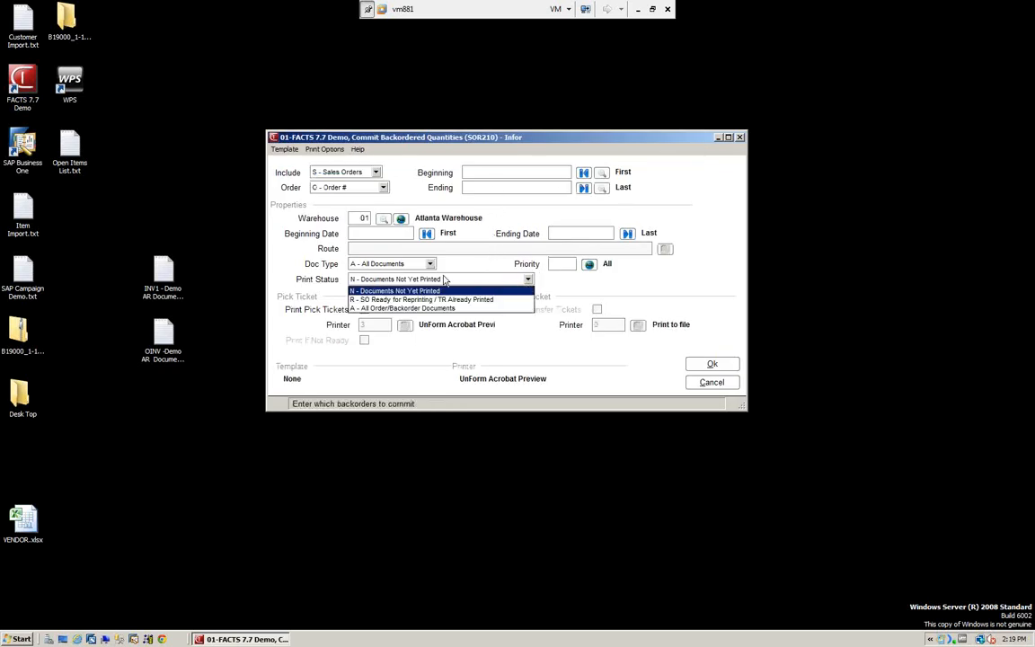
pyautogui.click(407, 309)
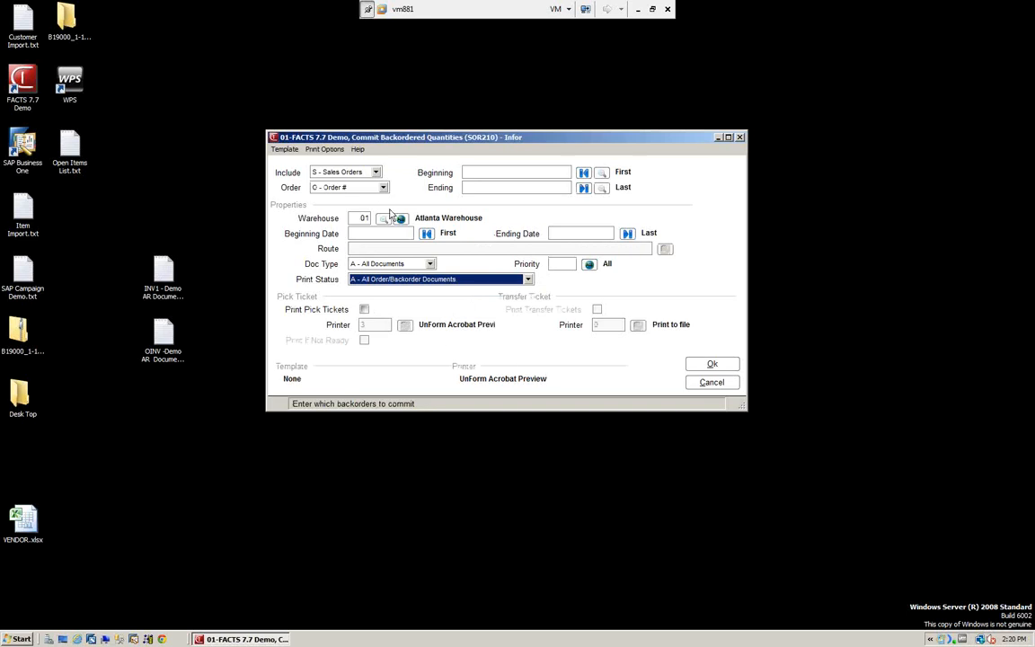
# Step: Set the report's printer to 0, Print to file, for the commitment of all order and backorder documents
pyautogui.click(325, 149)
pyautogui.click(337, 163)
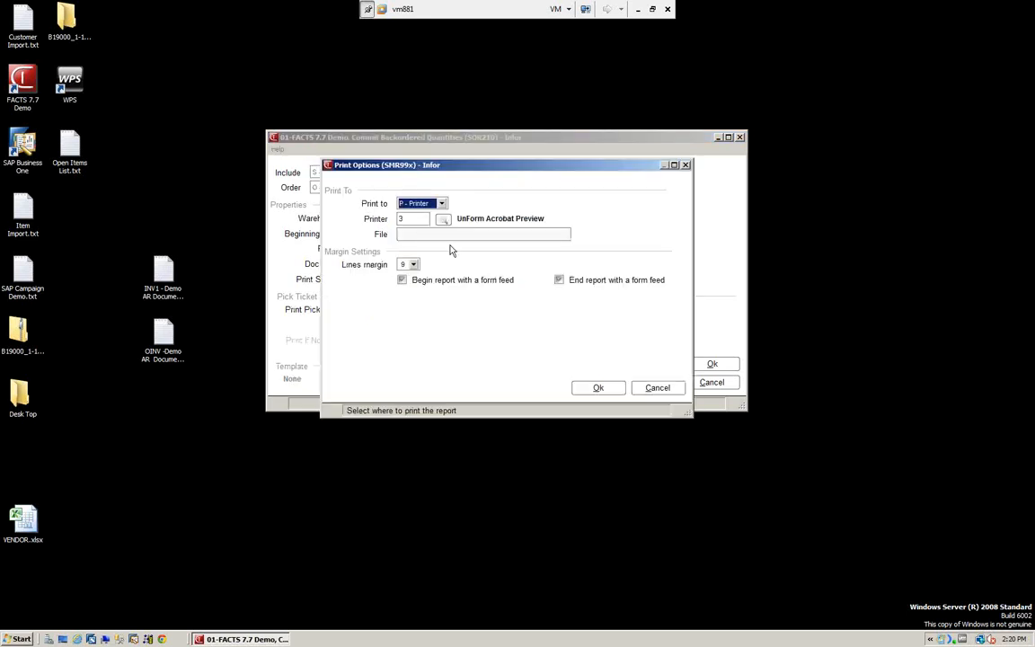
pyautogui.click(418, 217)
pyautogui.write('0')
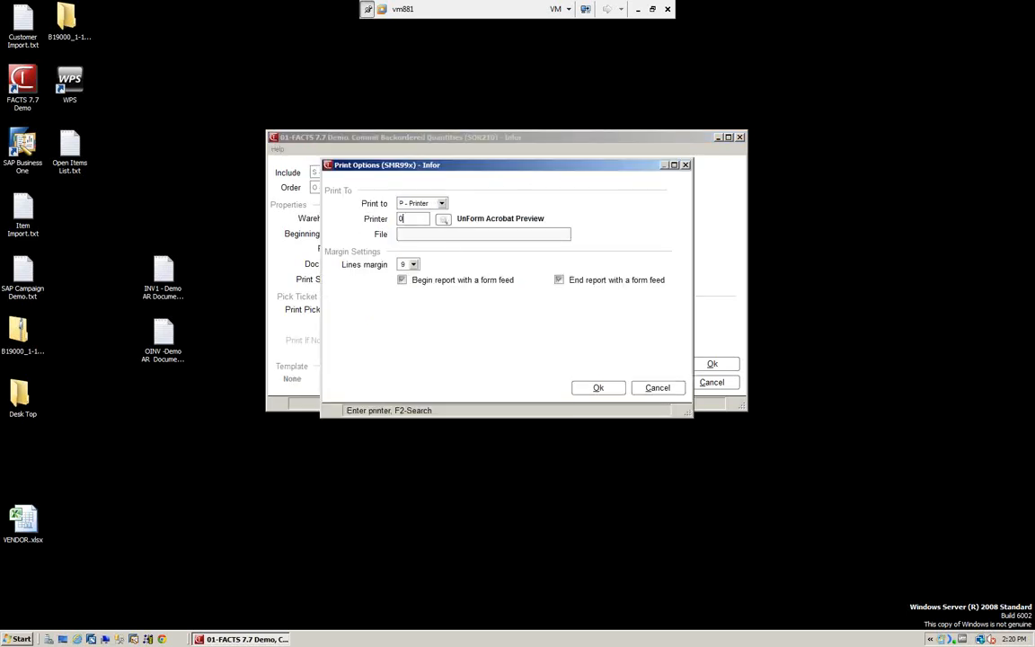
pyautogui.click(599, 389)
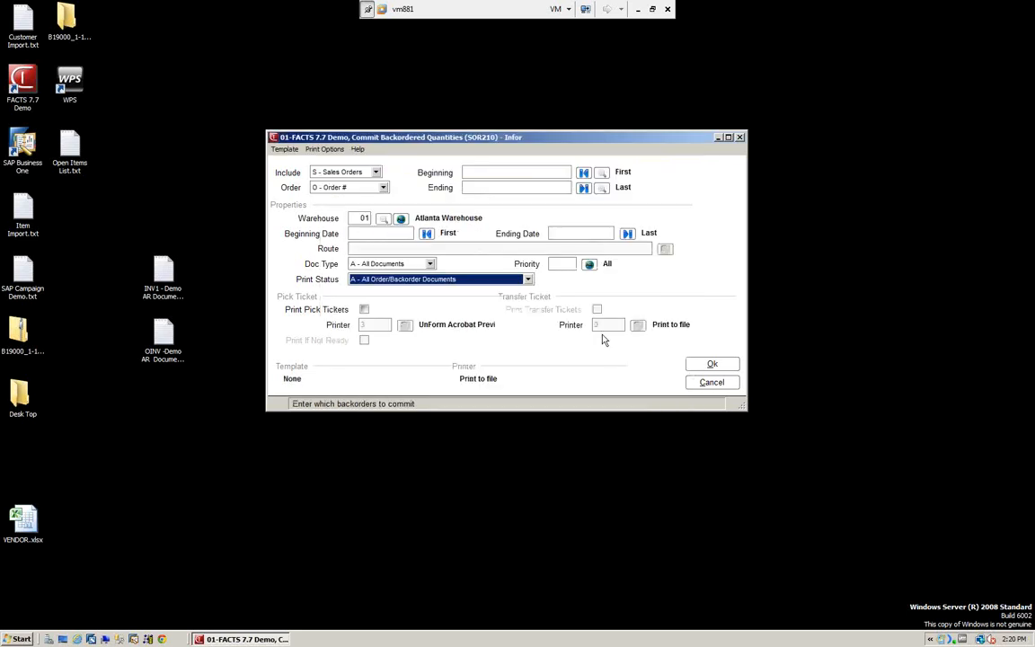
# Step: Run the backordered quantities commitment, review the committed items in the generated report, and close it
pyautogui.click(713, 365)
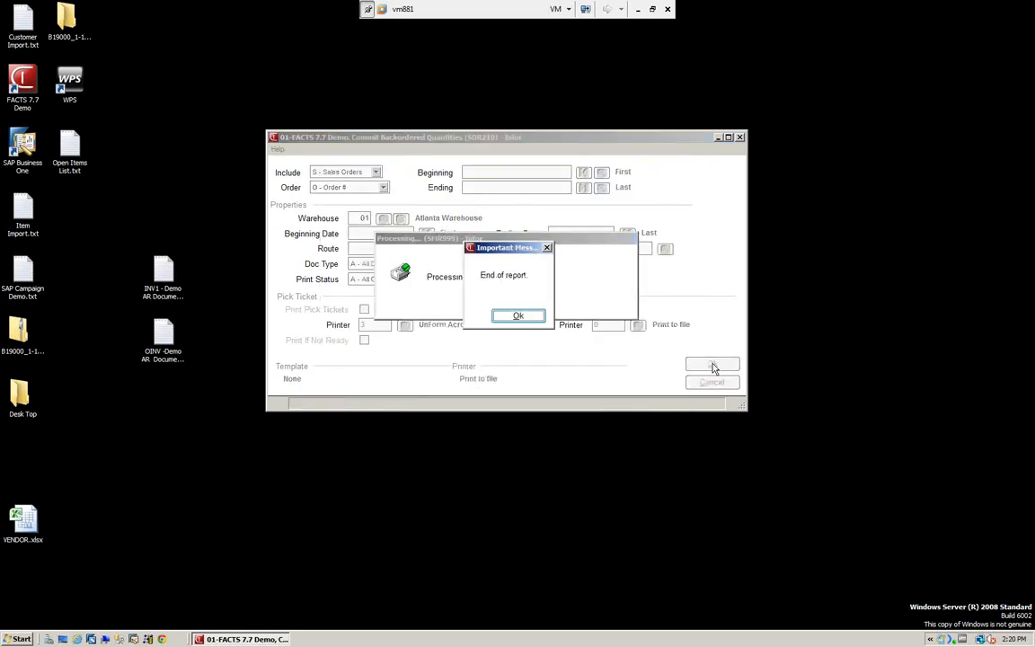
pyautogui.click(516, 316)
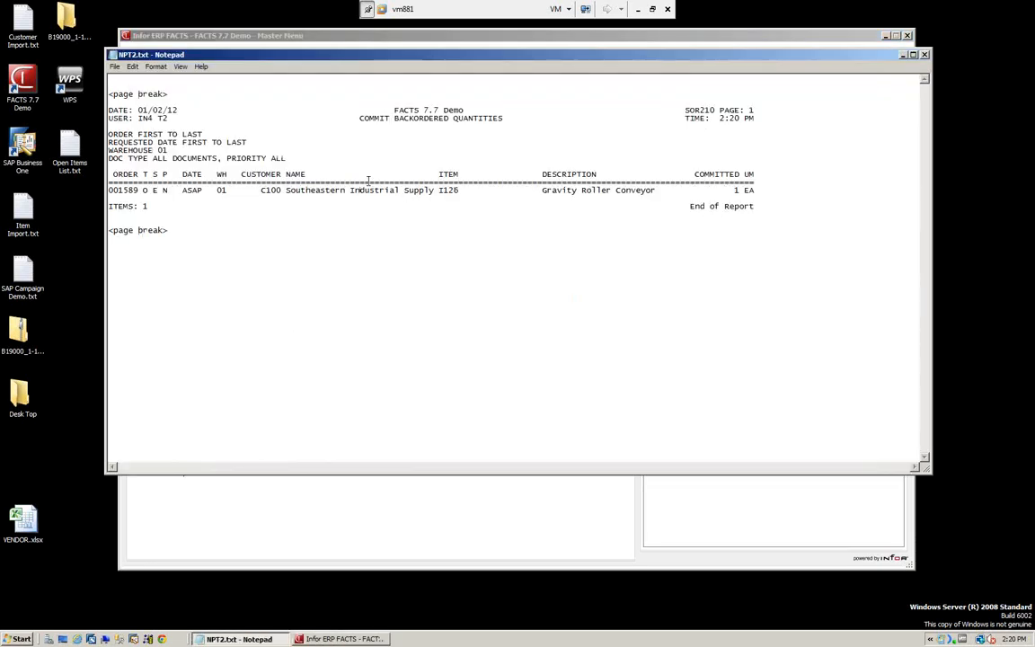
pyautogui.click(926, 56)
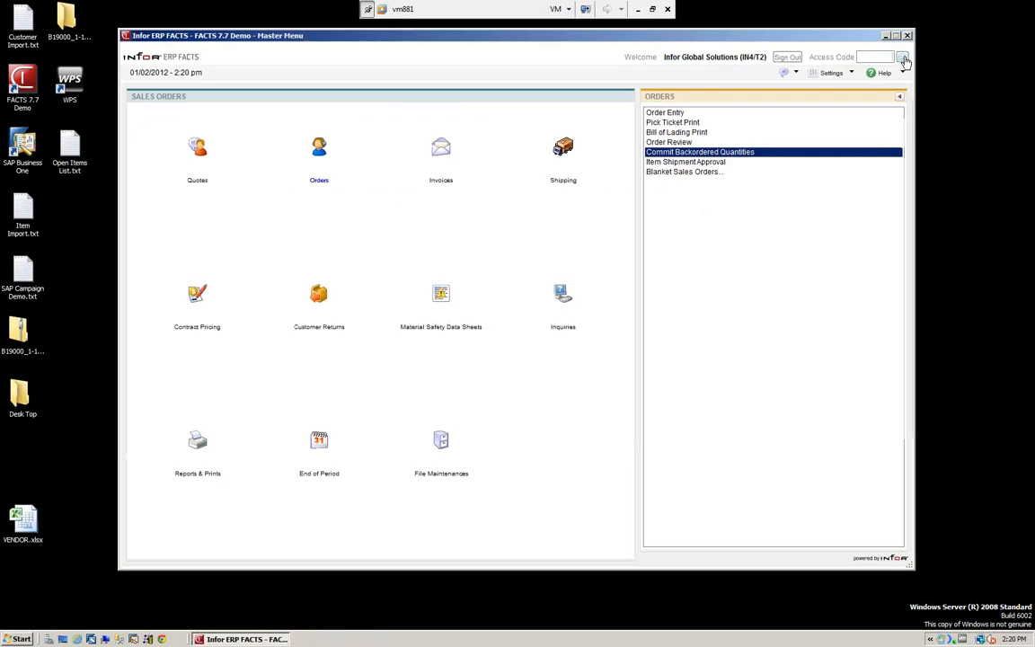
# Step: Review the functions available under Blanket Sales Orders, and return to the Orders functions with Order Entry selected
pyautogui.click(661, 173)
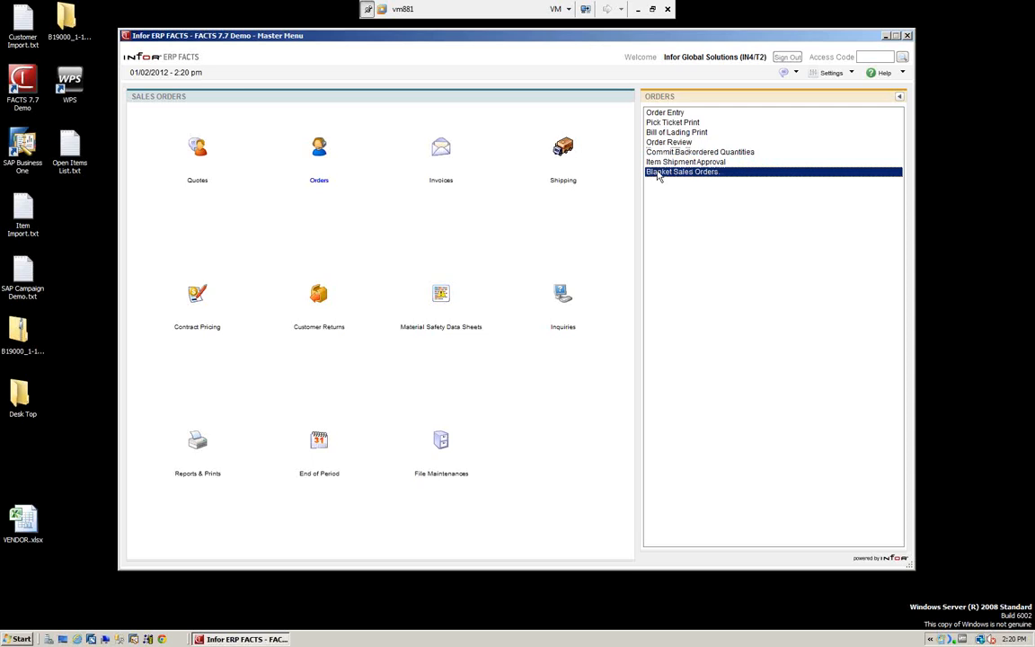
pyautogui.click(664, 175)
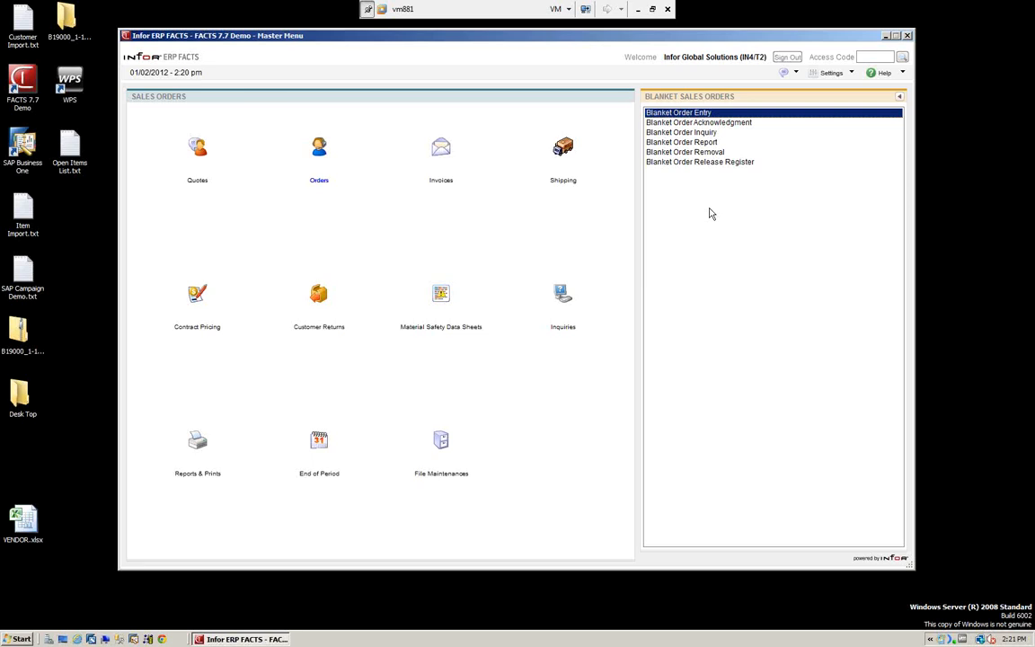
pyautogui.click(899, 98)
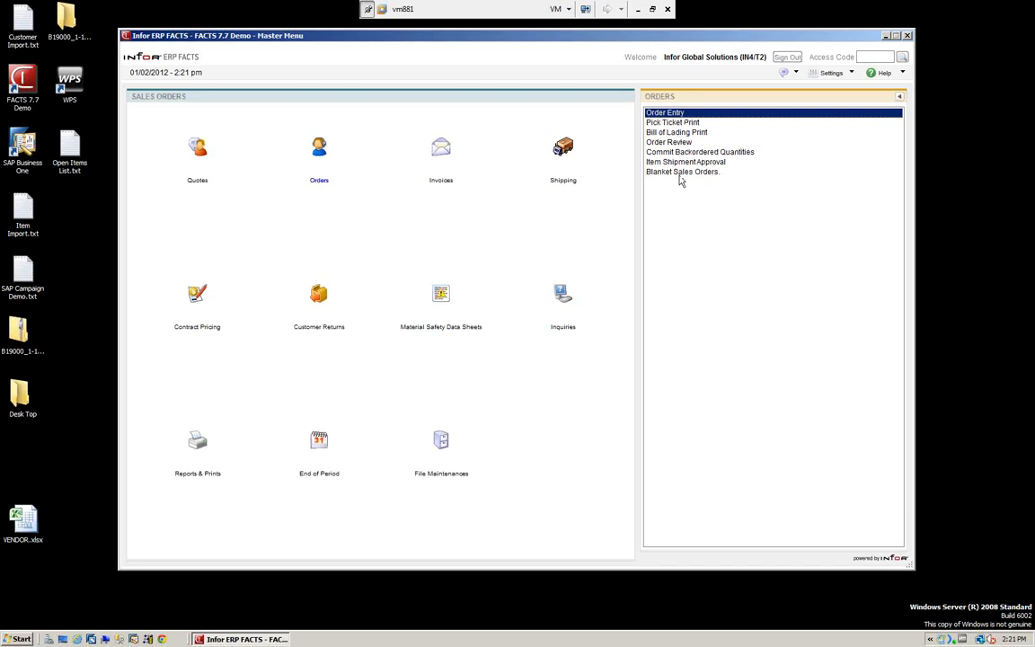
pyautogui.click(321, 153)
pyautogui.click(684, 113)
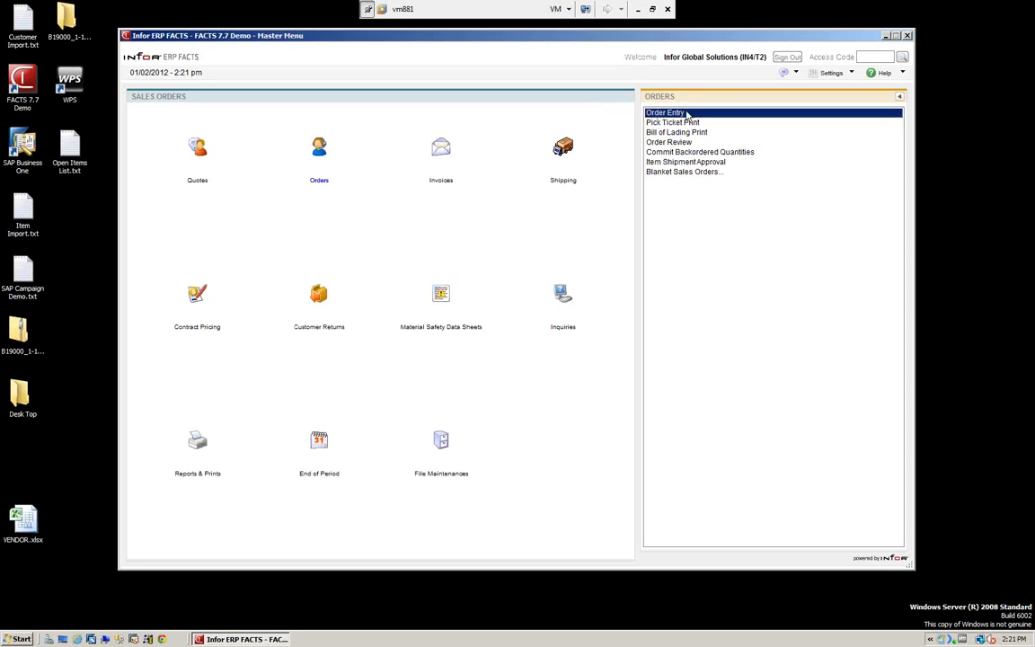